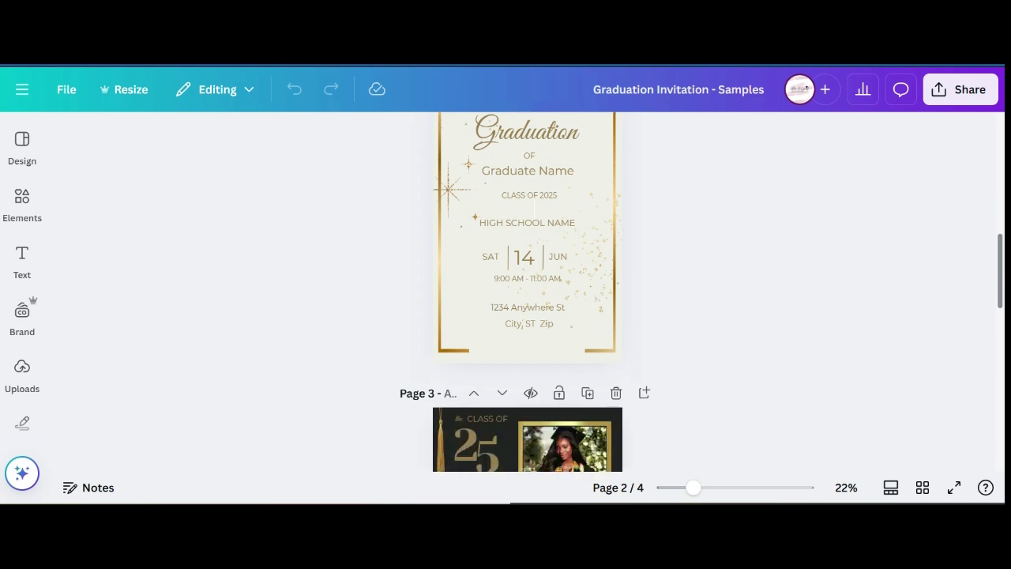
# Look through the sample graduation invitation pages, comparing their backgrounds, photo frames and text layouts.
pyautogui.scroll(-3, 528, 293)
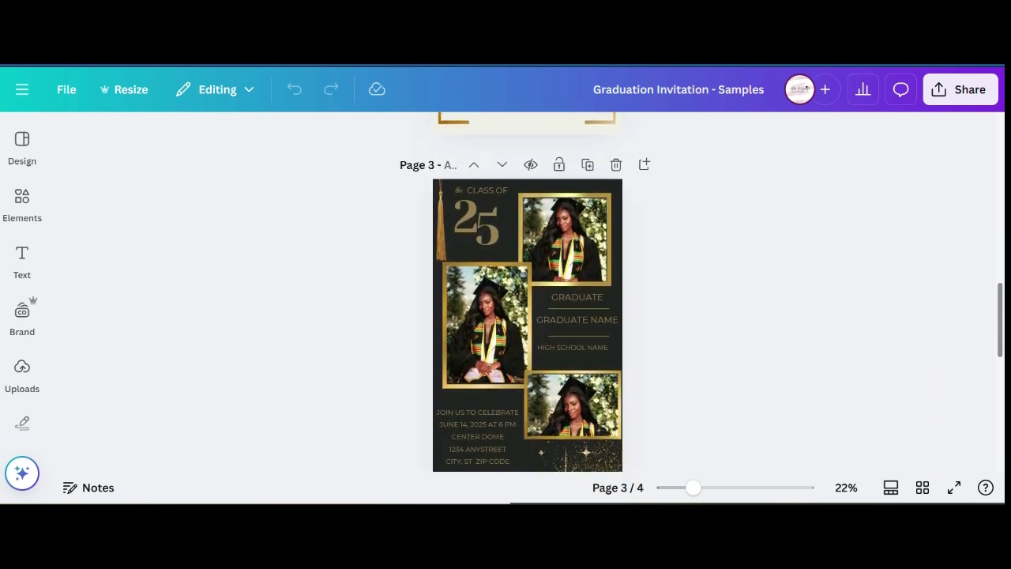
pyautogui.scroll(-6, 527, 292)
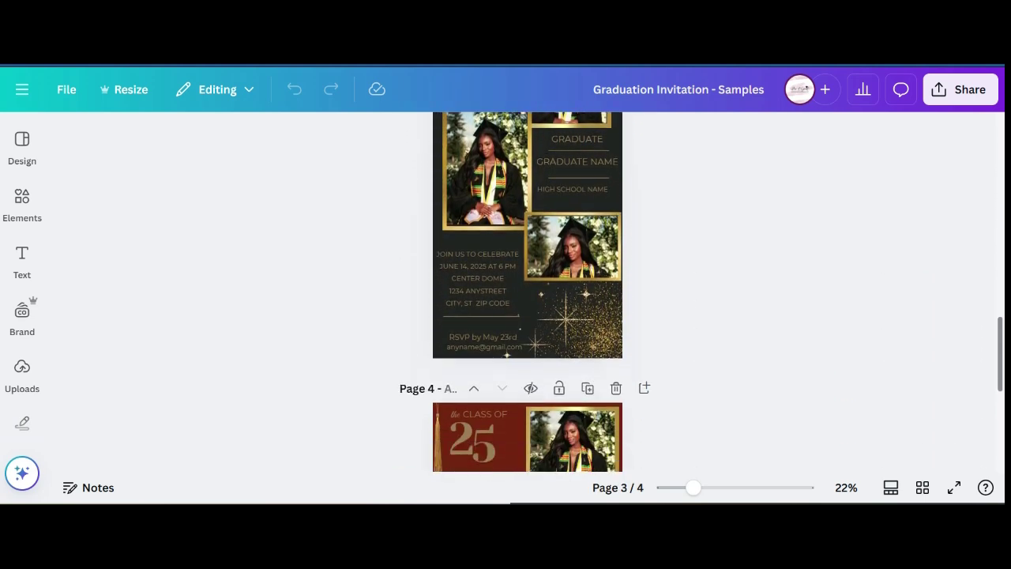
pyautogui.scroll(-1, 528, 308)
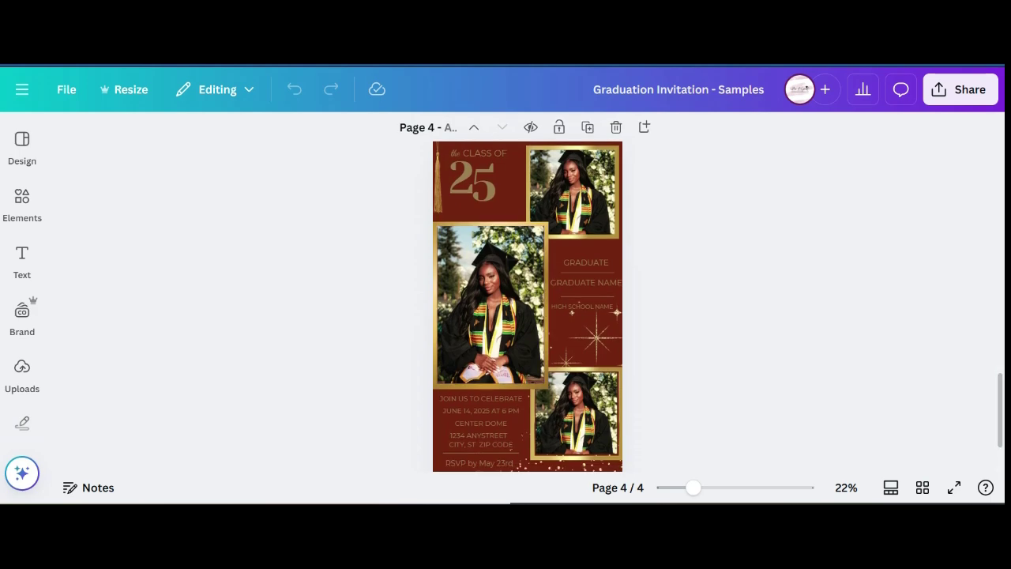
pyautogui.scroll(12, 528, 293)
pyautogui.scroll(-7, 527, 293)
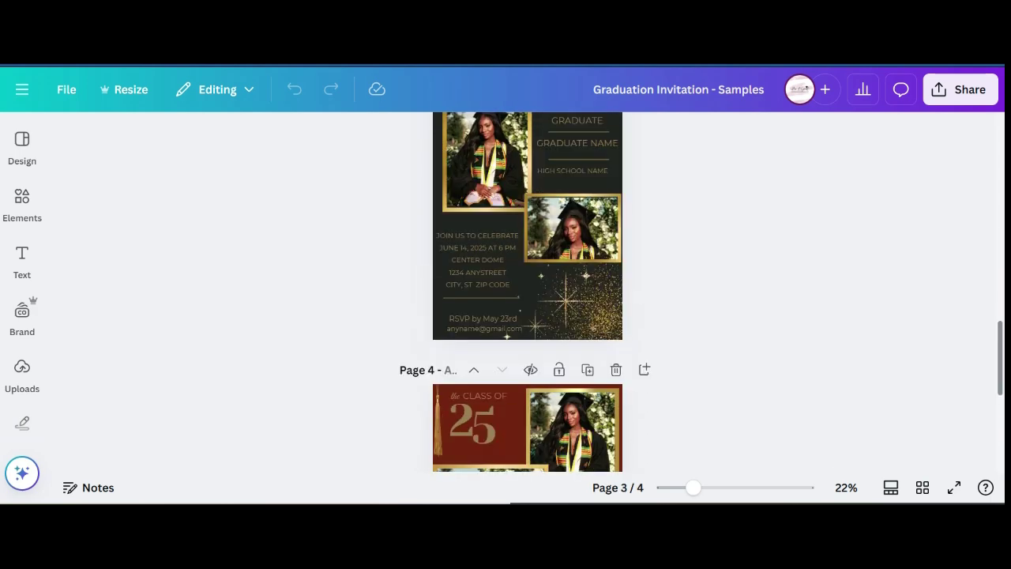
pyautogui.scroll(10, 528, 292)
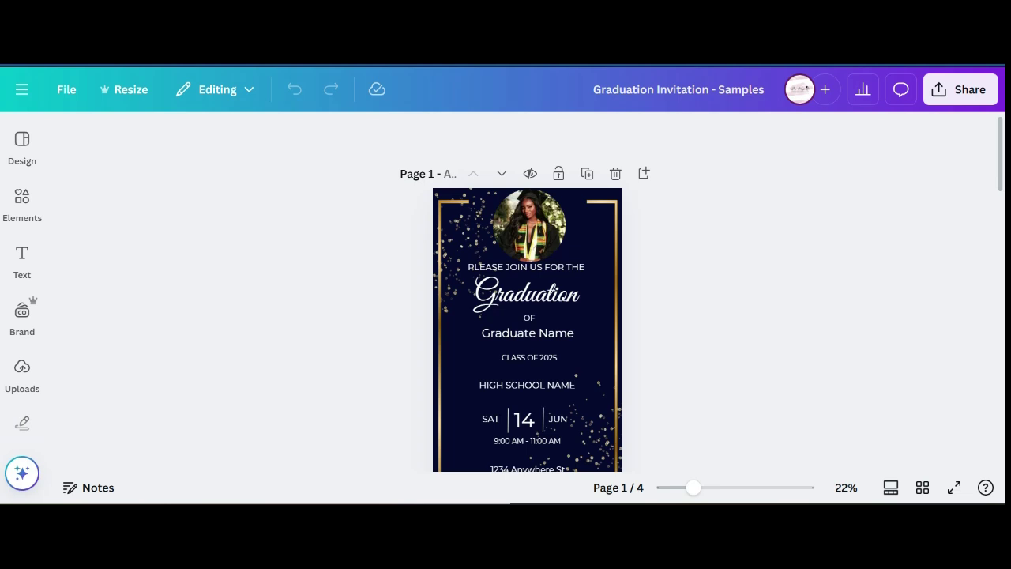
# Create a new blank Instagram Story design.
pyautogui.click(22, 90)
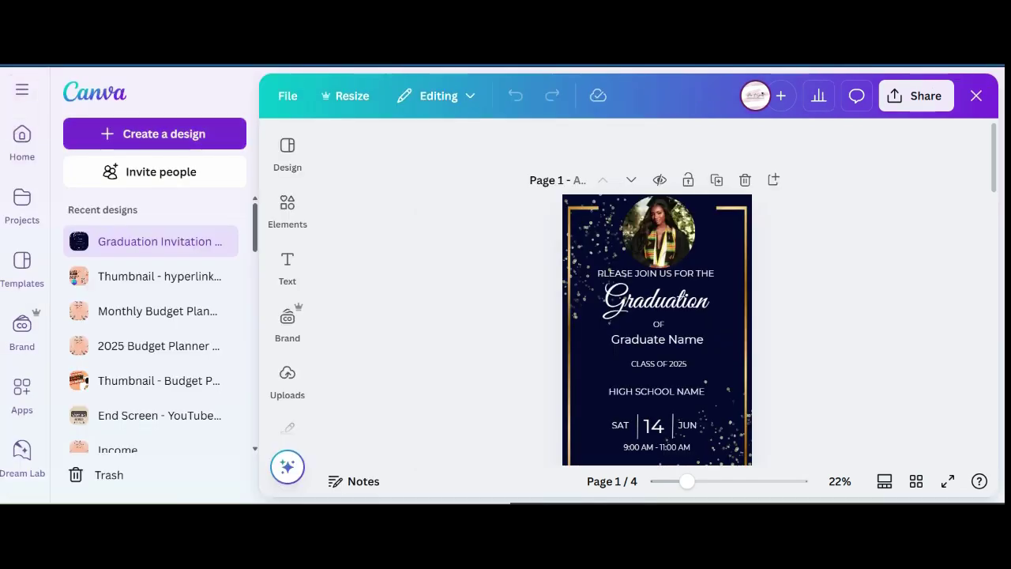
pyautogui.click(155, 133)
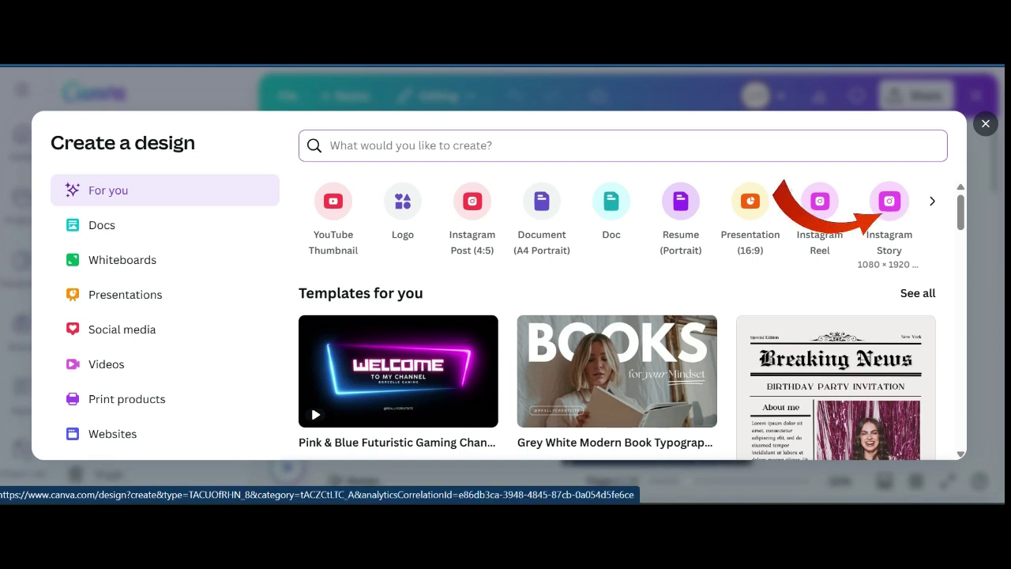
pyautogui.click(890, 201)
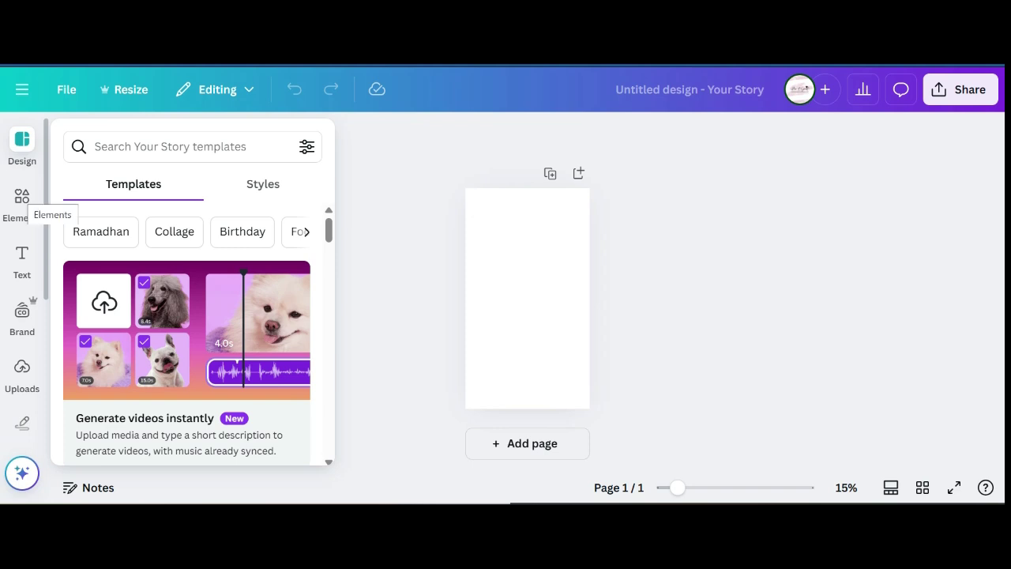
# Search the colors for "maroon" and apply #800000 as the blank page's background color.
pyautogui.click(22, 196)
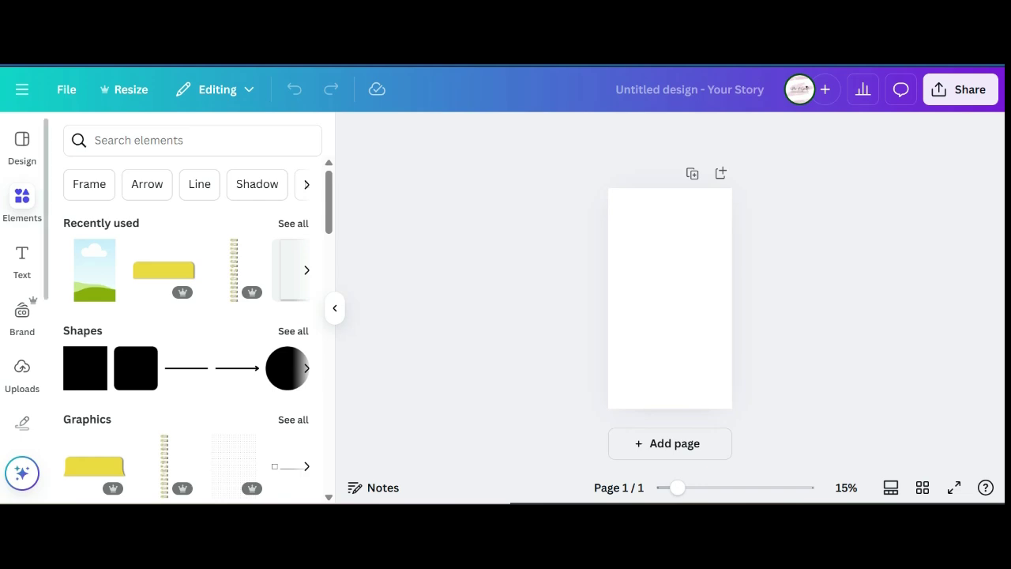
pyautogui.click(670, 299)
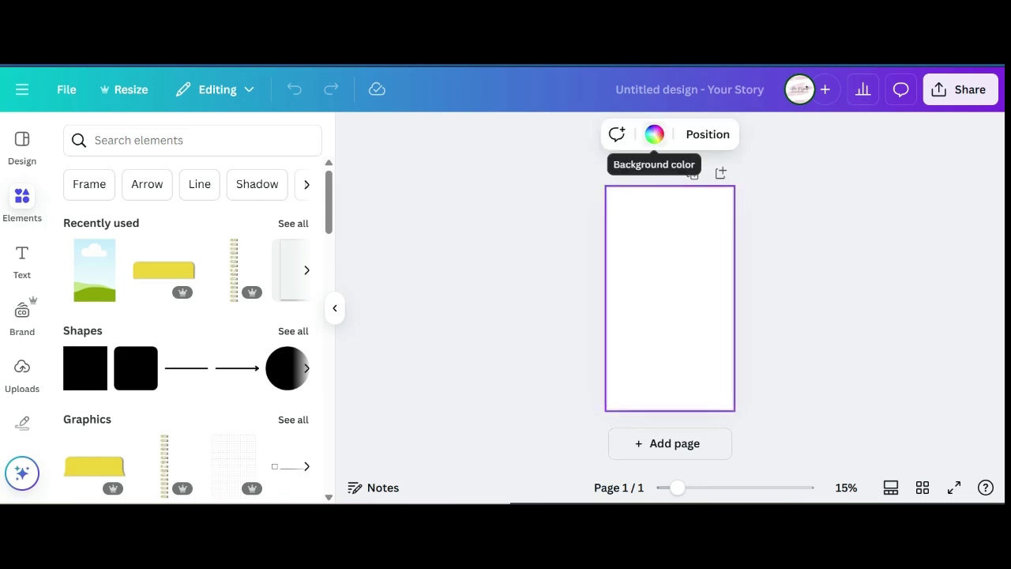
pyautogui.click(654, 135)
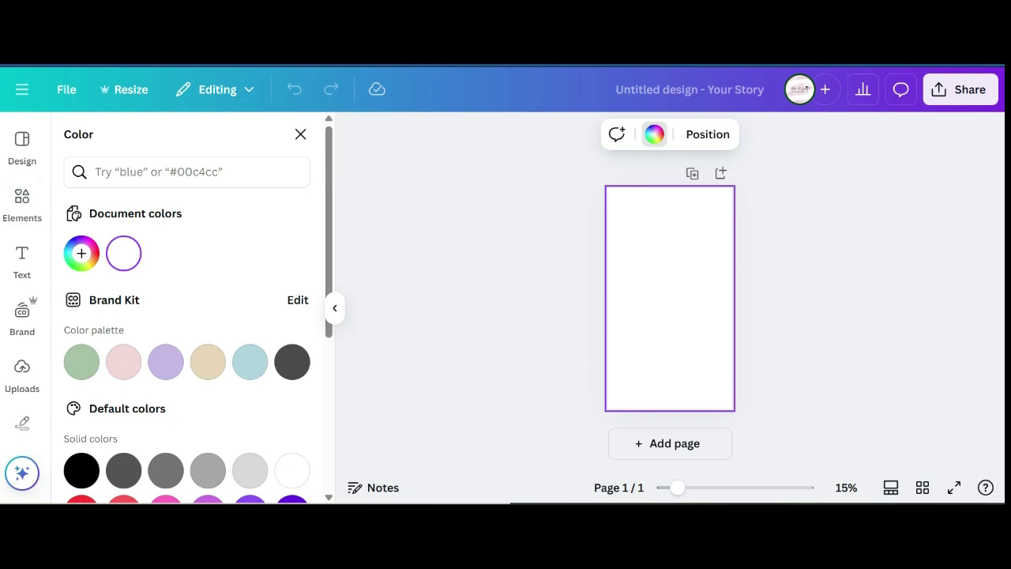
pyautogui.scroll(-4, 187, 316)
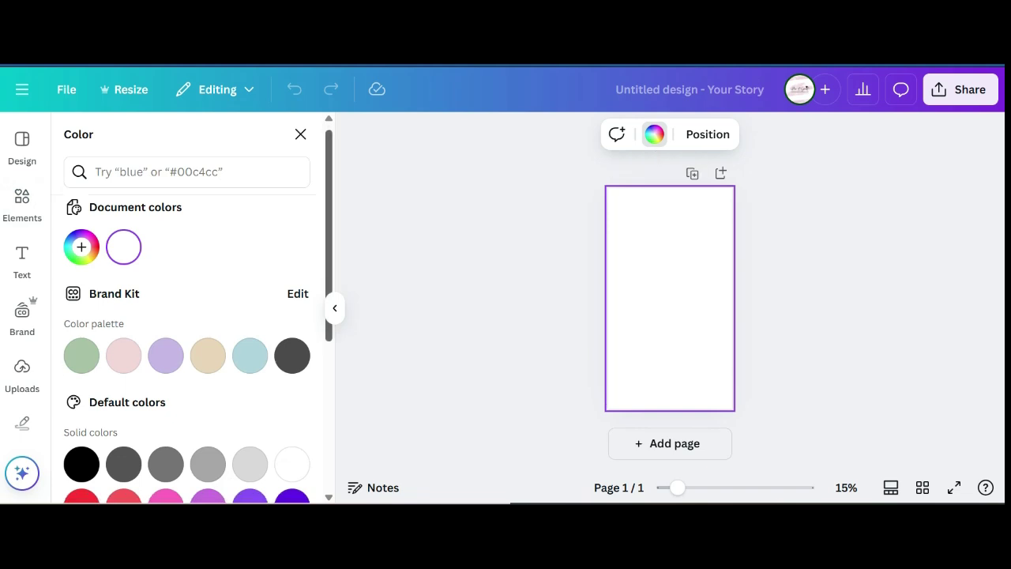
pyautogui.scroll(1, 187, 315)
pyautogui.moveTo(328, 340); pyautogui.dragTo(329, 246)
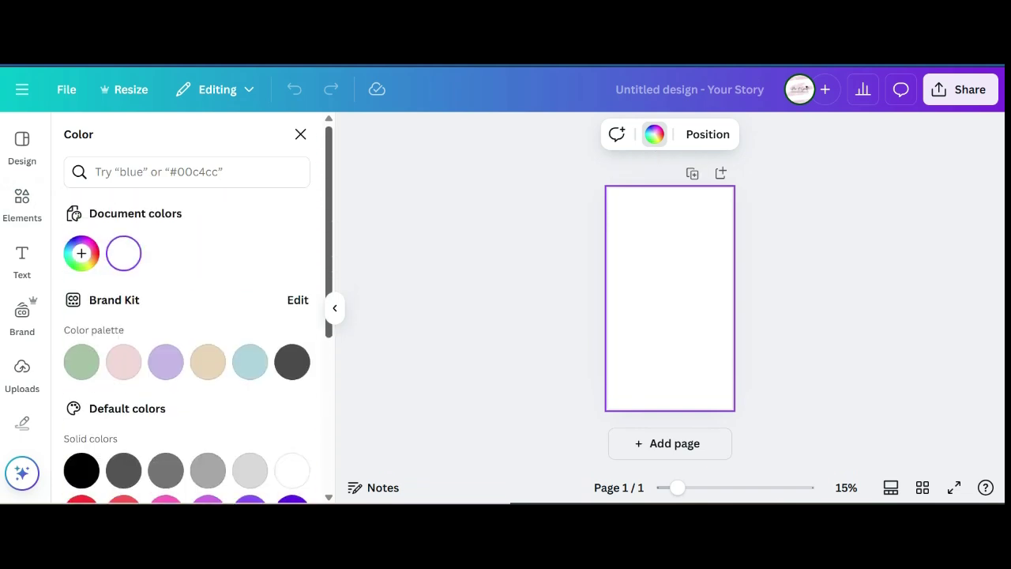
pyautogui.click(186, 172)
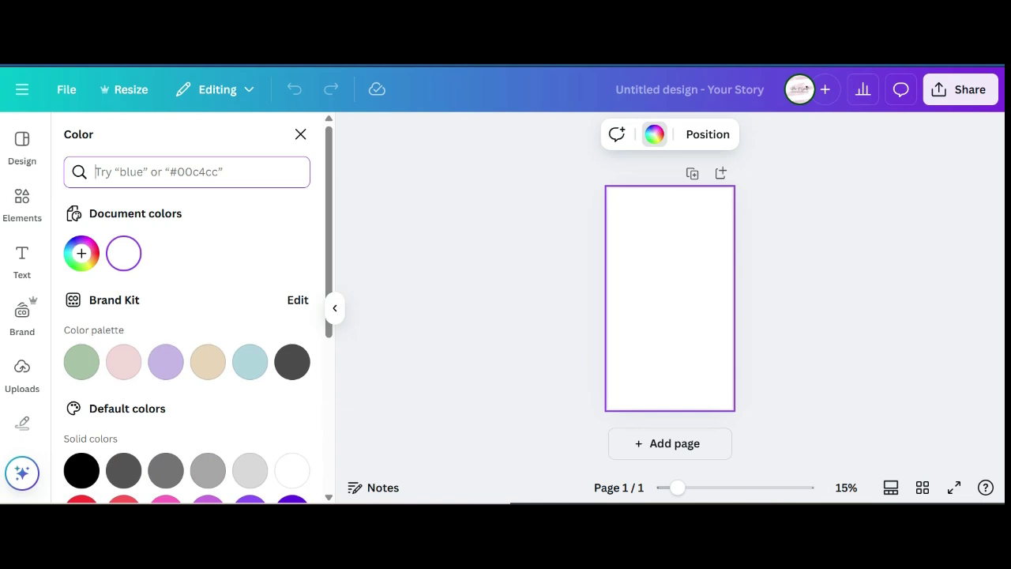
pyautogui.write('maroon')
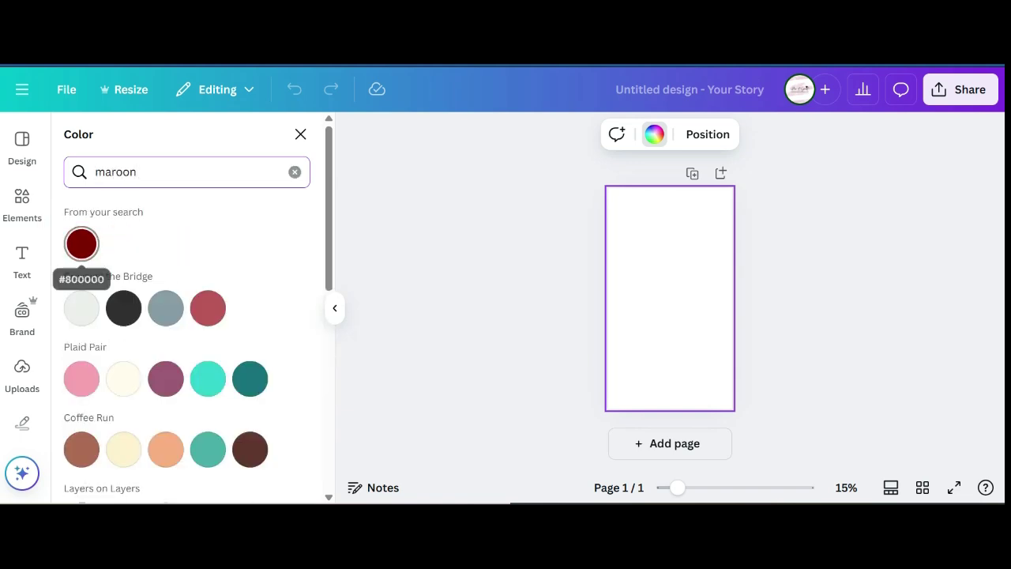
pyautogui.click(81, 243)
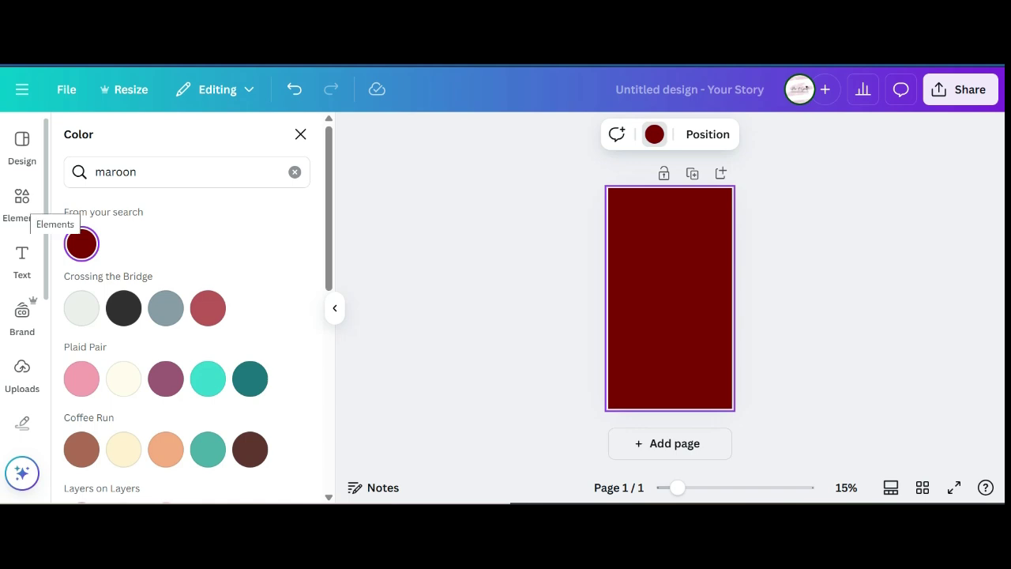
# Search the elements for "photo frame" and browse the frame, graphic and photo results.
pyautogui.click(295, 171)
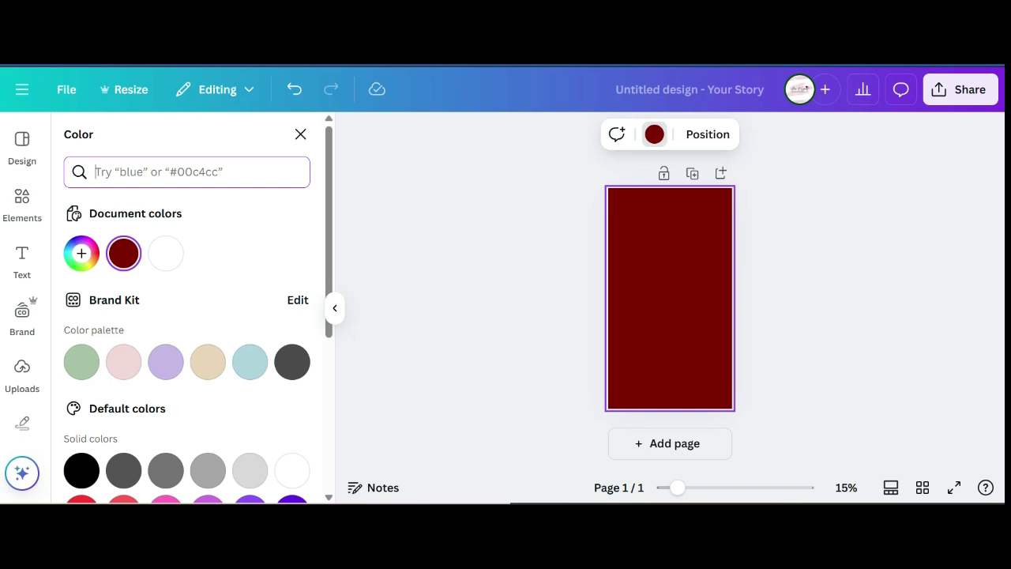
pyautogui.write('pho')
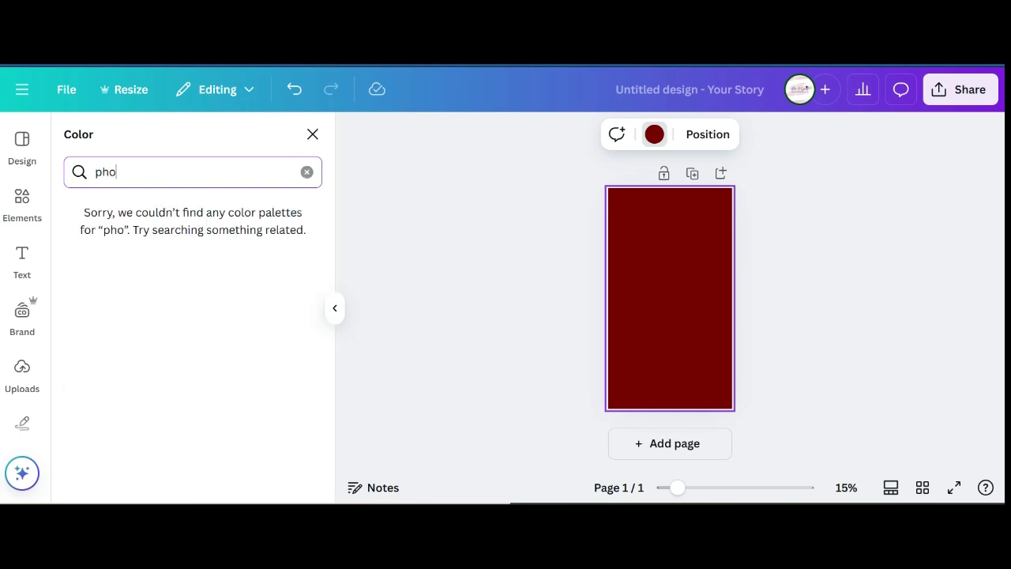
pyautogui.click(22, 204)
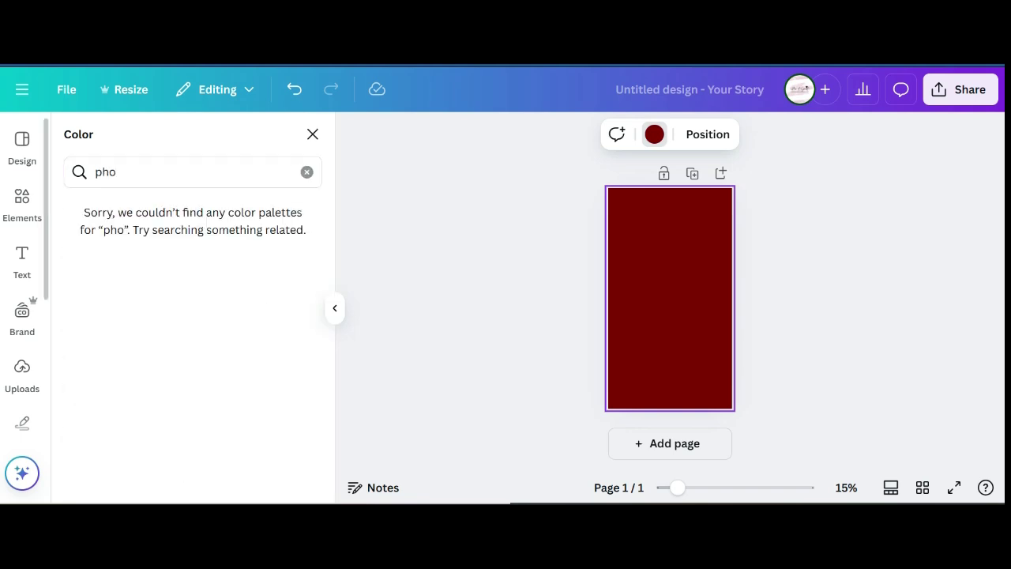
pyautogui.click(184, 141)
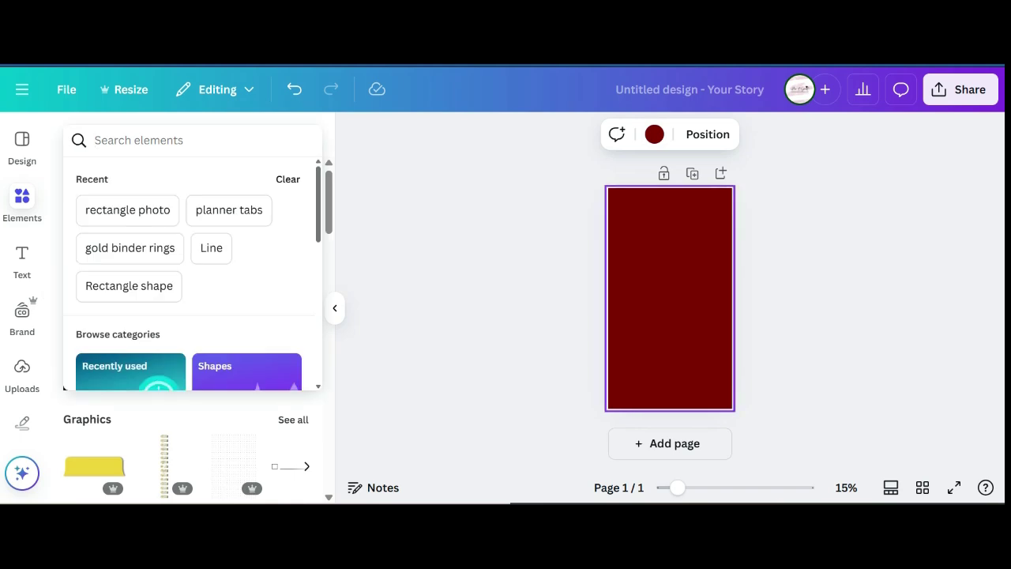
pyautogui.write('photo')
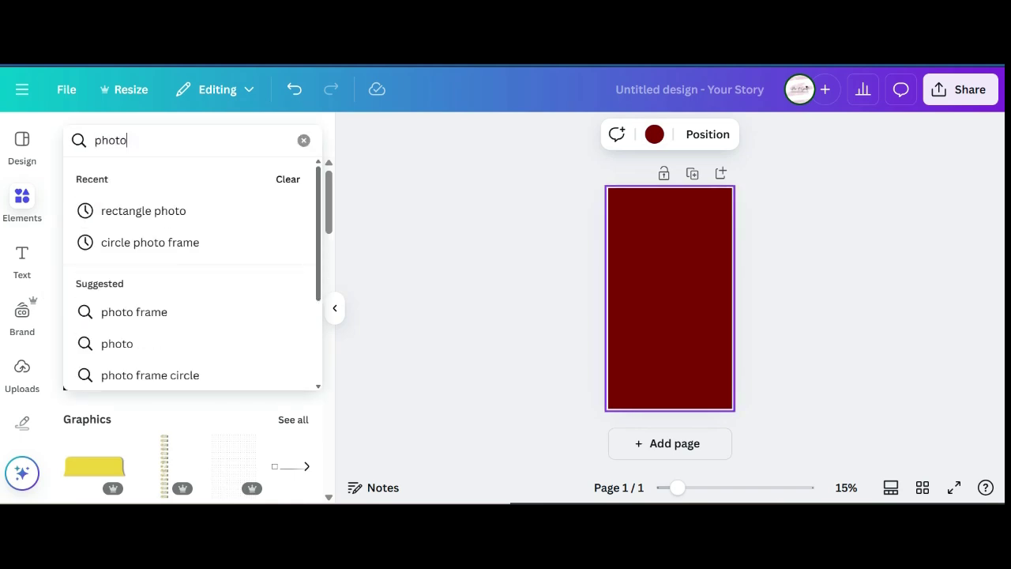
pyautogui.write(' frame')
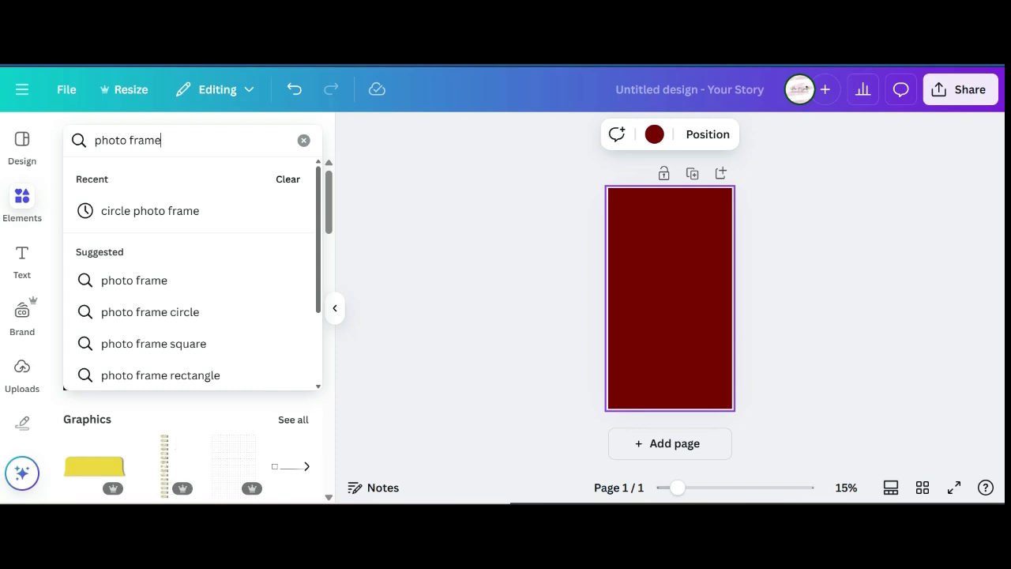
pyautogui.press('Return')
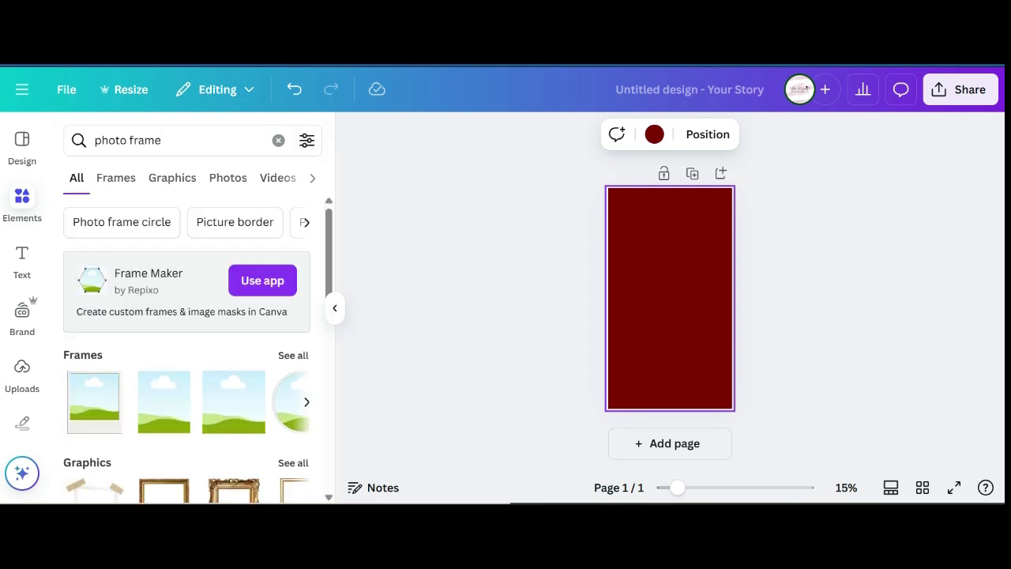
pyautogui.scroll(-4, 187, 348)
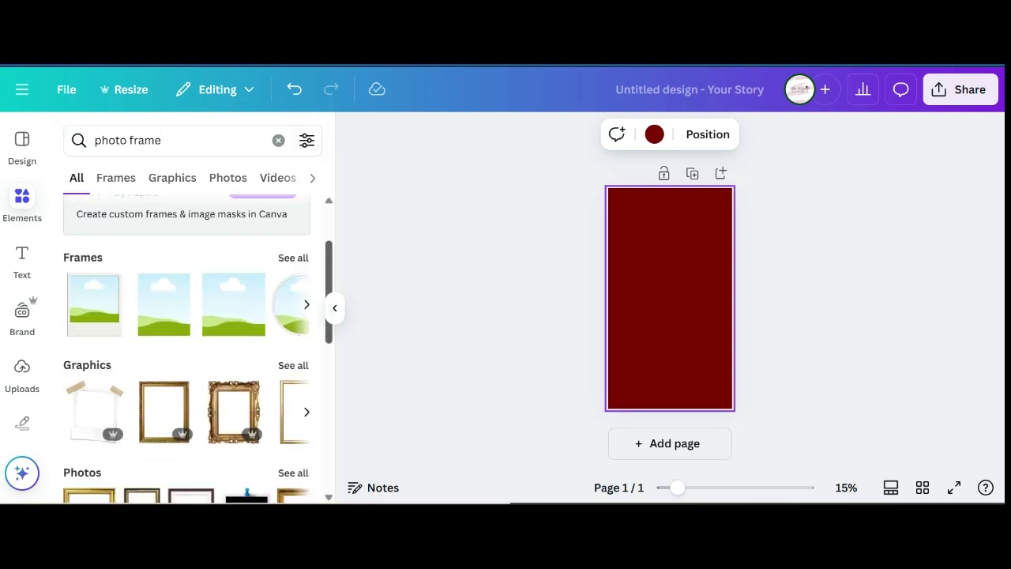
pyautogui.scroll(4, 187, 348)
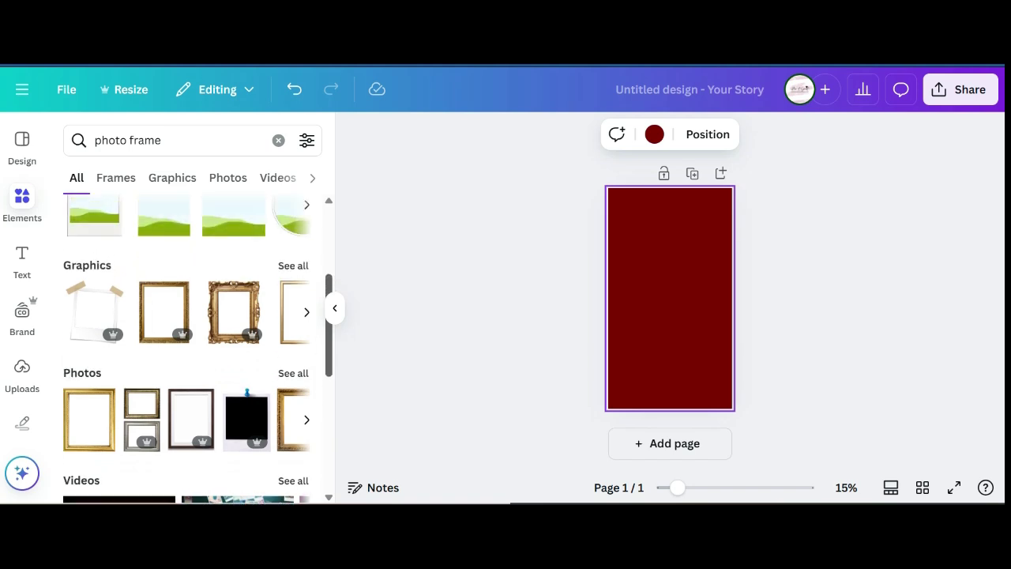
pyautogui.scroll(2, 187, 347)
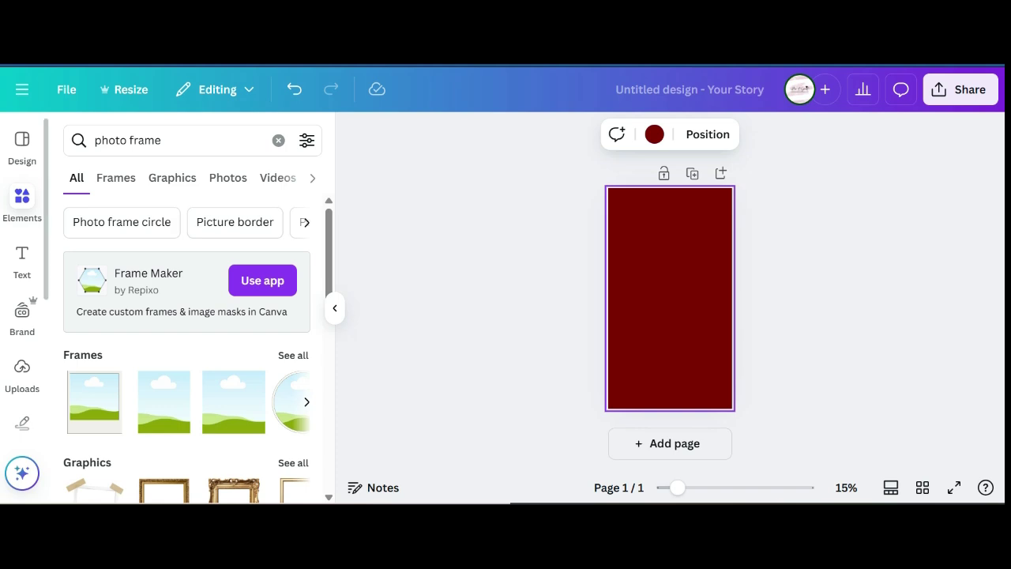
# Clear the element search and add the gold-bordered rectangular photo frame from the recently used elements to the maroon page.
pyautogui.click(22, 203)
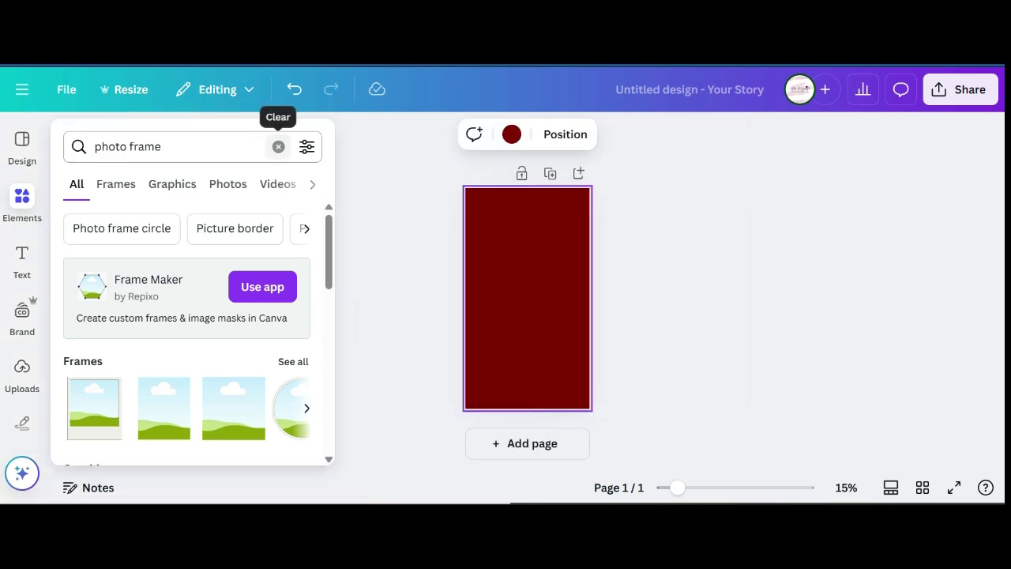
pyautogui.click(278, 146)
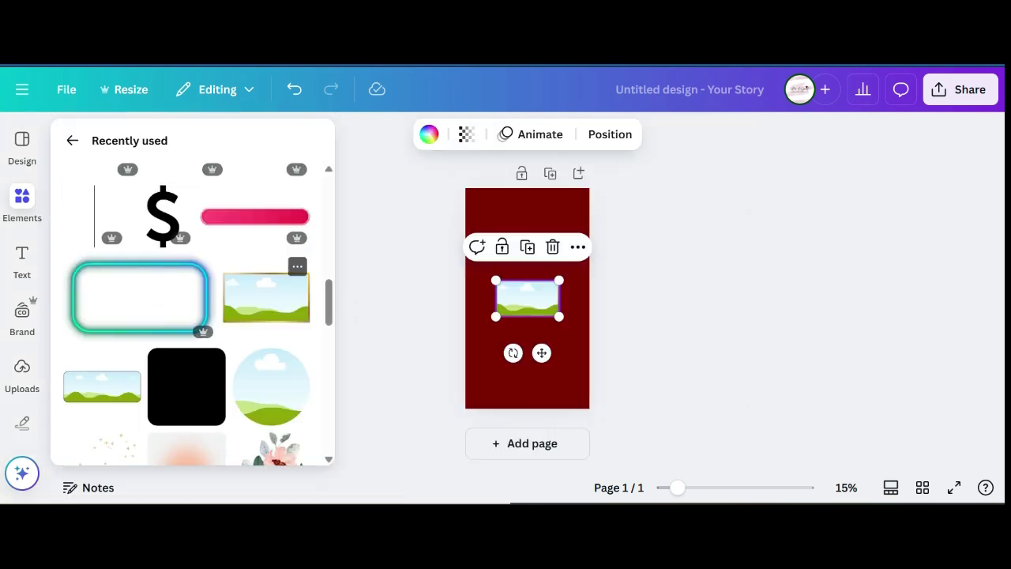
pyautogui.click(297, 267)
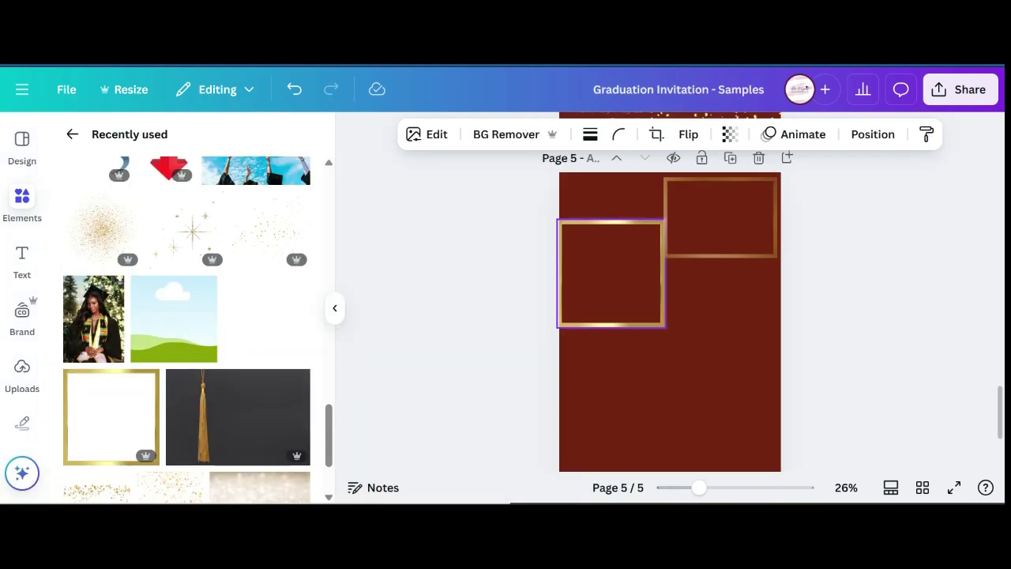
# Add another square gold frame from the recently used elements to page 5, in the page's lower right area.
pyautogui.click(719, 217)
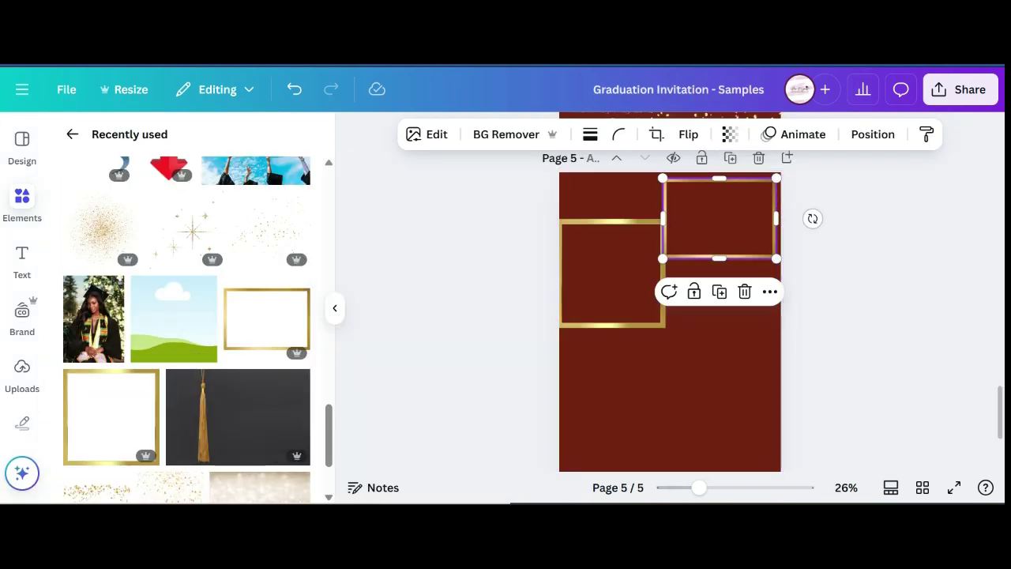
pyautogui.scroll(-2, 669, 315)
pyautogui.moveTo(111, 416); pyautogui.dragTo(705, 247)
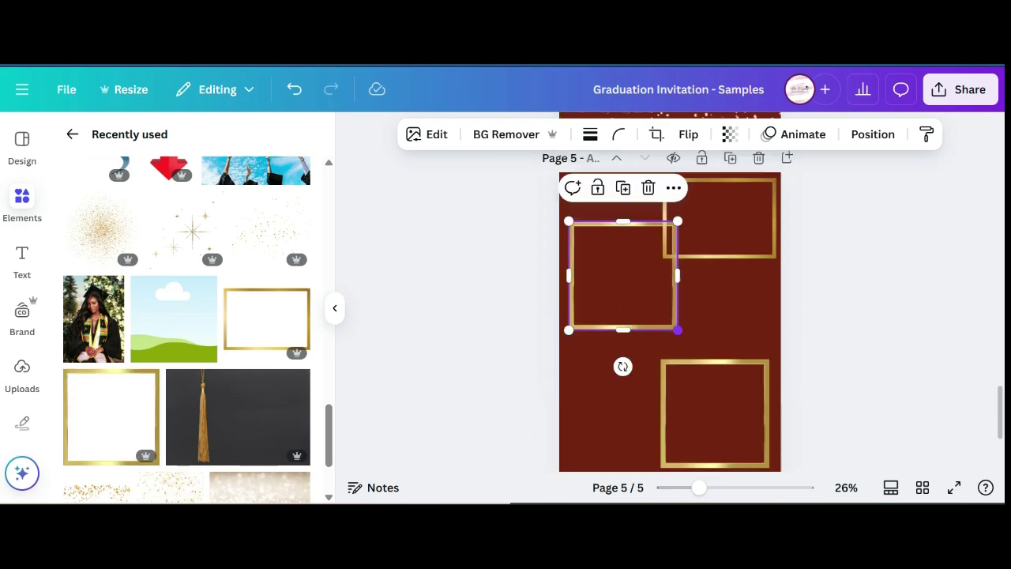
# Enlarge the square gold frame on the left of page 5 until it overlaps the upper and lower right frames.
pyautogui.moveTo(678, 330); pyautogui.dragTo(694, 346)
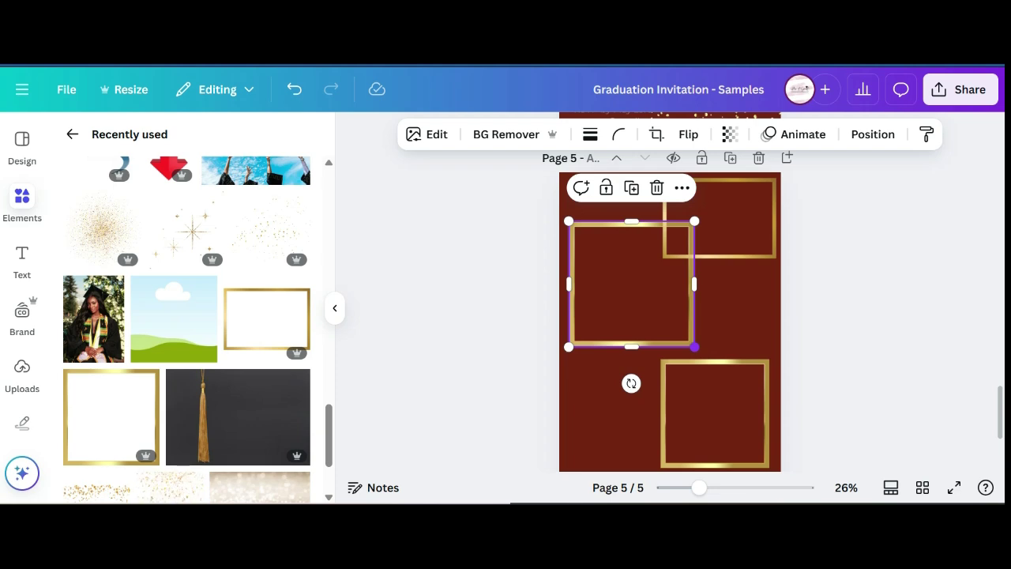
pyautogui.moveTo(631, 346); pyautogui.dragTo(631, 348)
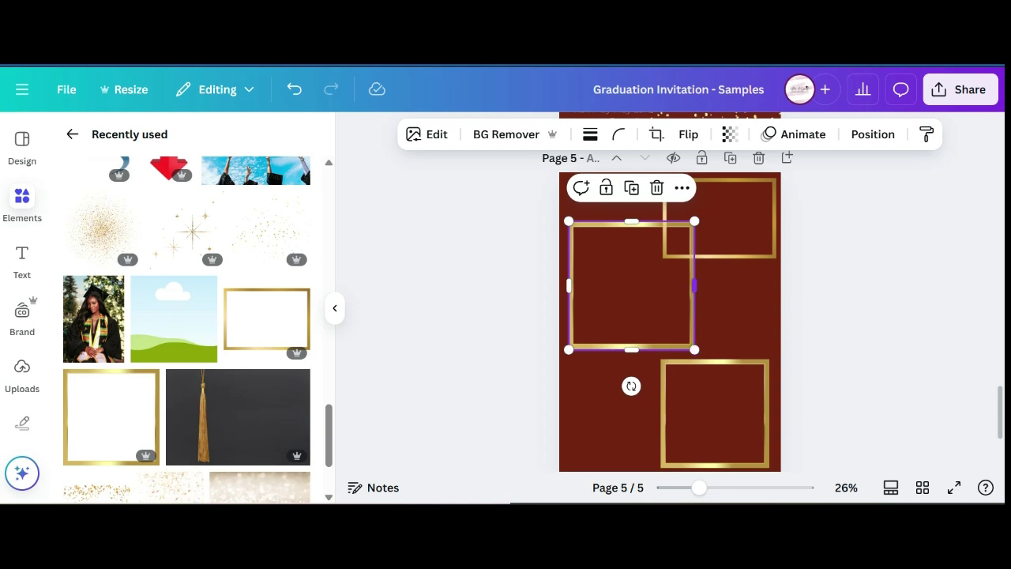
pyautogui.moveTo(694, 349); pyautogui.dragTo(719, 375)
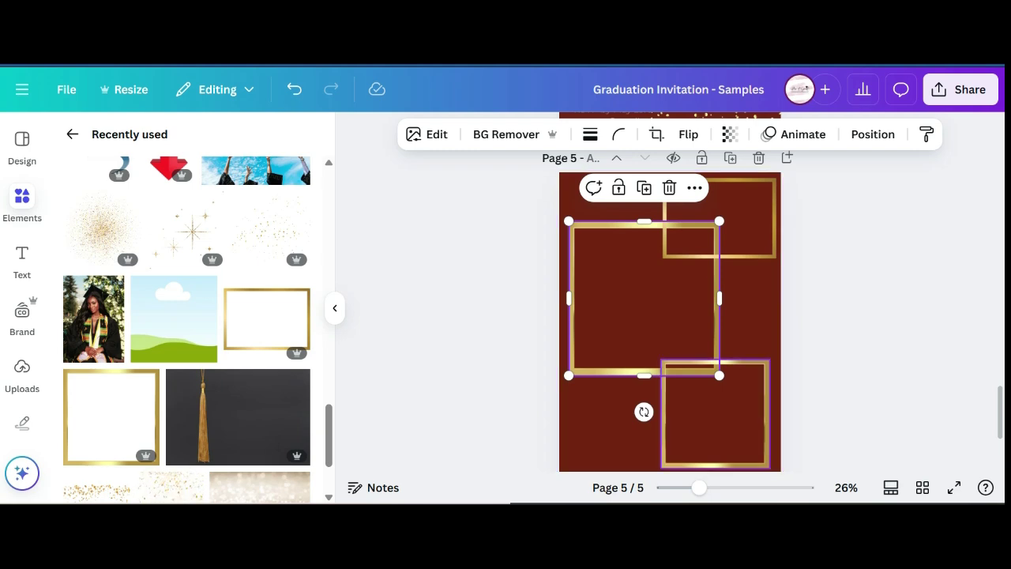
pyautogui.scroll(-2, 715, 316)
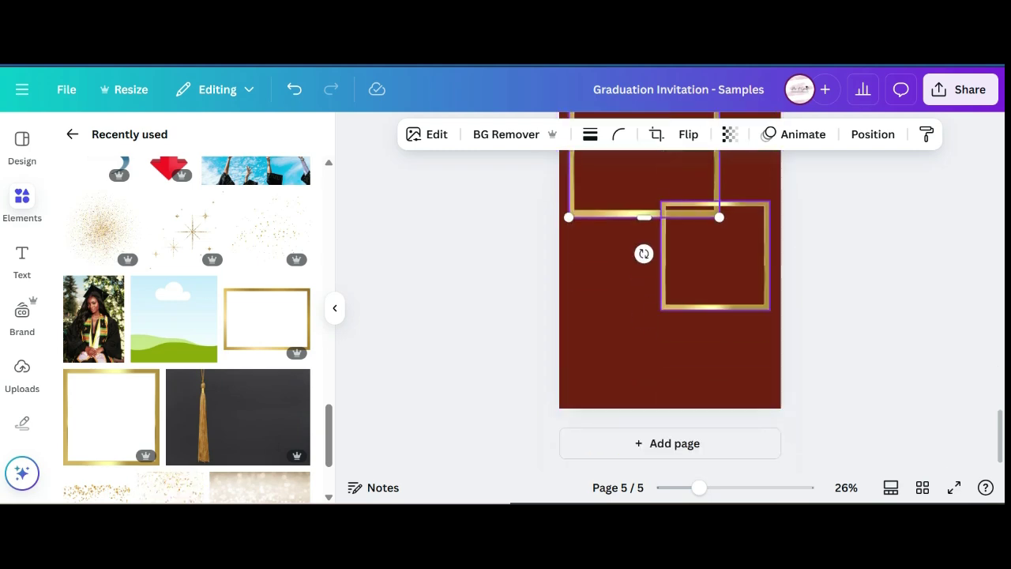
# Move the lower square gold frame down page 5, below the large frame, and compare the layout with the page 4 sample.
pyautogui.moveTo(715, 255); pyautogui.dragTo(720, 285)
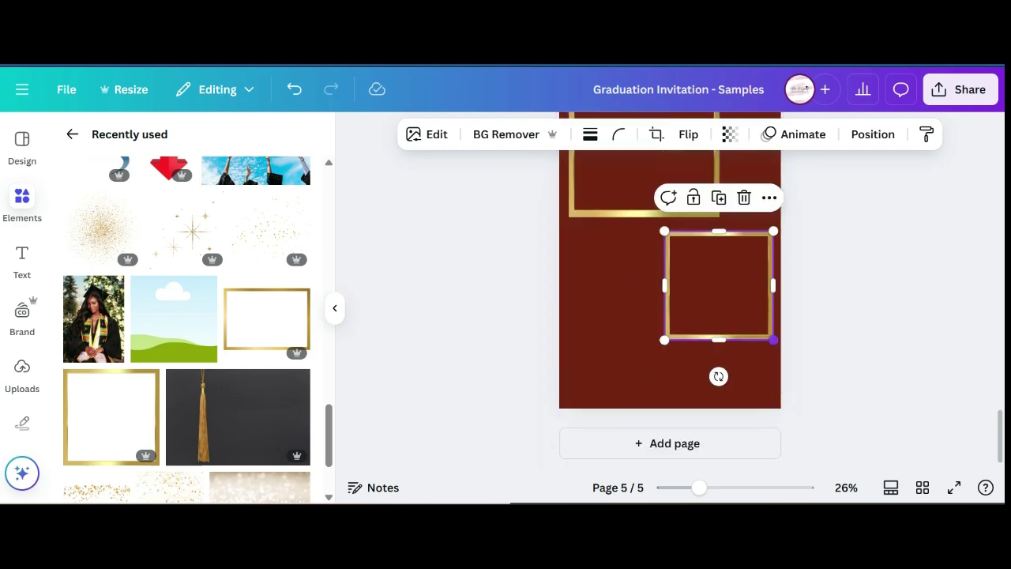
pyautogui.scroll(5, 670, 316)
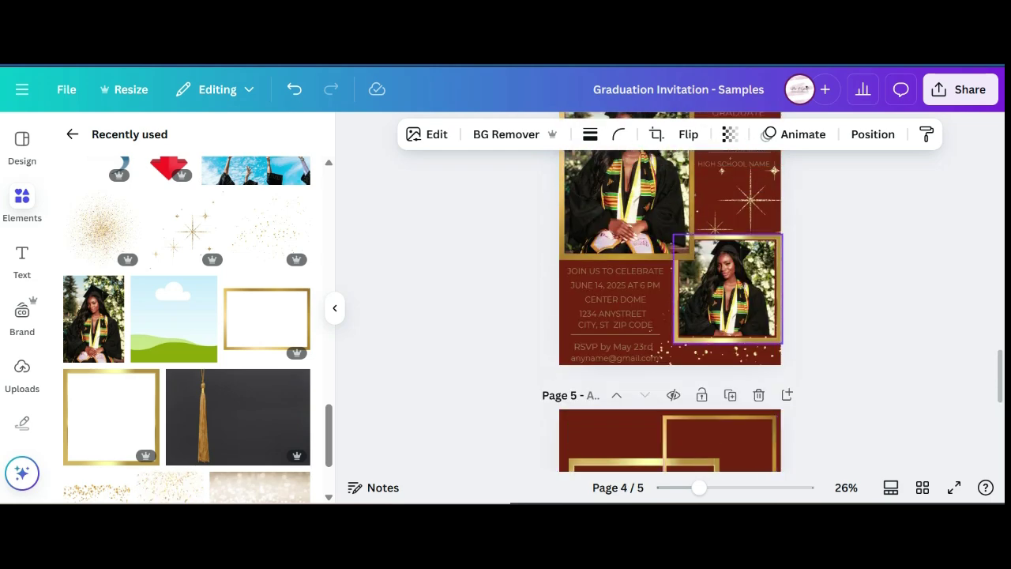
pyautogui.scroll(1, 686, 243)
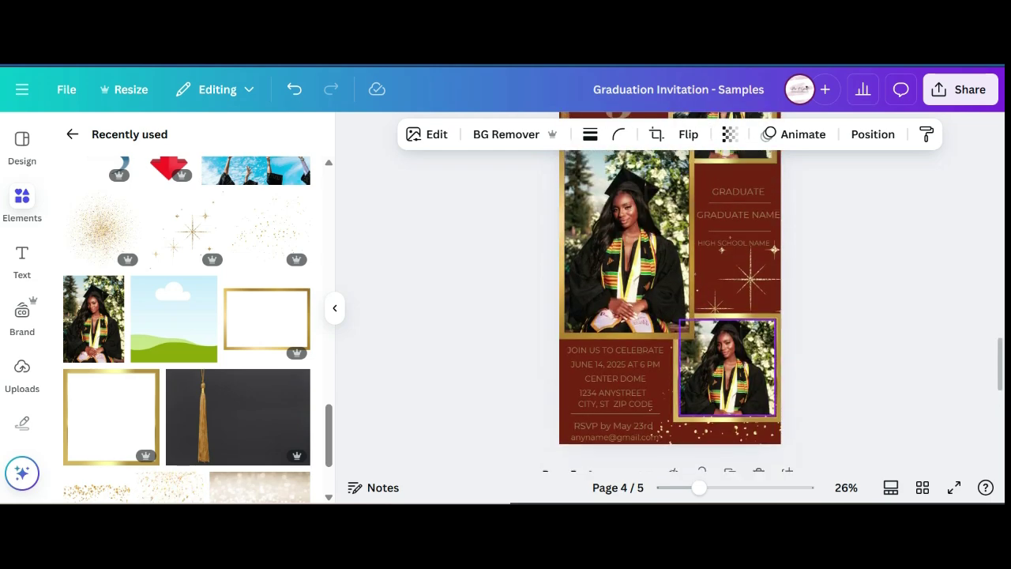
pyautogui.scroll(-1, 686, 243)
pyautogui.scroll(2, 685, 244)
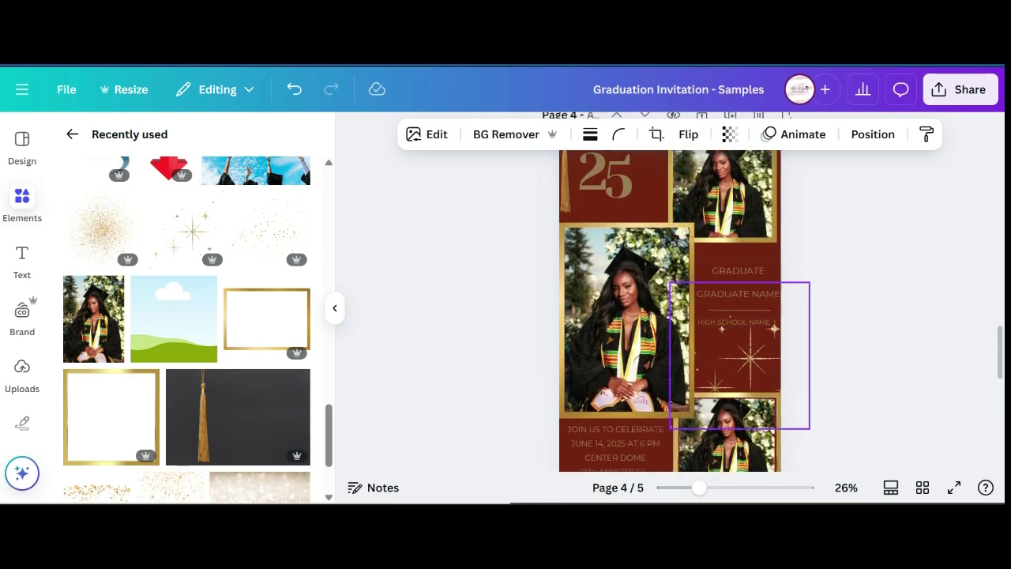
pyautogui.scroll(-5, 670, 316)
pyautogui.scroll(-2, 670, 316)
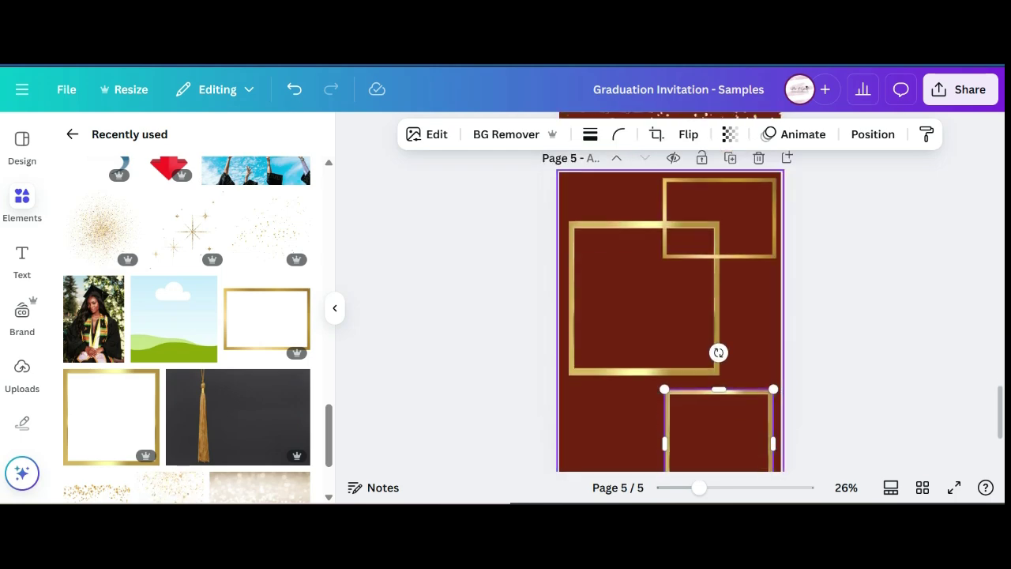
pyautogui.scroll(5, 670, 316)
pyautogui.scroll(2, 669, 316)
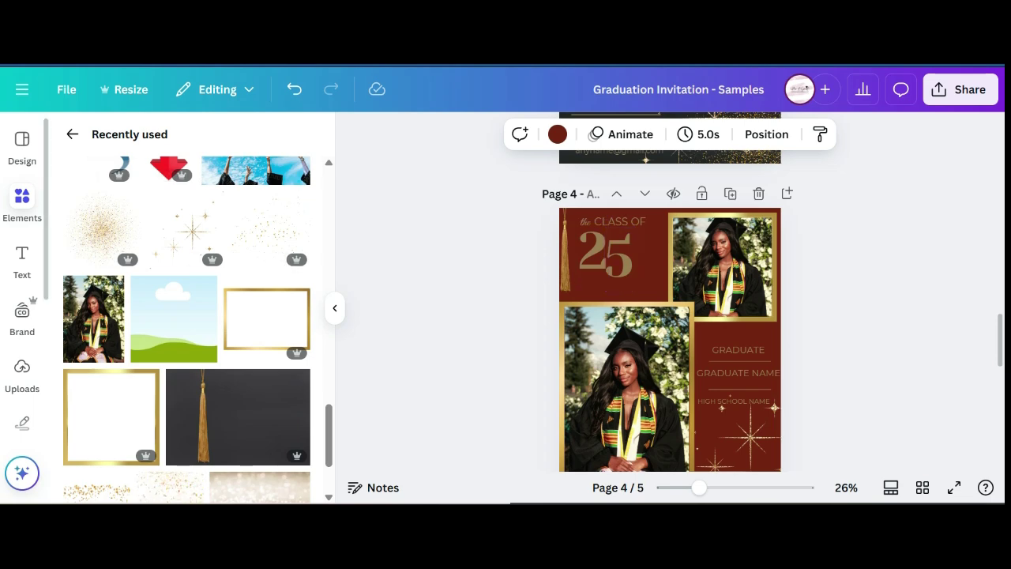
# Add a text box to page 5 and place it in the empty area beside the upper gold frame.
pyautogui.click(22, 259)
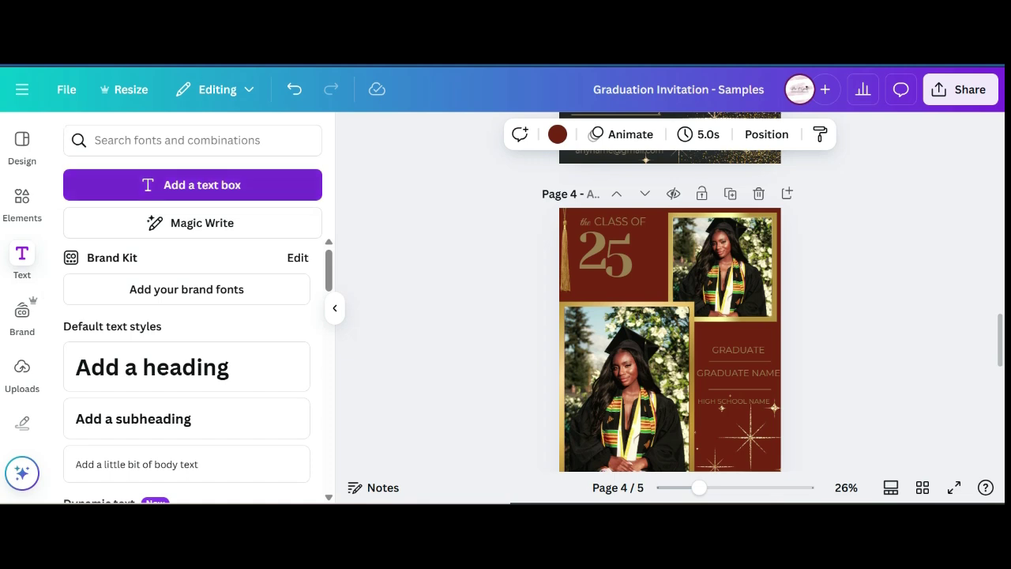
pyautogui.scroll(-5, 670, 332)
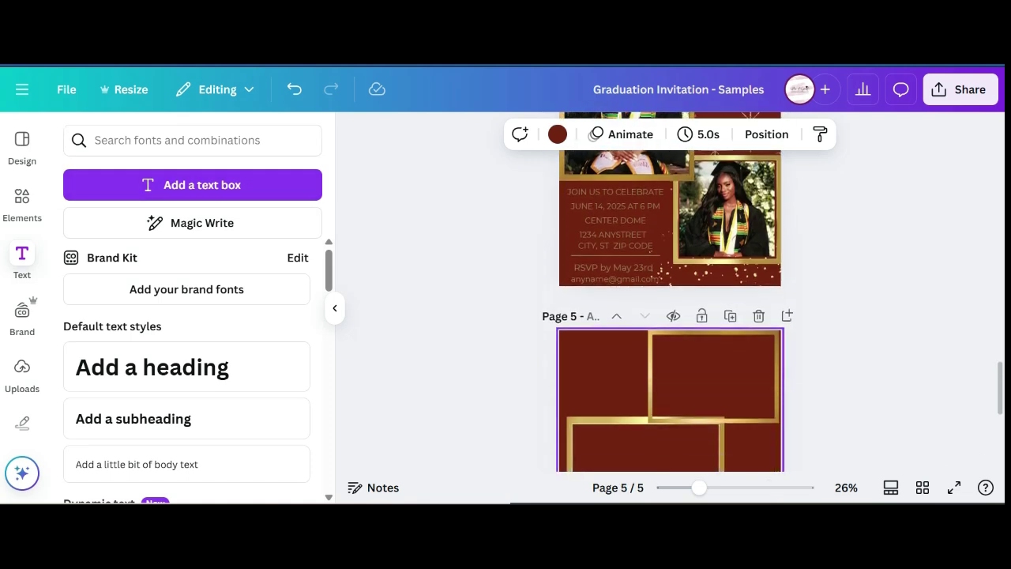
pyautogui.click(192, 185)
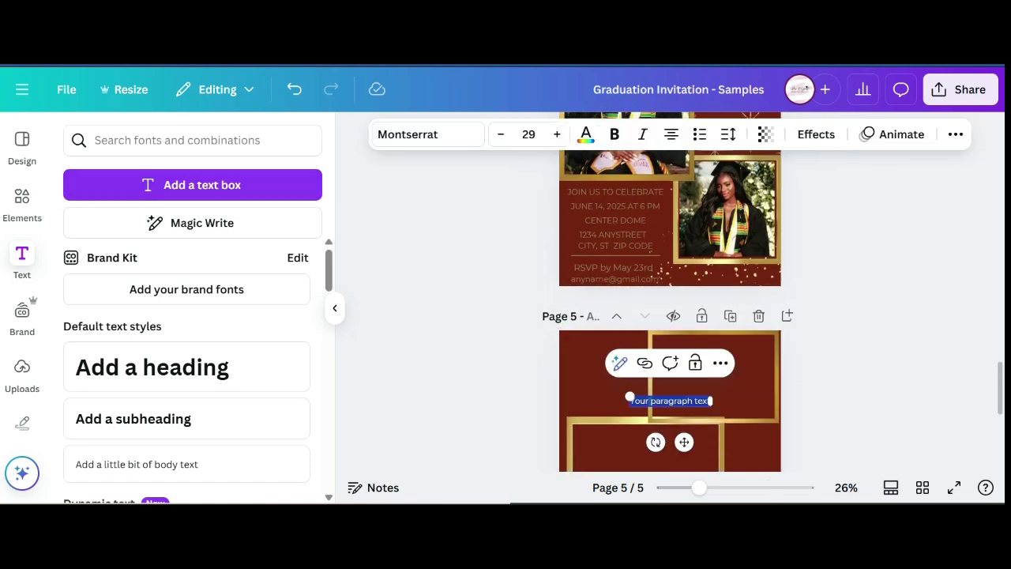
pyautogui.moveTo(684, 443); pyautogui.dragTo(633, 387)
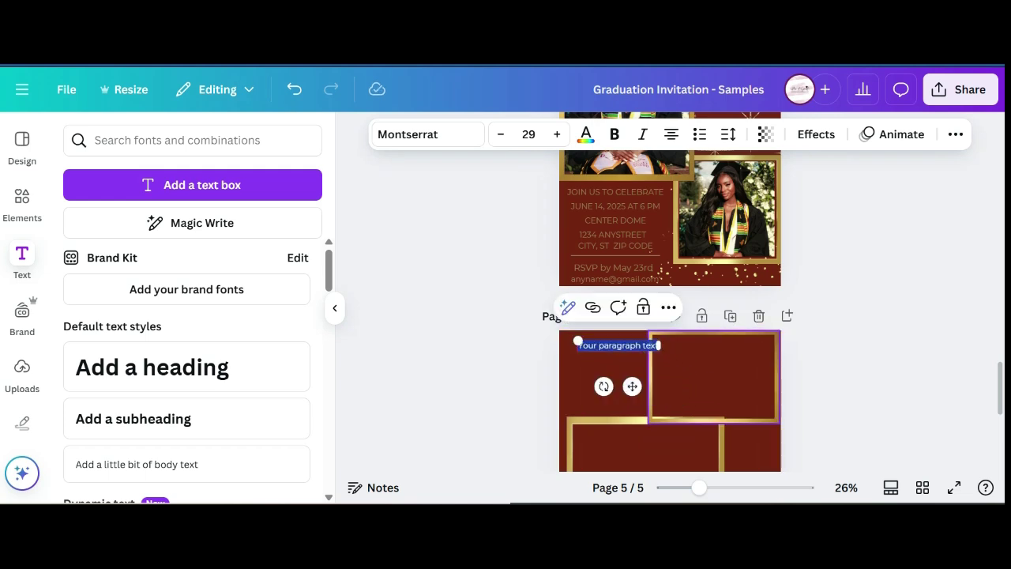
# Check which fonts the "CLASS OF" and "25" text on the page 4 sample uses.
pyautogui.click(427, 134)
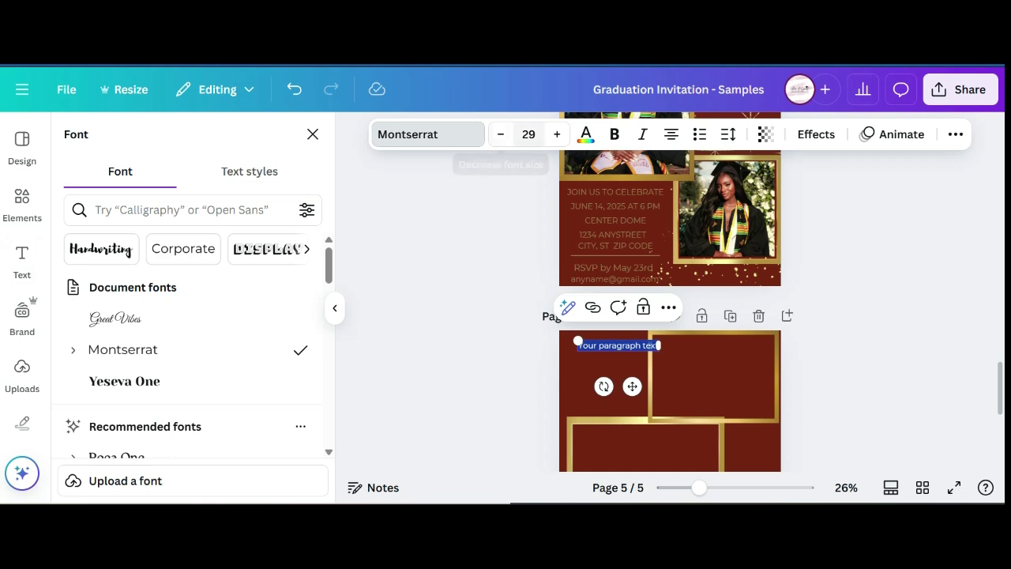
pyautogui.scroll(1, 614, 280)
pyautogui.scroll(3, 614, 285)
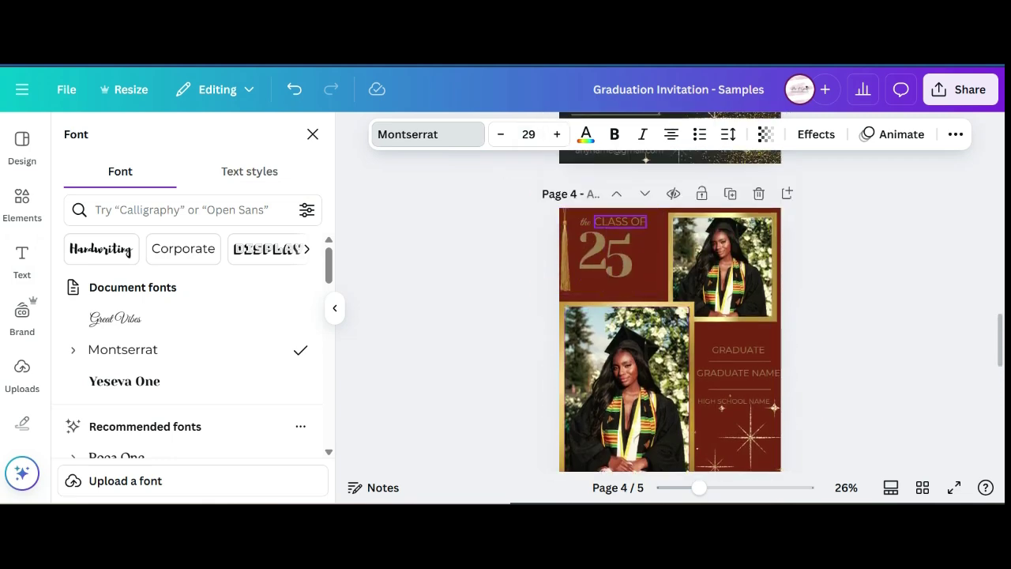
pyautogui.click(620, 222)
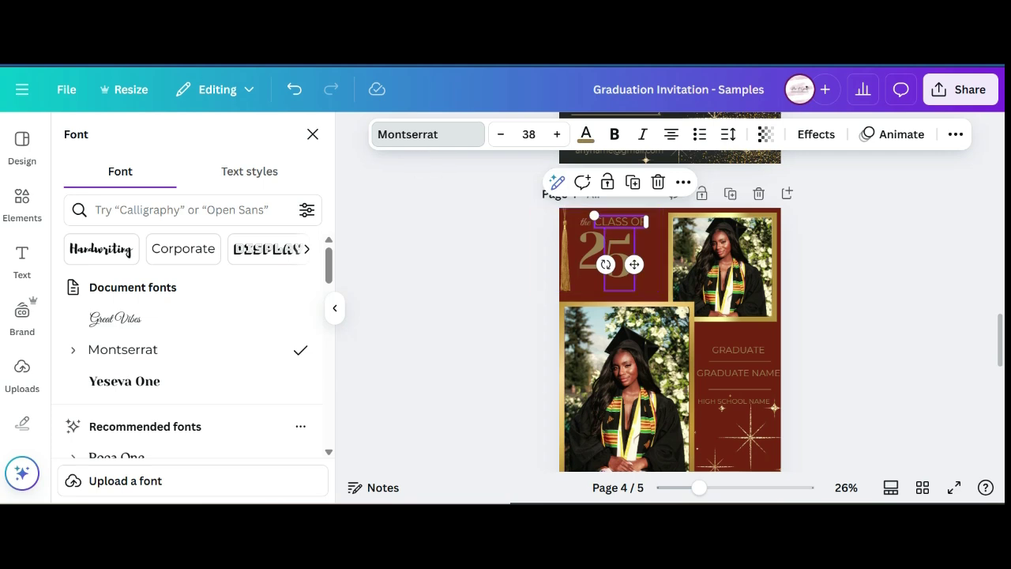
pyautogui.click(591, 253)
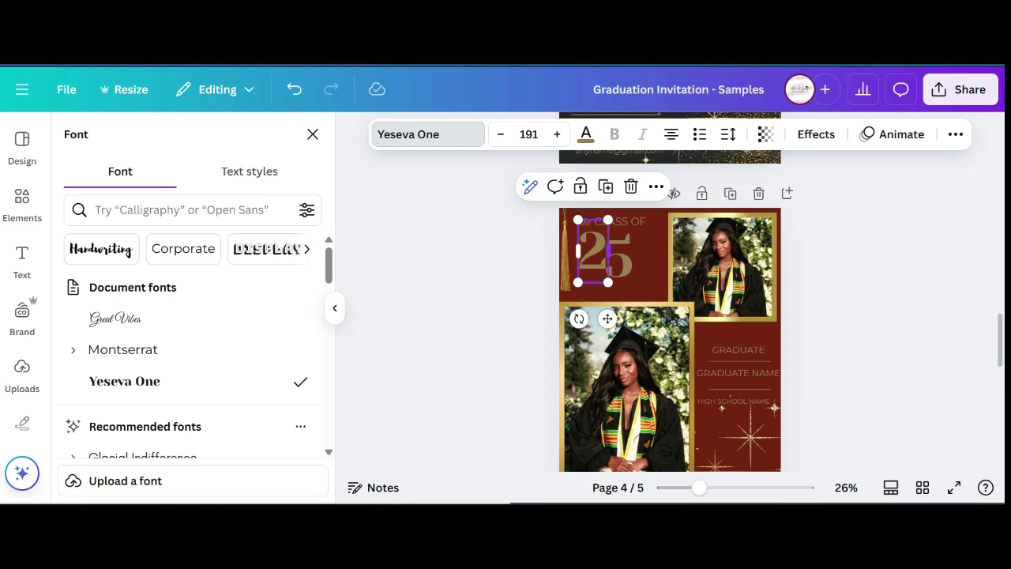
# Copy the "the CLASS OF 25" heading text from page 4 to the area beside the upper frame on page 5.
pyautogui.click(566, 251)
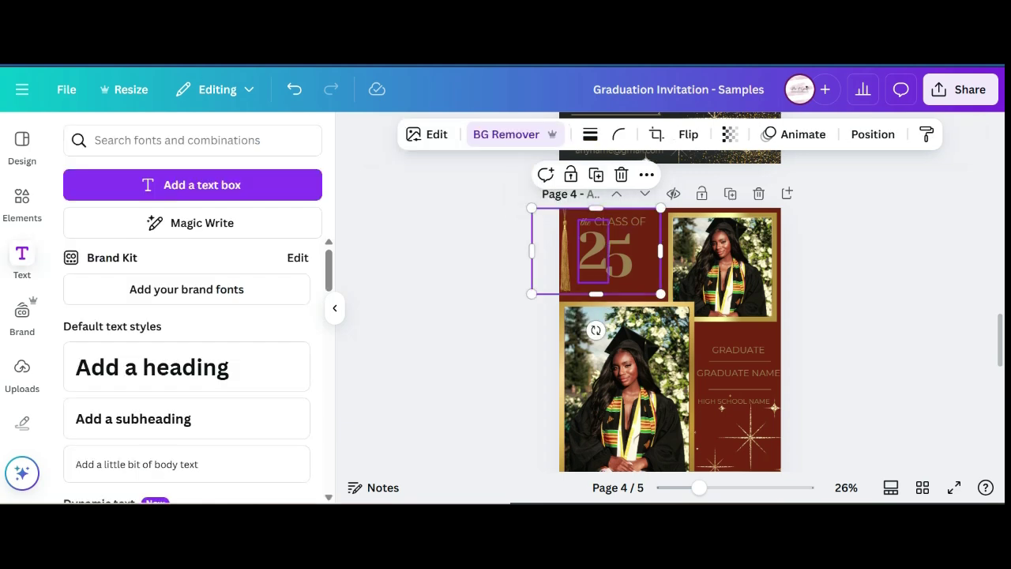
pyautogui.click(581, 224)
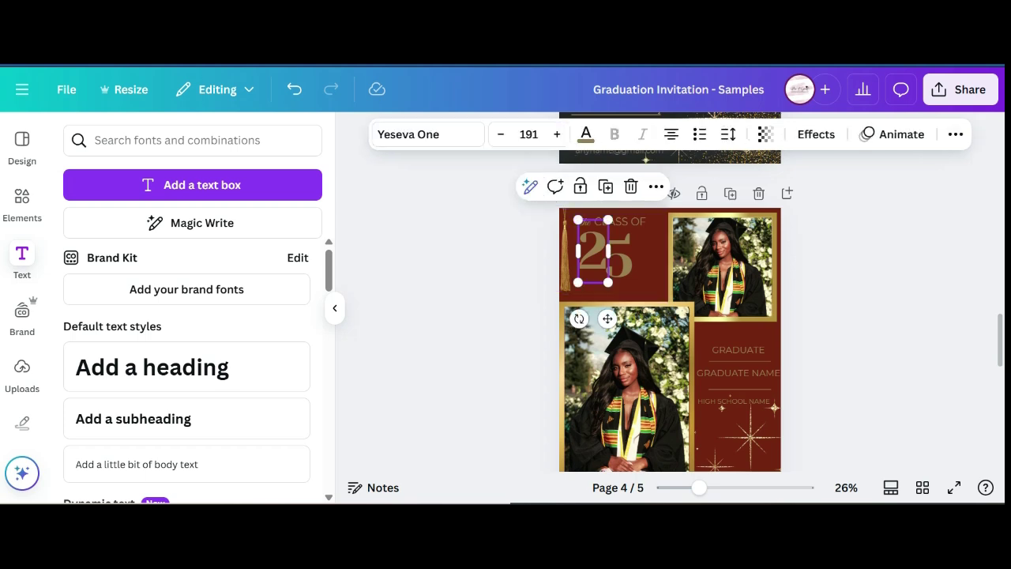
pyautogui.click(592, 252)
pyautogui.click(648, 243)
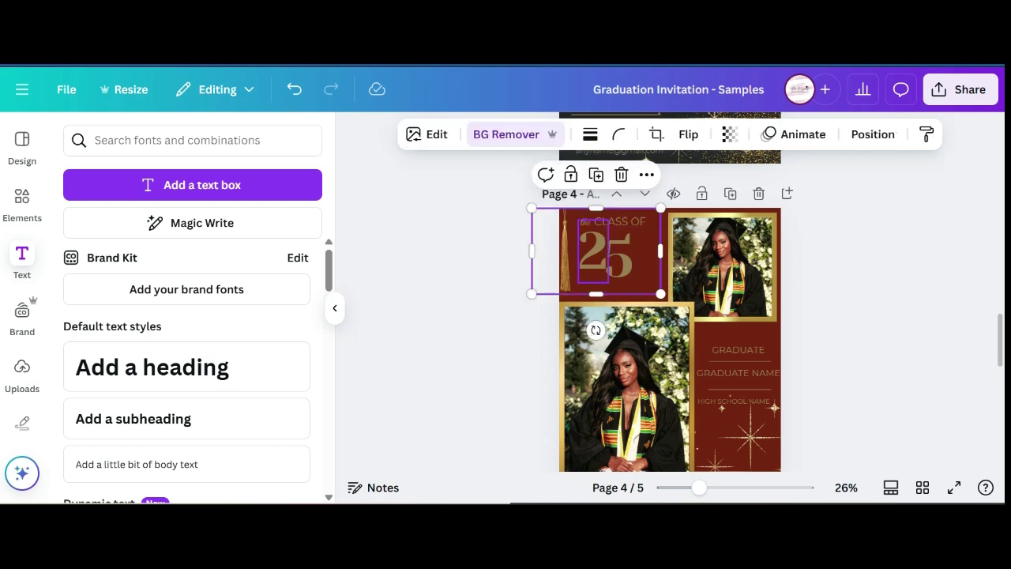
pyautogui.click(593, 251)
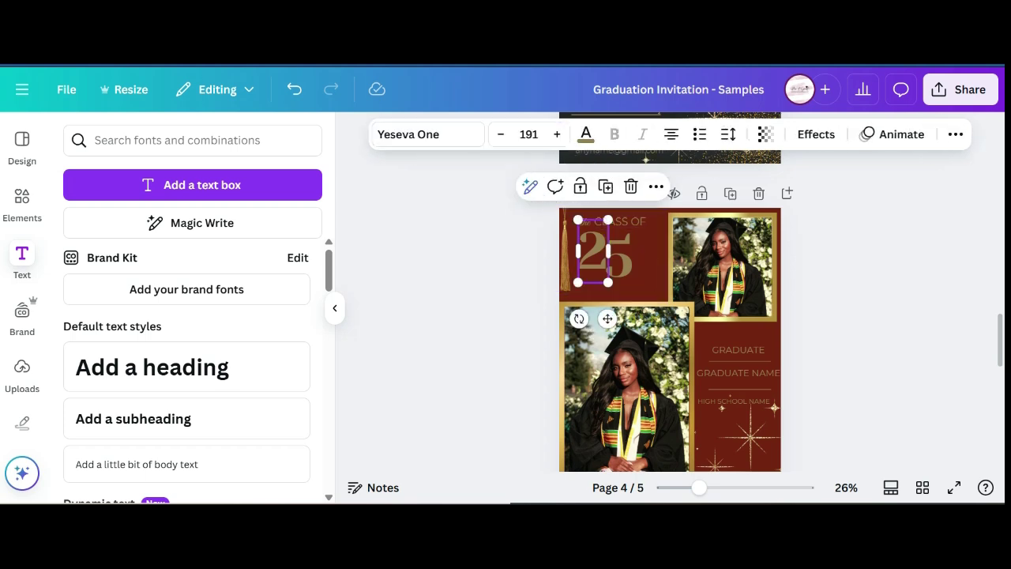
pyautogui.click(565, 256)
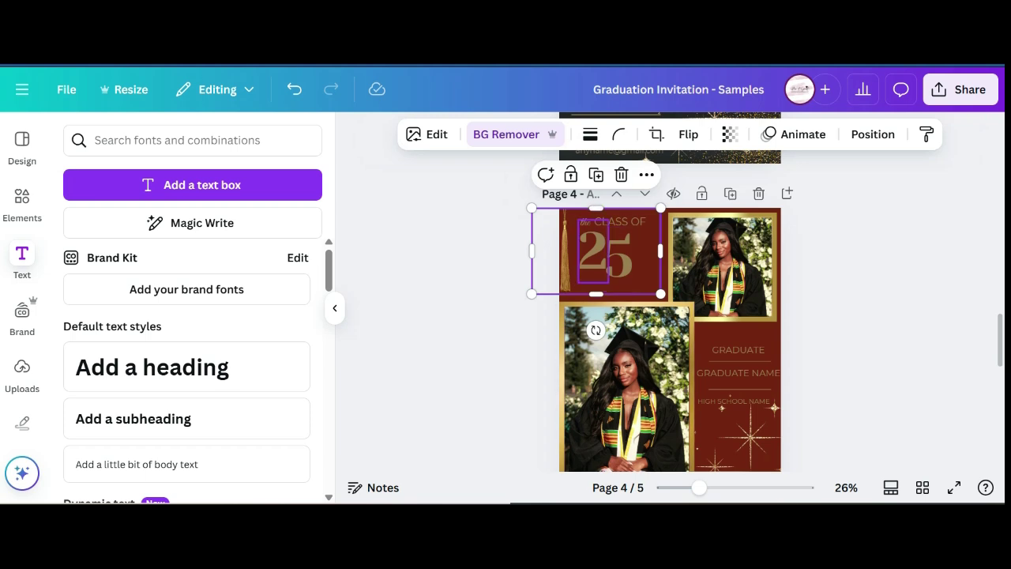
pyautogui.click(592, 251)
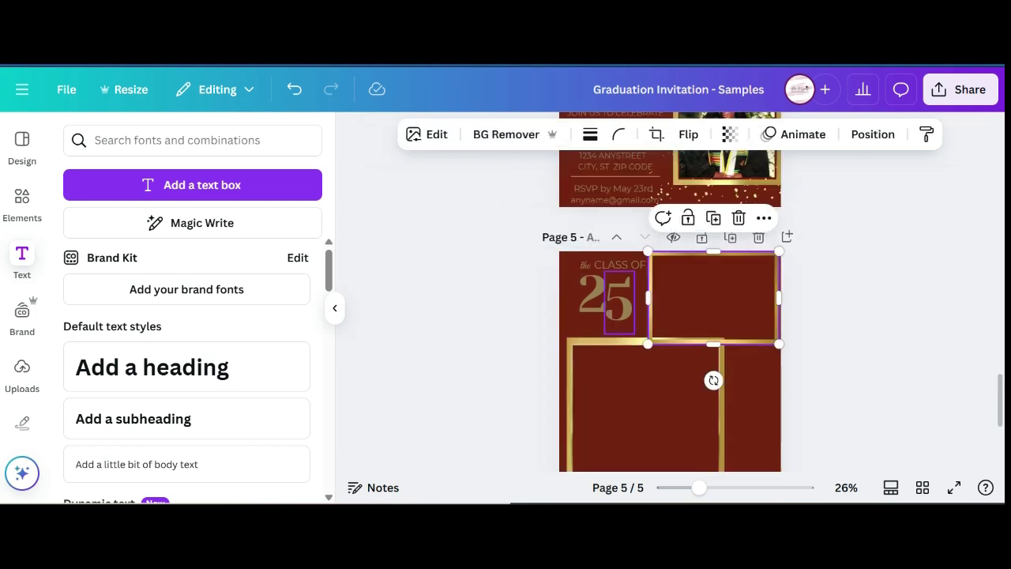
# Move the digit 5 of the page 5 heading up until it lines up with the 2.
pyautogui.scroll(1, 647, 298)
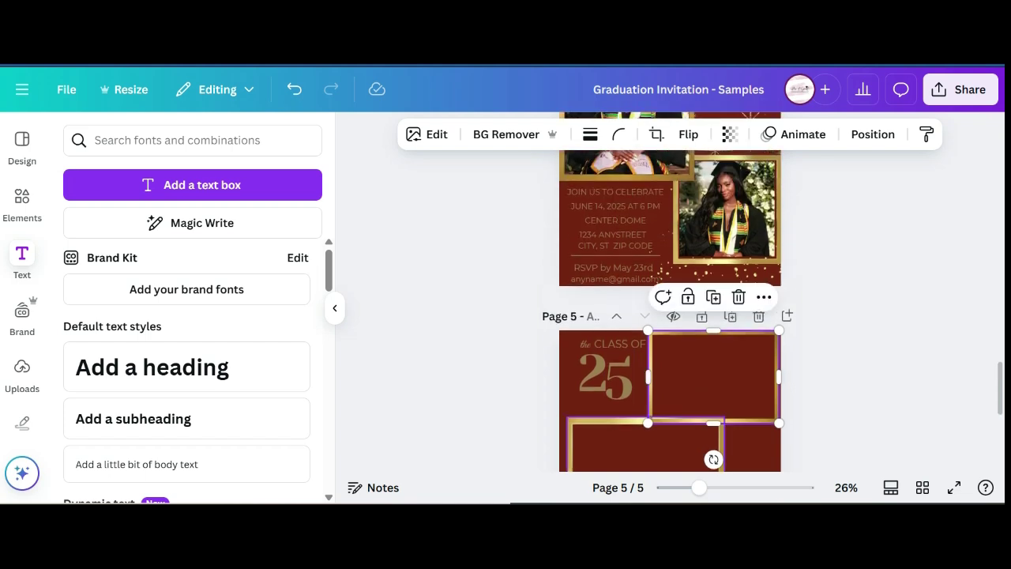
pyautogui.click(620, 377)
pyautogui.moveTo(619, 378); pyautogui.dragTo(619, 370)
pyautogui.click(676, 376)
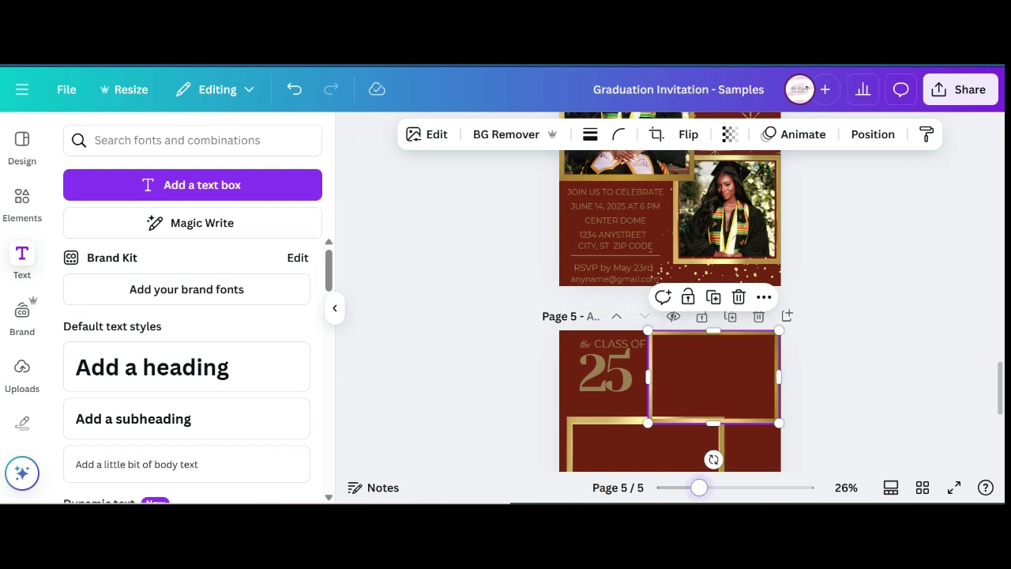
# Search the elements for "gold tassle".
pyautogui.moveTo(699, 487); pyautogui.dragTo(709, 487)
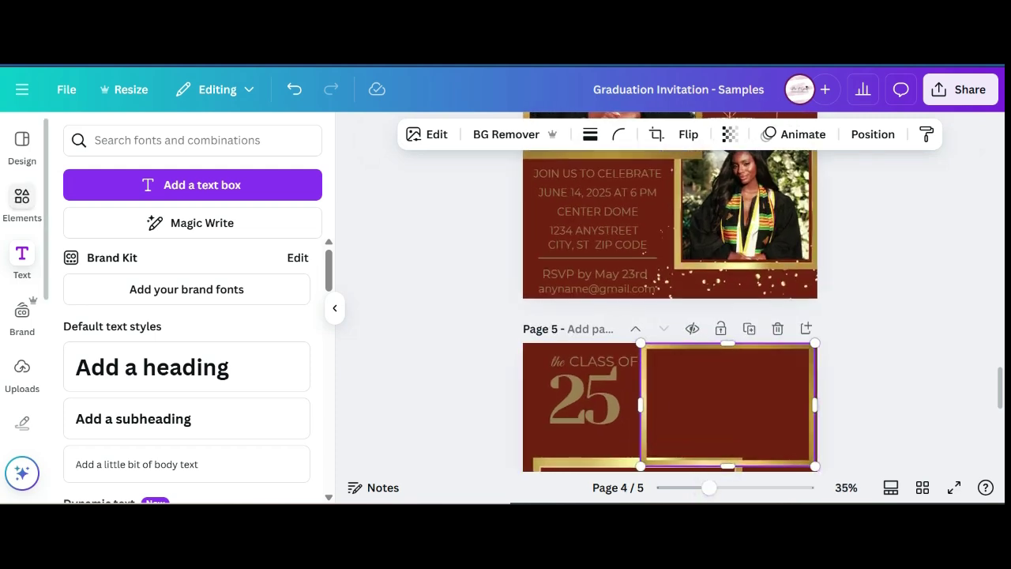
pyautogui.click(22, 198)
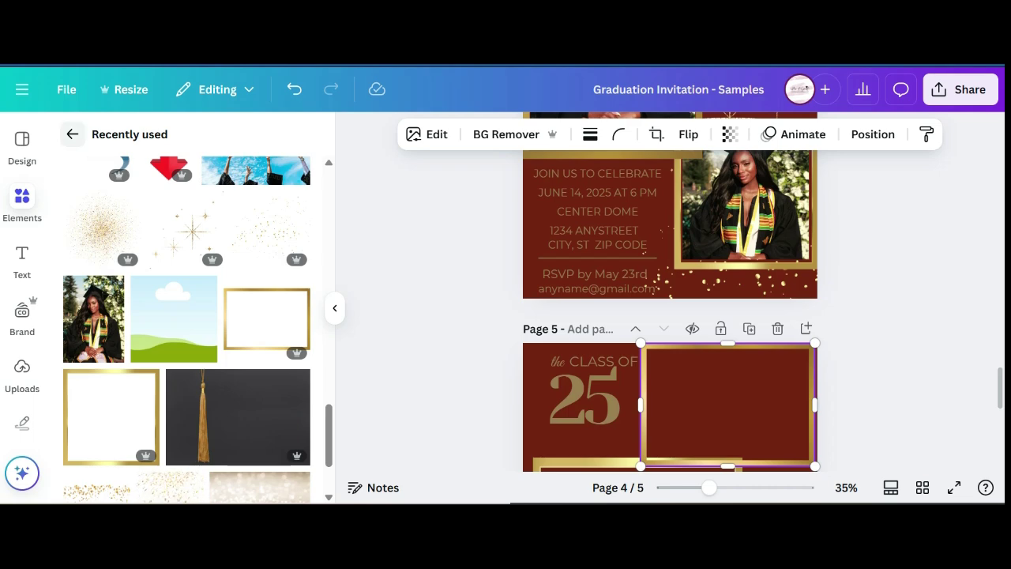
pyautogui.click(22, 197)
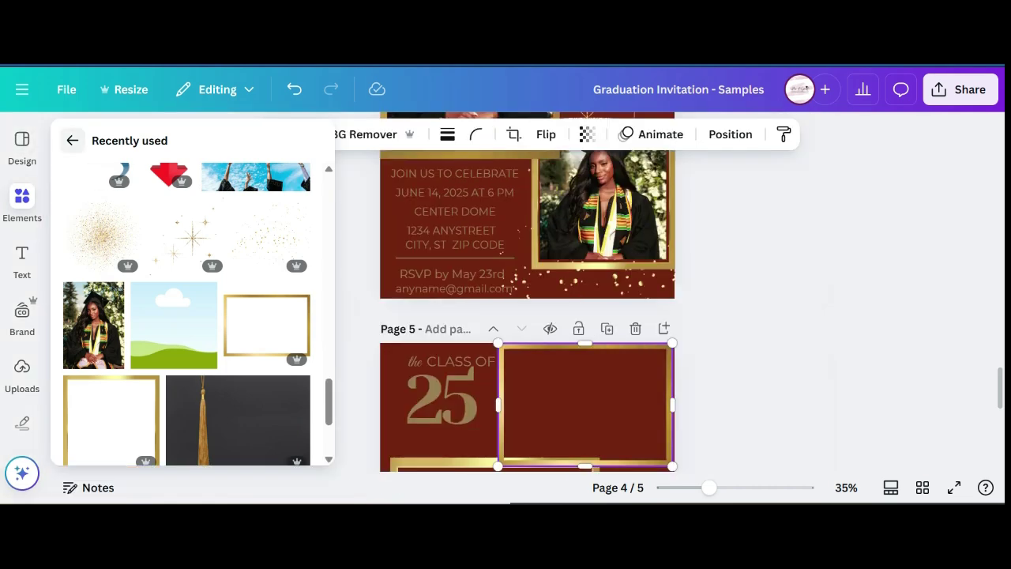
pyautogui.click(73, 134)
pyautogui.click(165, 147)
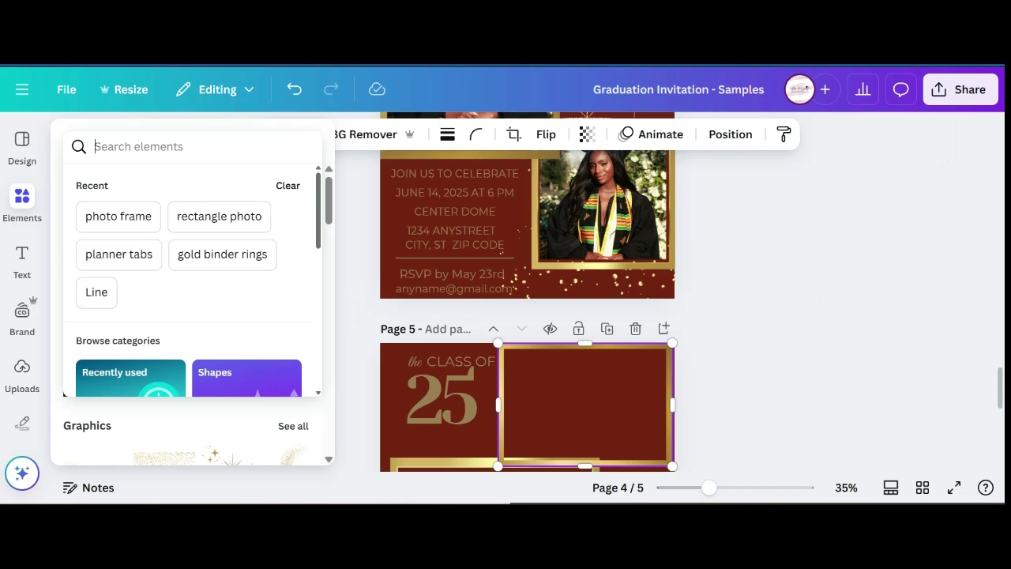
pyautogui.write('ta')
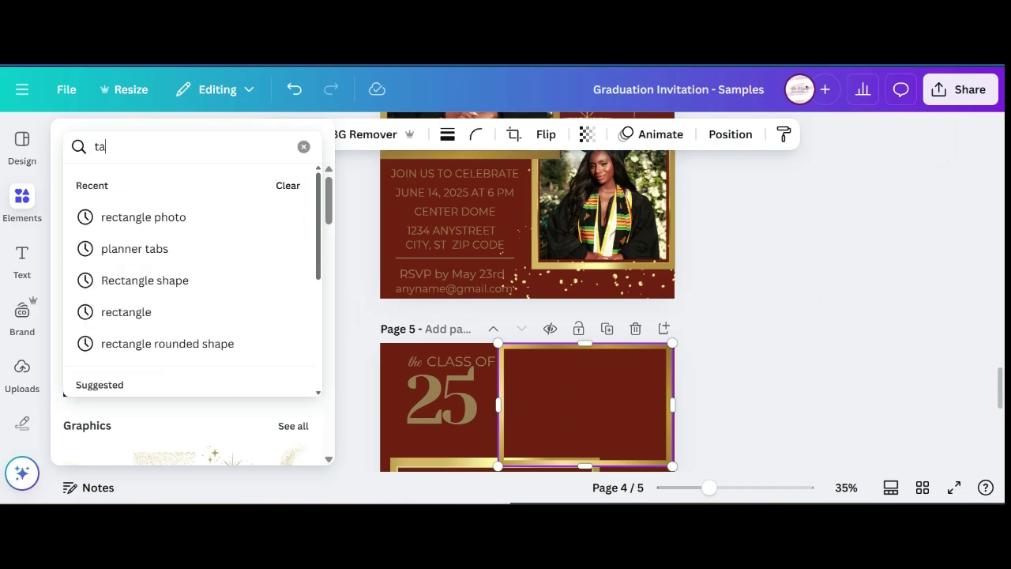
pyautogui.press('BackSpace')
pyautogui.press('BackSpace')
pyautogui.write('gold tassle')
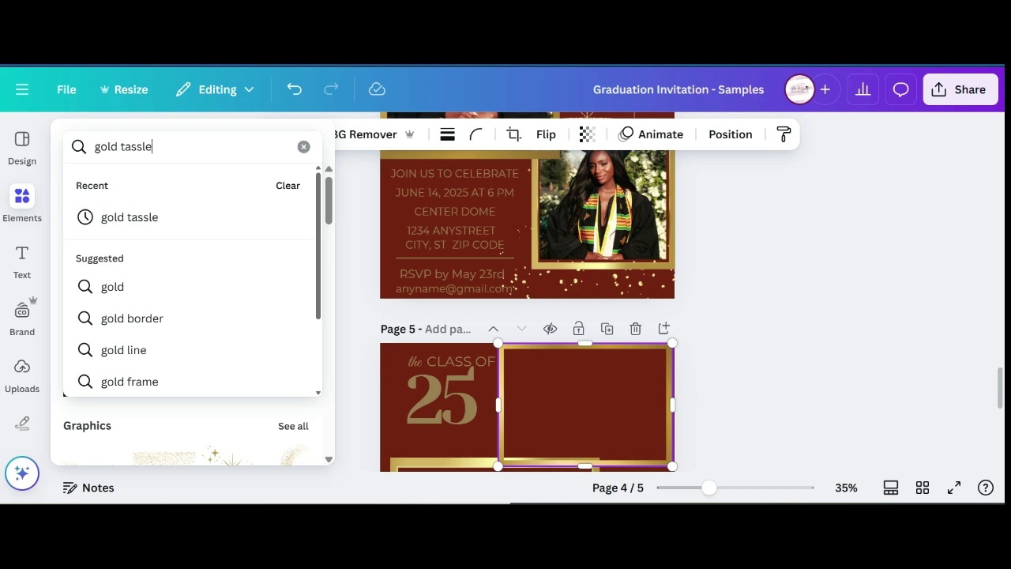
pyautogui.click(129, 217)
pyautogui.press('Return')
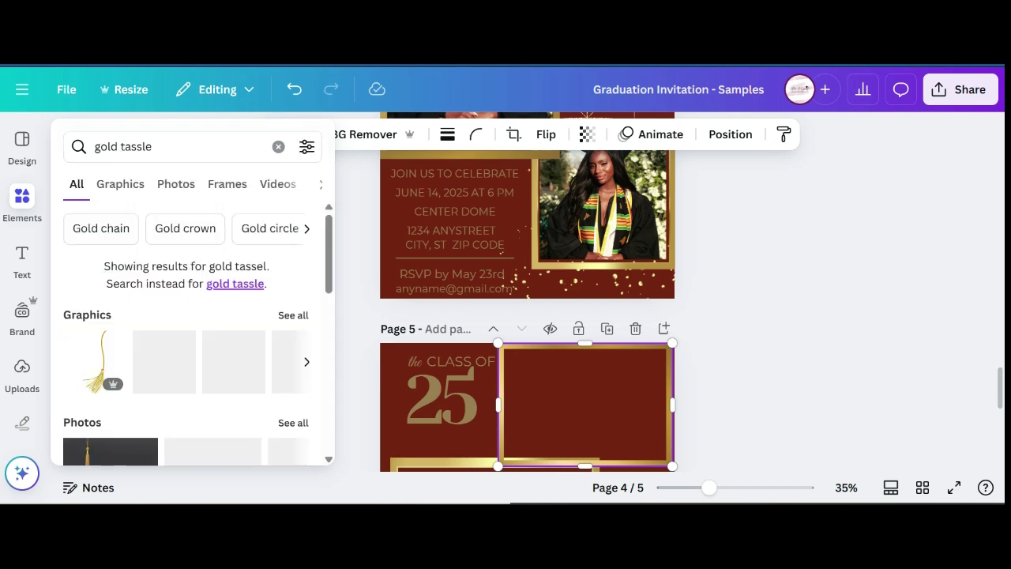
# Add the photo of a gold tassel on a dark background to page 5 and remove its background.
pyautogui.scroll(-1, 190, 332)
pyautogui.scroll(-1, 189, 331)
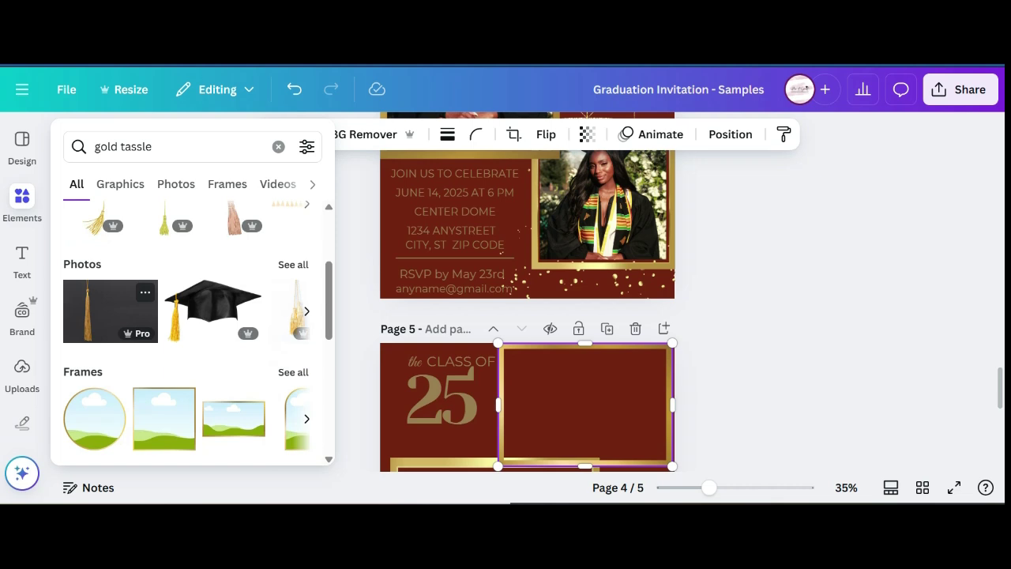
pyautogui.click(111, 311)
pyautogui.moveTo(670, 289); pyautogui.dragTo(653, 267)
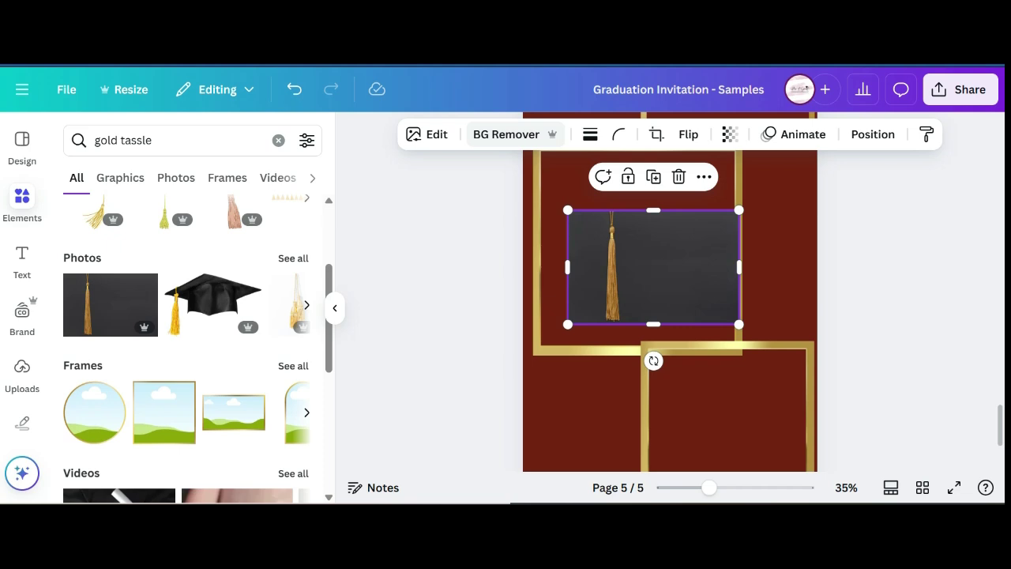
pyautogui.click(506, 134)
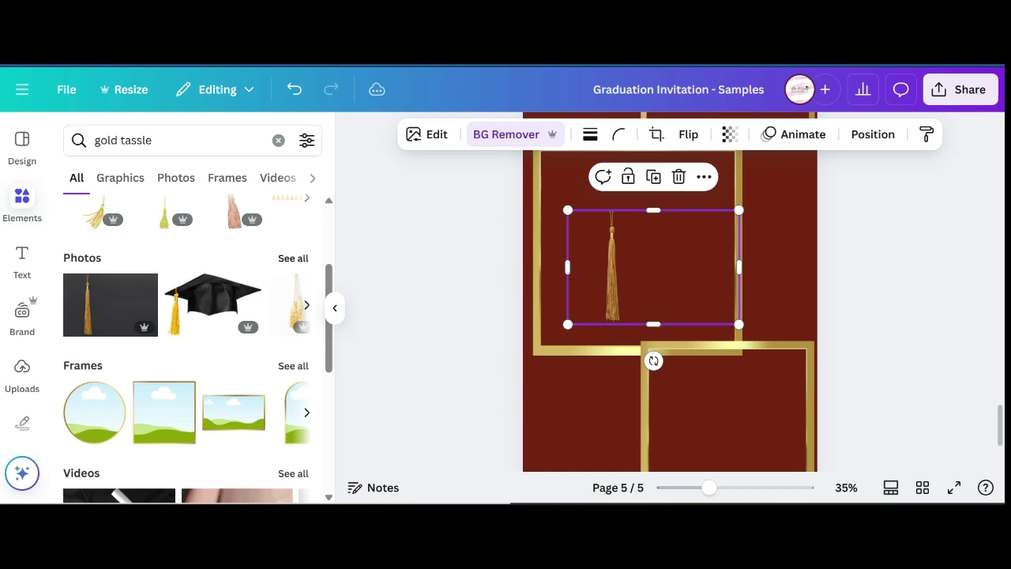
# Browse the full set of gold tassel graphics and search the elements for "free gold tassle".
pyautogui.scroll(1, 231, 292)
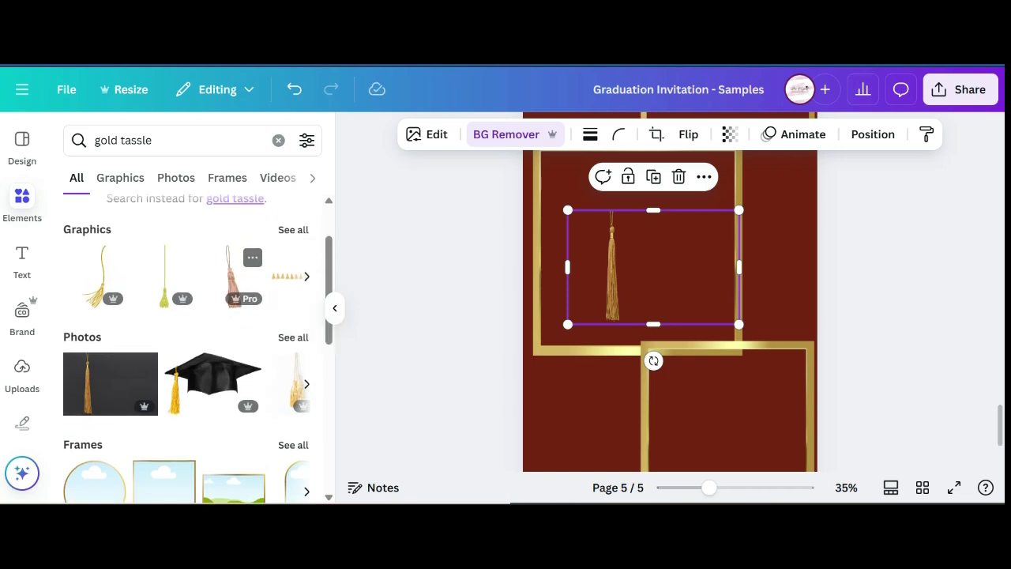
pyautogui.click(293, 230)
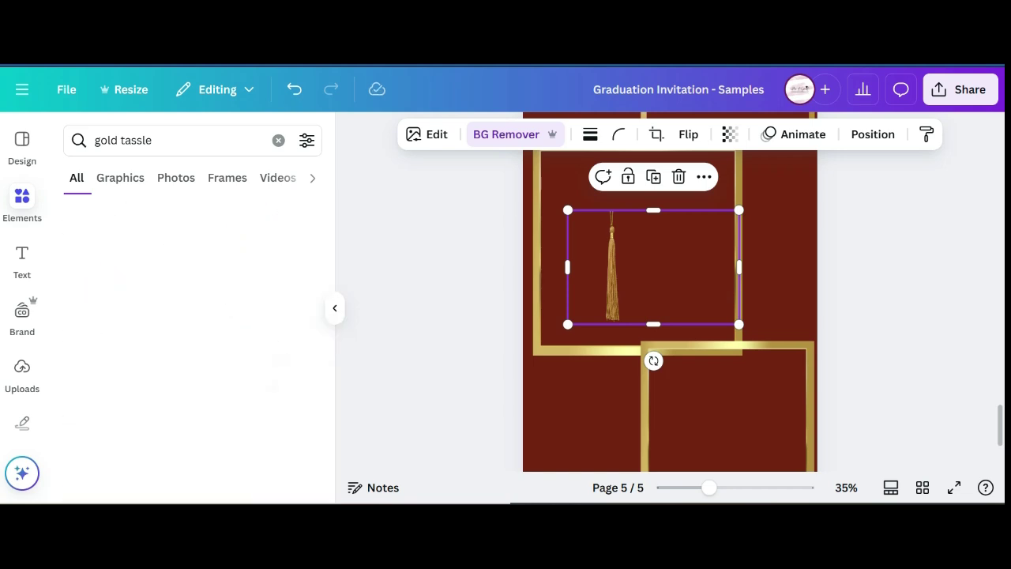
pyautogui.scroll(-4, 273, 300)
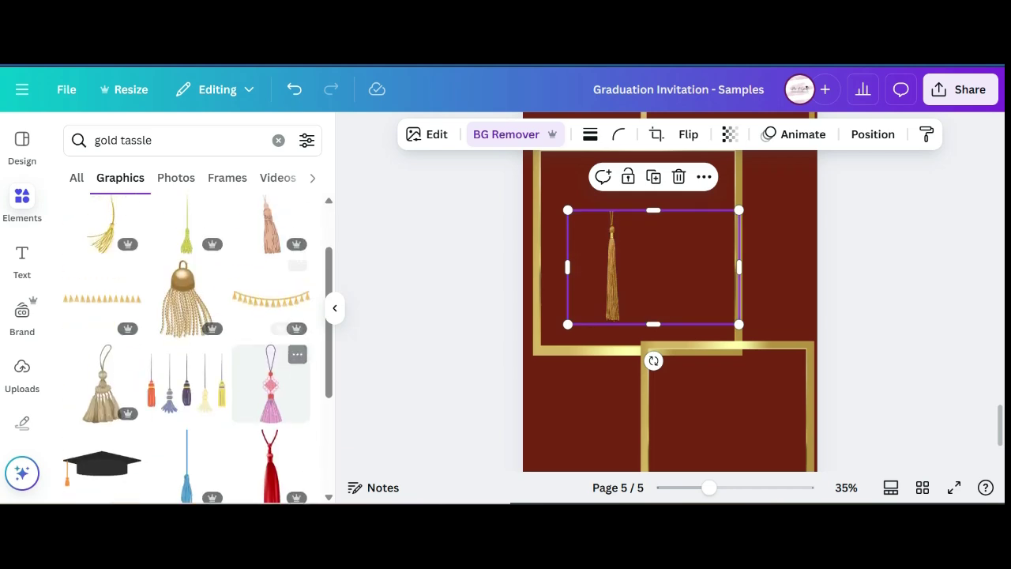
pyautogui.scroll(-2, 273, 301)
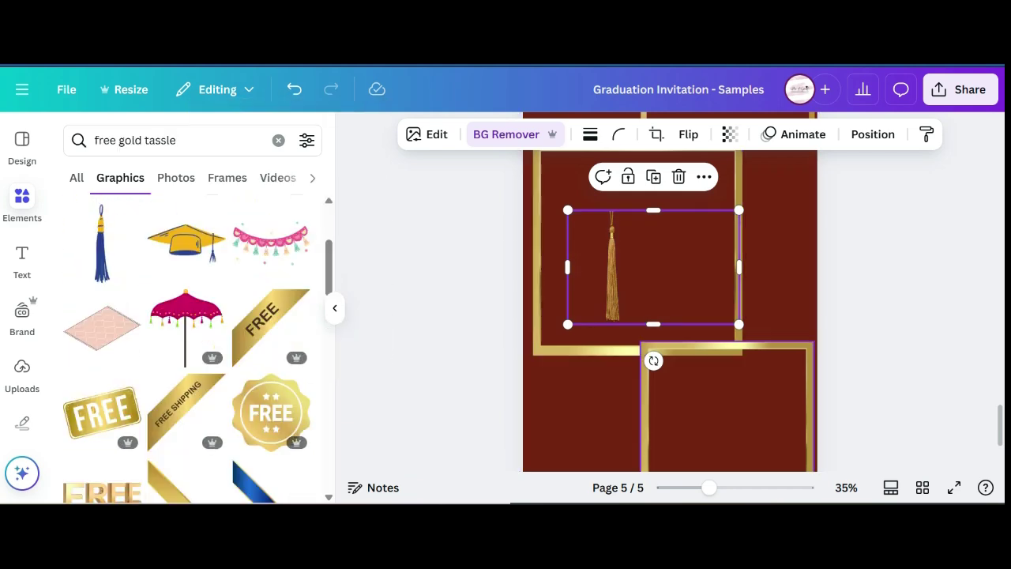
# Shrink the tassel image to about 531 × 354 and place it along the page's left edge, beside the "the CLASS OF 25" heading on page 5.
pyautogui.moveTo(738, 324); pyautogui.dragTo(714, 305)
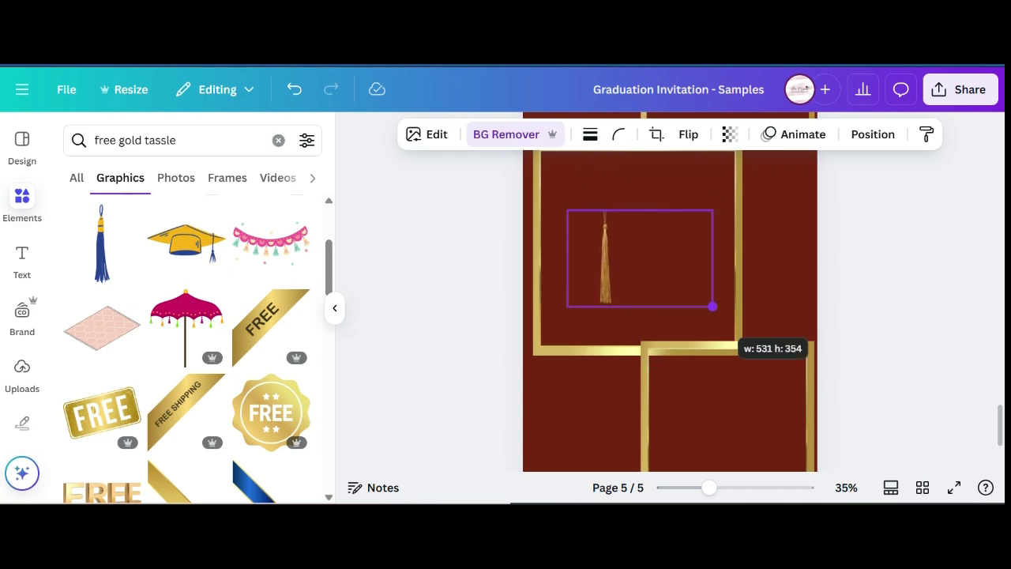
pyautogui.scroll(4, 713, 305)
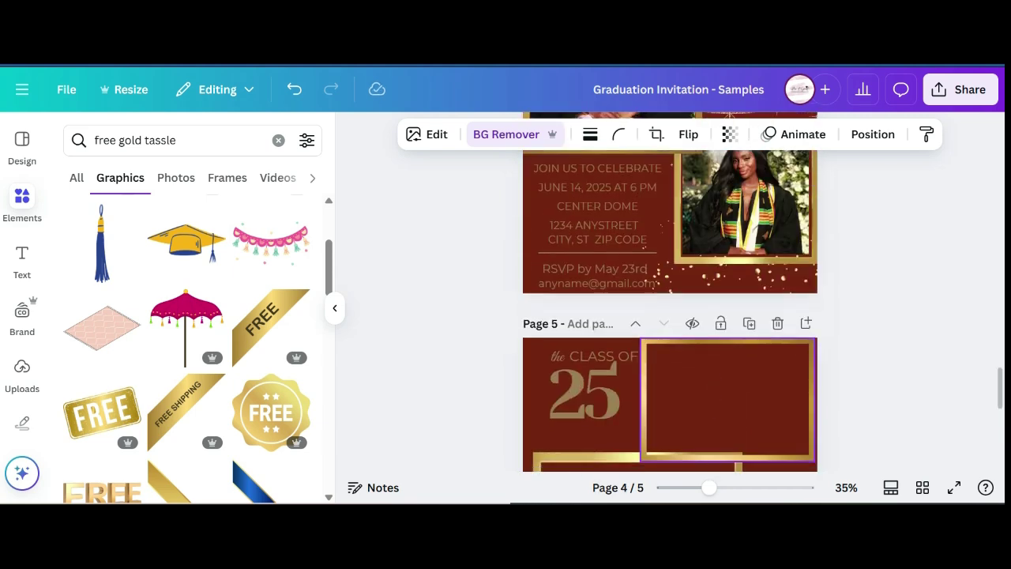
pyautogui.scroll(-2, 670, 316)
pyautogui.moveTo(605, 416); pyautogui.dragTo(535, 232)
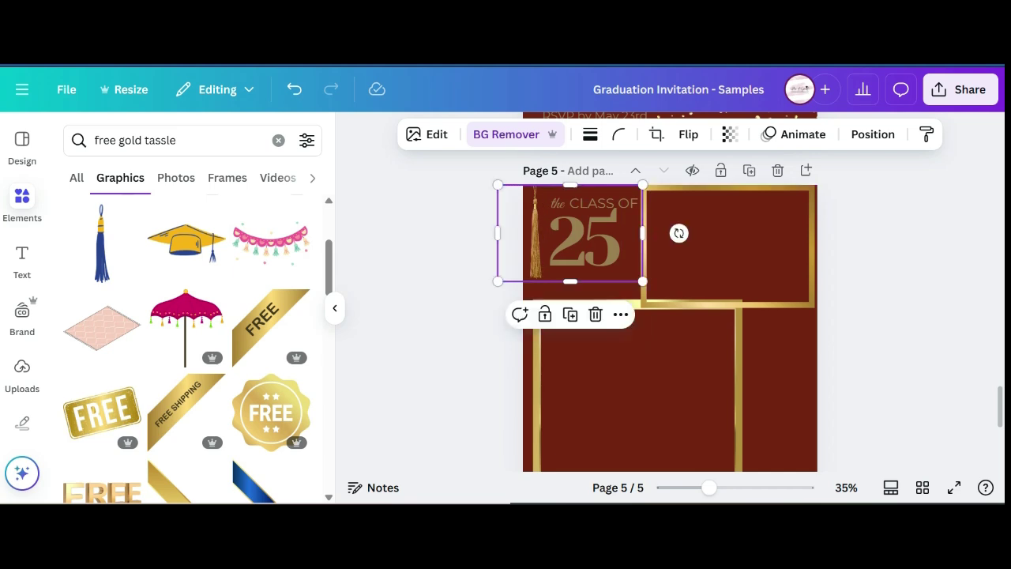
# Add a plain text box to page 5 within the large middle frame area.
pyautogui.click(677, 232)
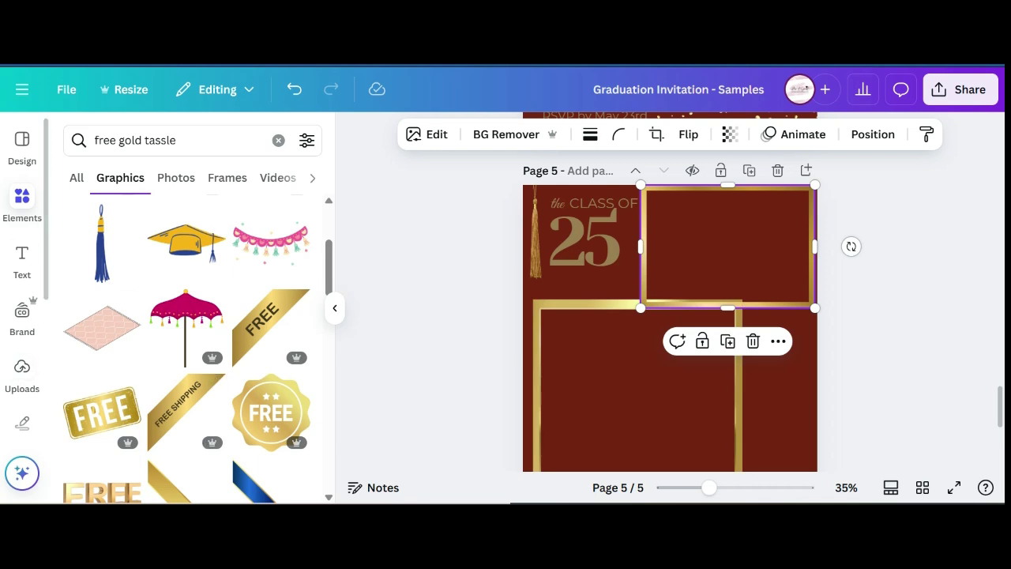
pyautogui.scroll(5, 670, 316)
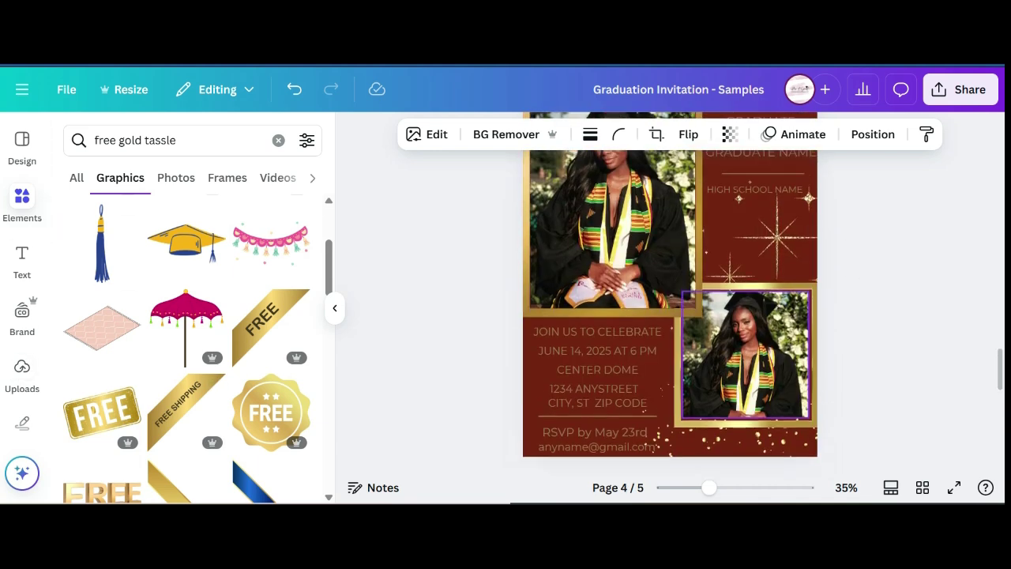
pyautogui.scroll(3, 758, 316)
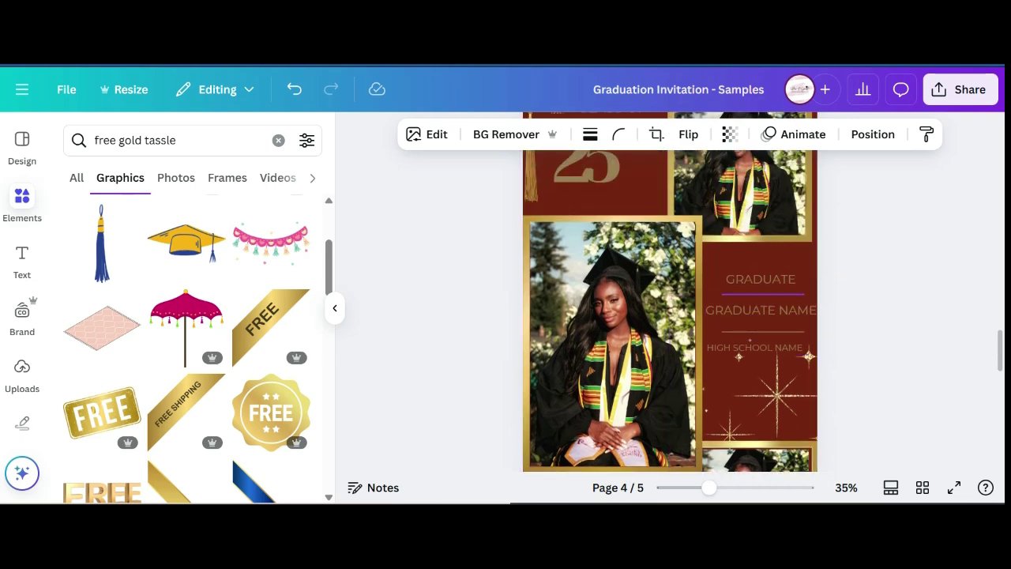
pyautogui.scroll(-6, 670, 316)
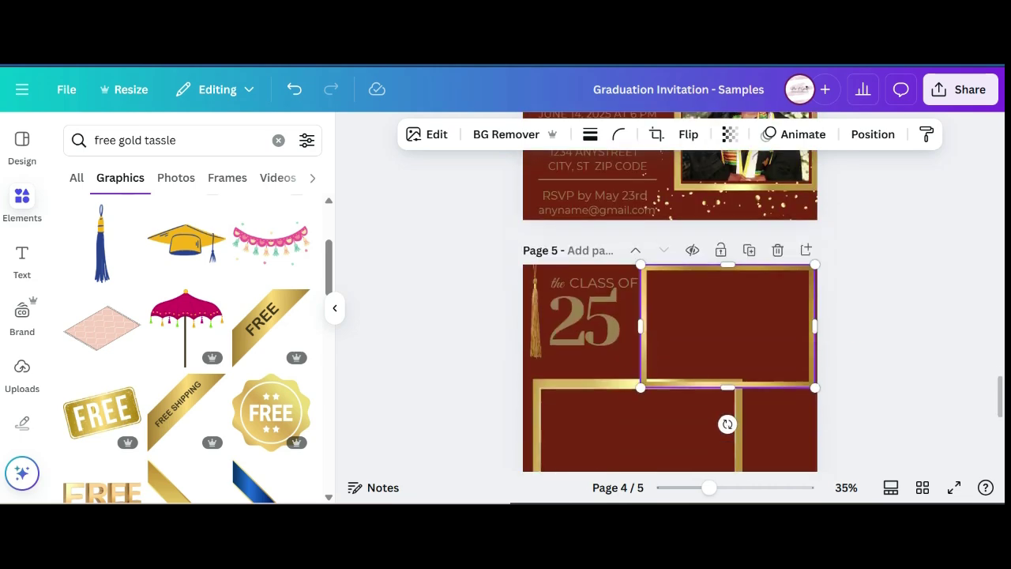
pyautogui.click(638, 327)
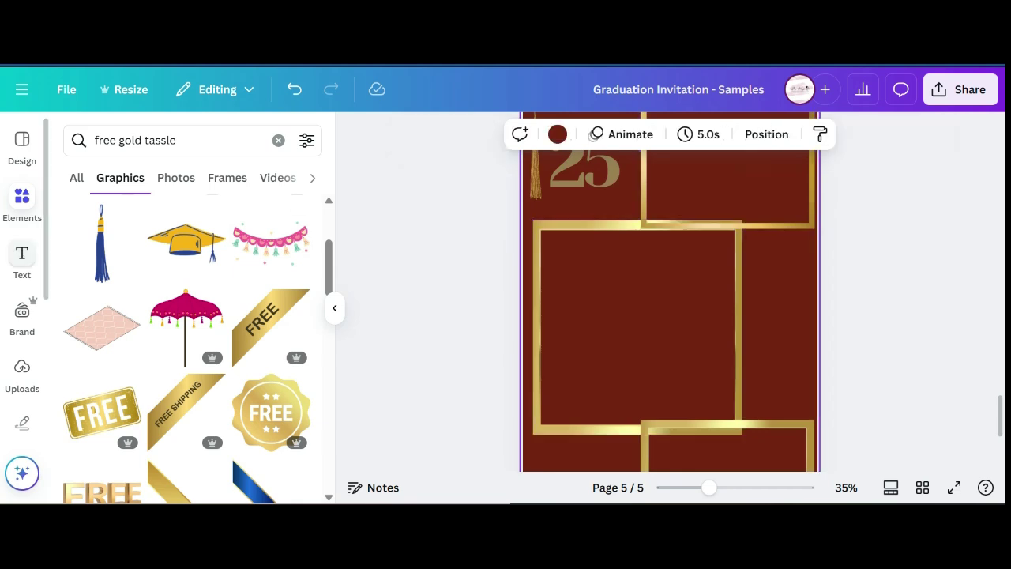
pyautogui.click(22, 258)
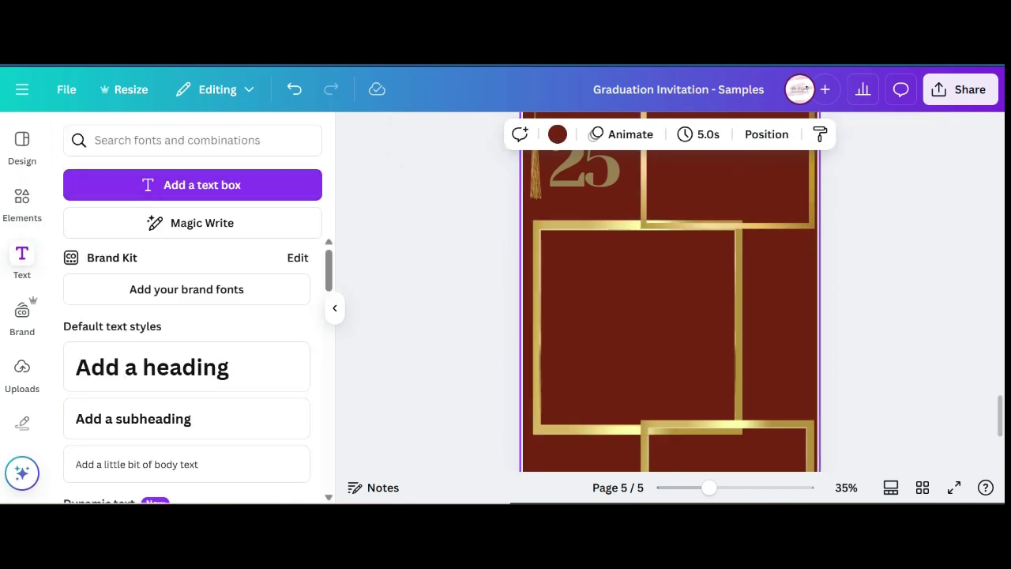
pyautogui.click(192, 185)
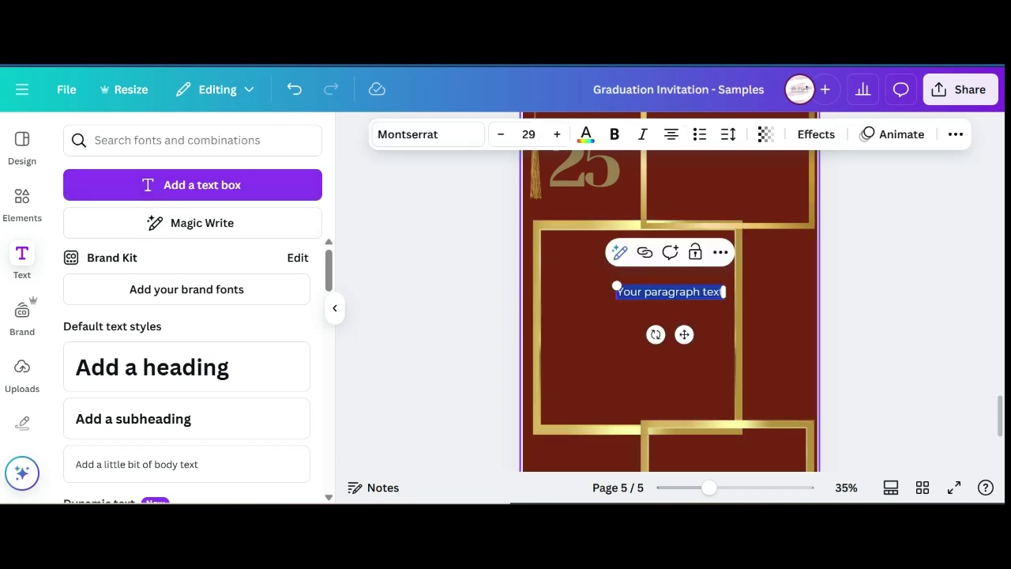
# Examine the font, size and color of the "GRADUATE" and "HIGH SCHOOL NAME" texts and the divider line on page 4.
pyautogui.scroll(6, 670, 291)
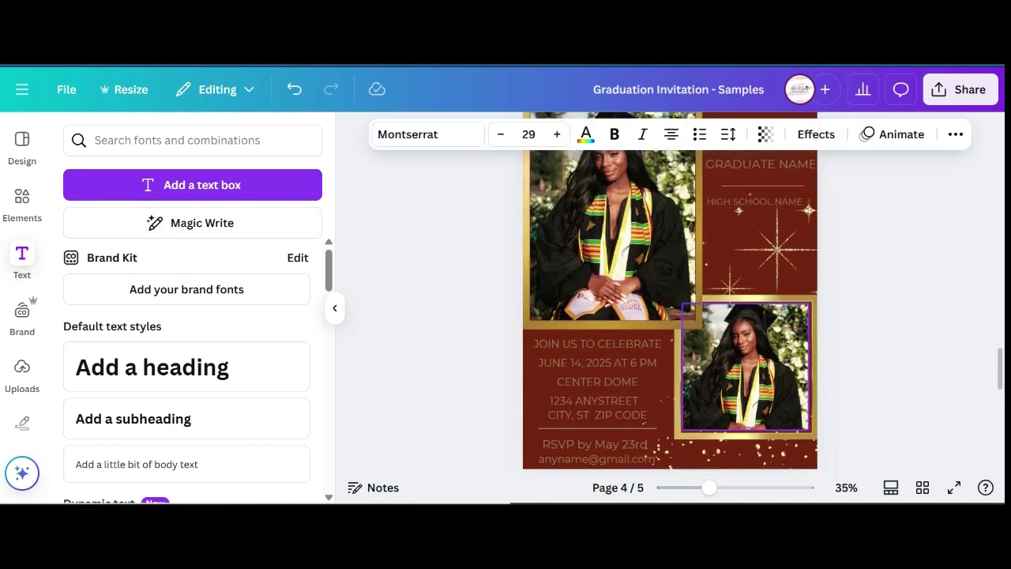
pyautogui.scroll(1, 670, 310)
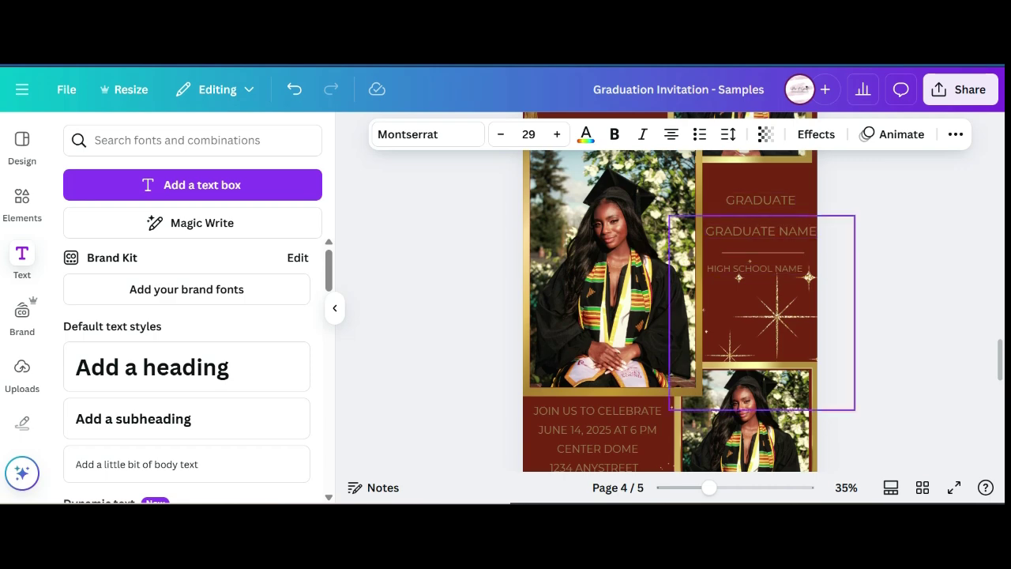
pyautogui.click(765, 316)
pyautogui.click(761, 201)
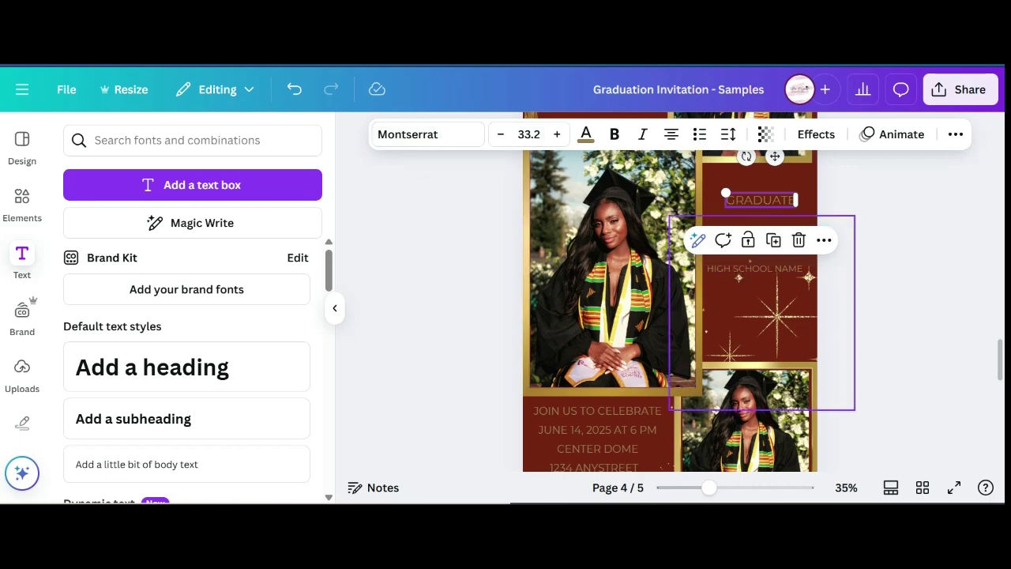
pyautogui.click(754, 269)
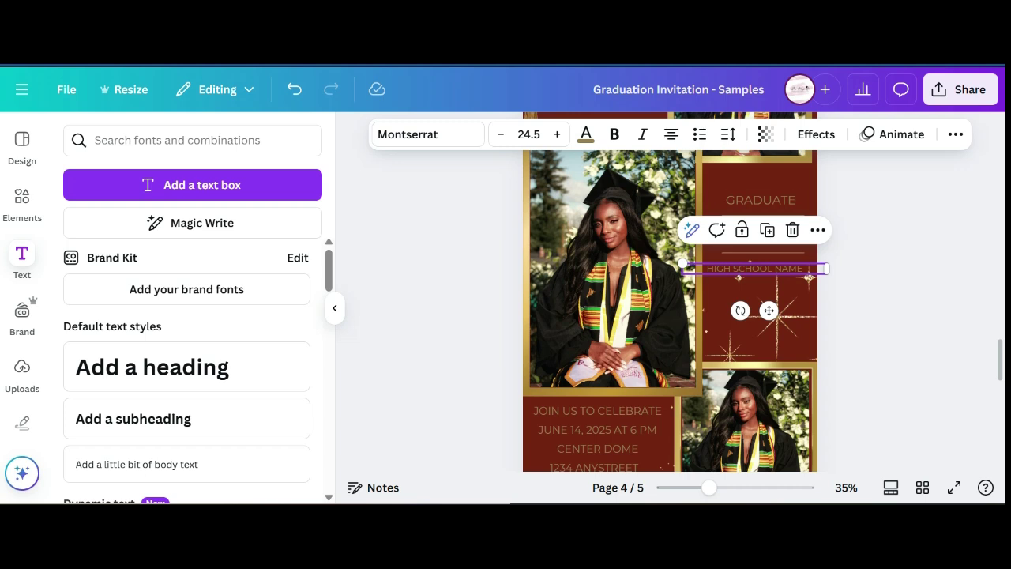
pyautogui.click(760, 200)
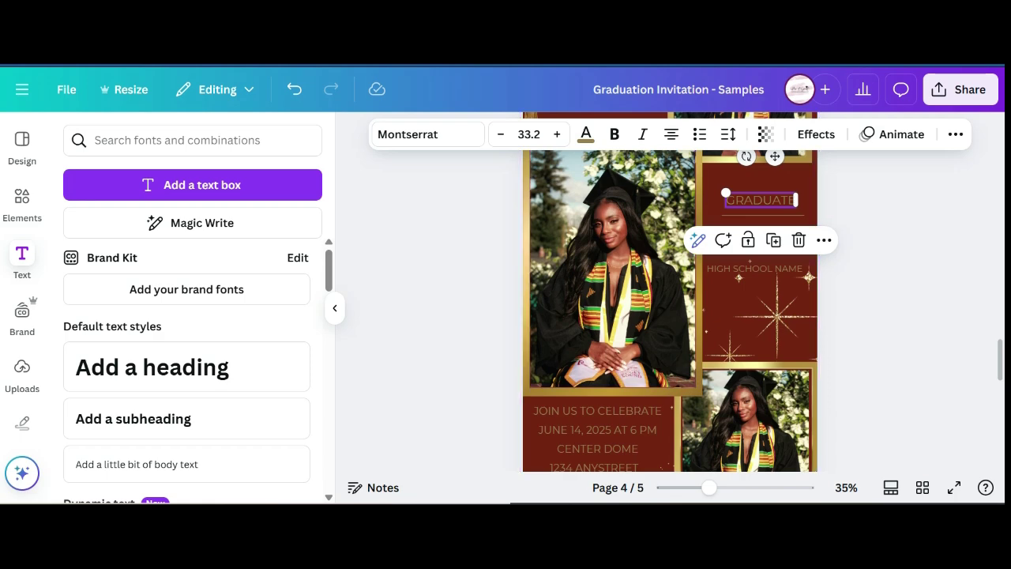
pyautogui.click(858, 260)
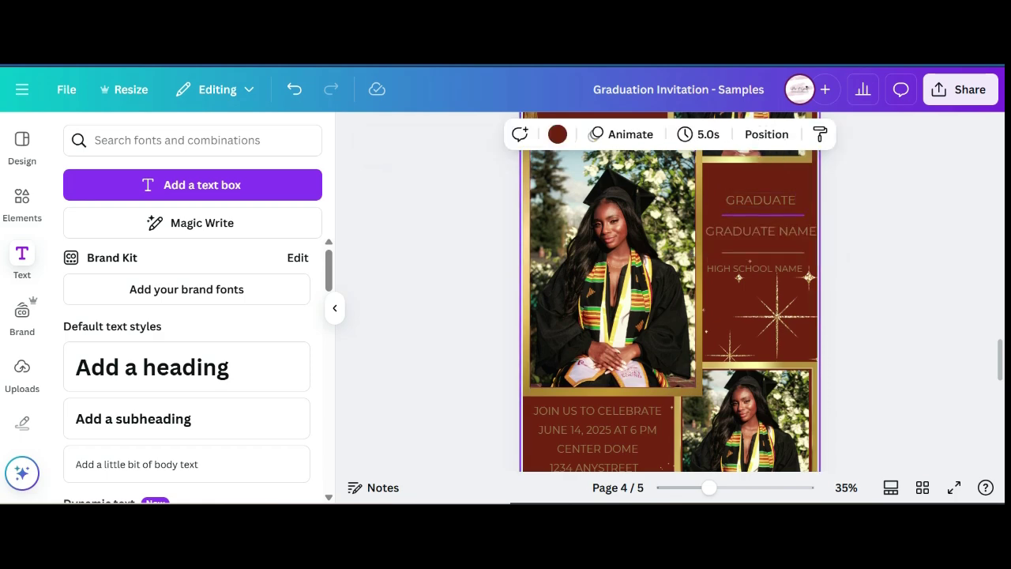
pyautogui.press('l')
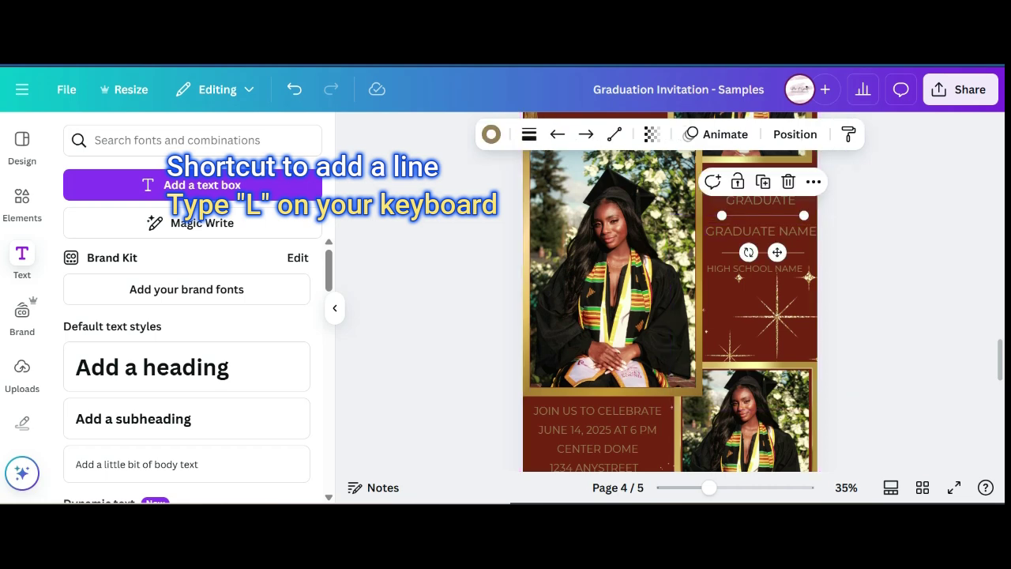
pyautogui.click(177, 140)
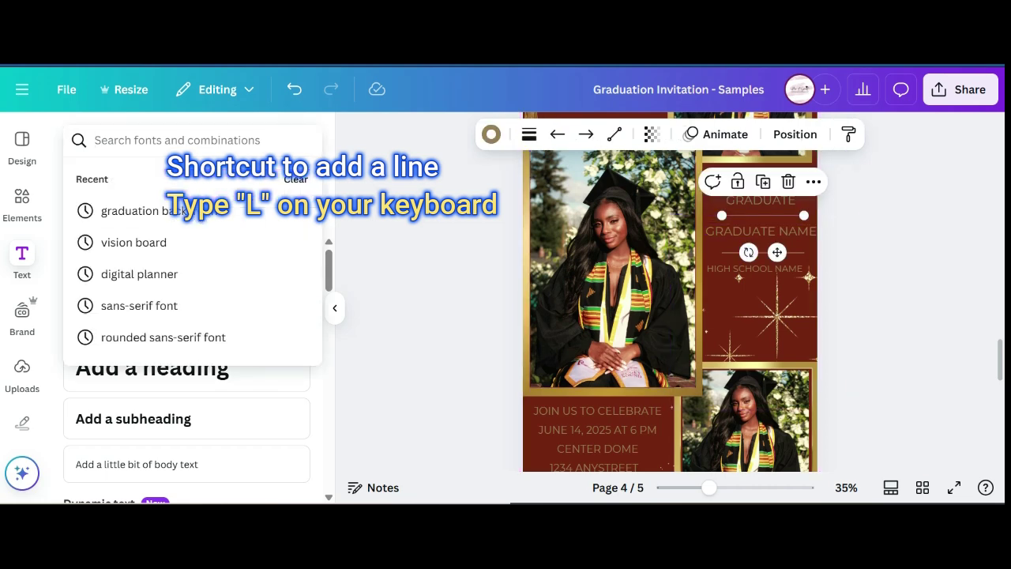
# Add a line to page 5 and place it directly below the "Graduate" text.
pyautogui.scroll(-5, 670, 311)
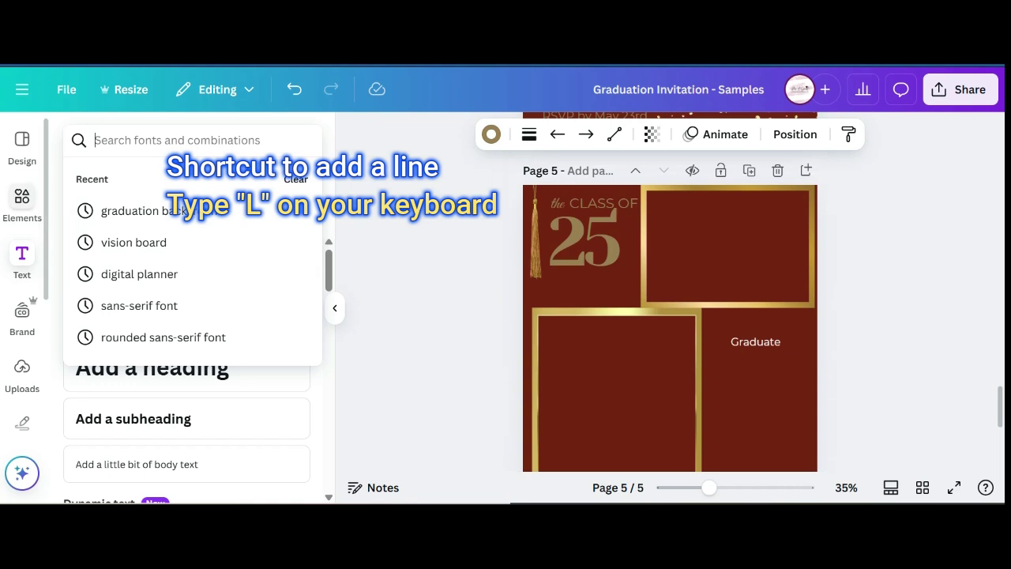
pyautogui.click(22, 204)
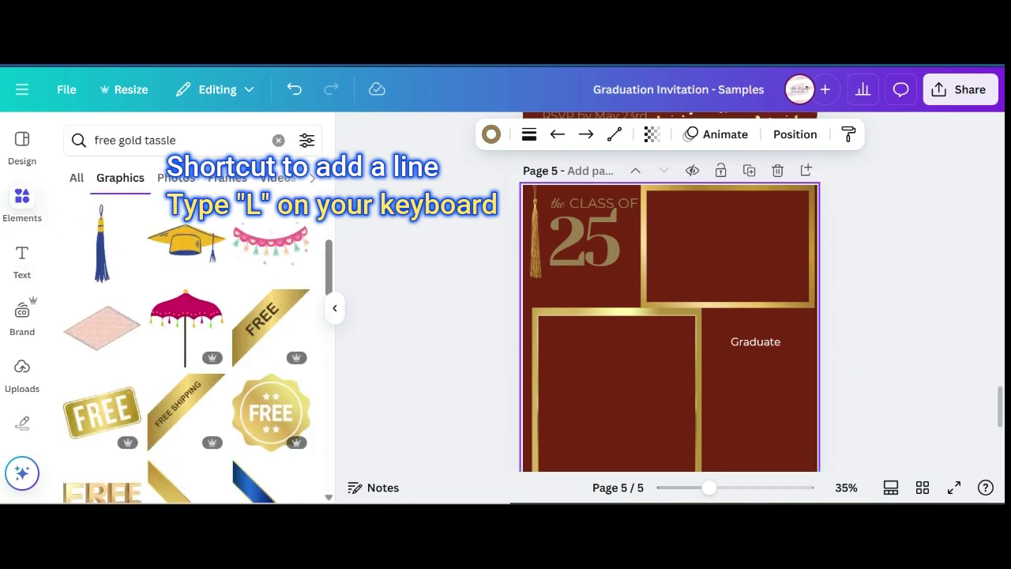
pyautogui.click(758, 403)
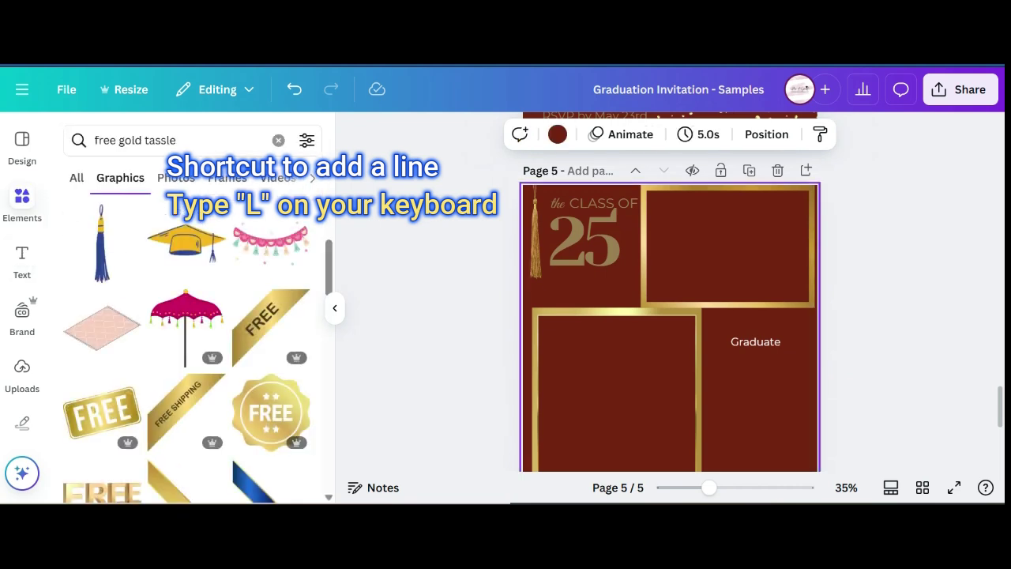
pyautogui.press('l')
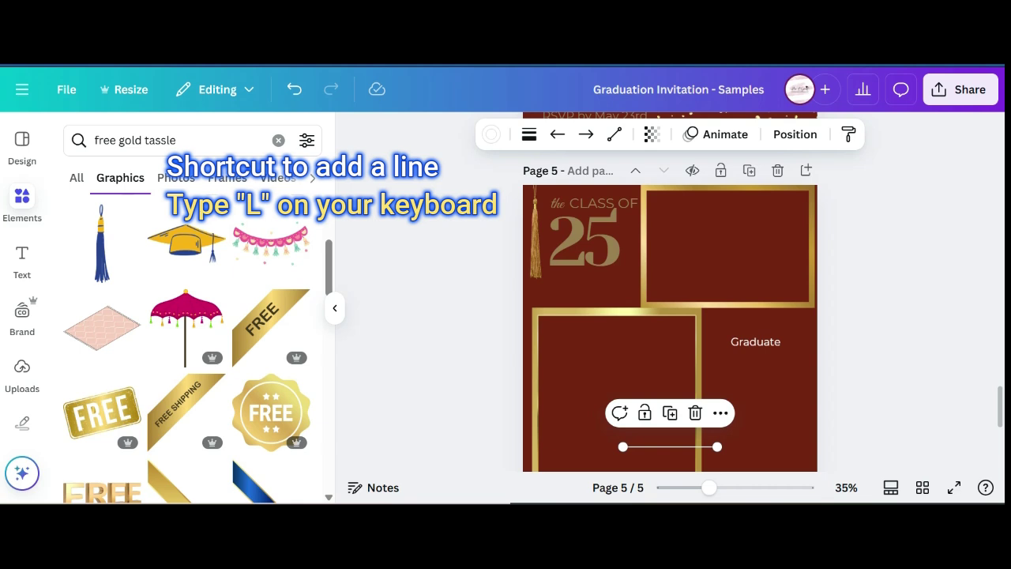
pyautogui.moveTo(670, 446); pyautogui.dragTo(756, 368)
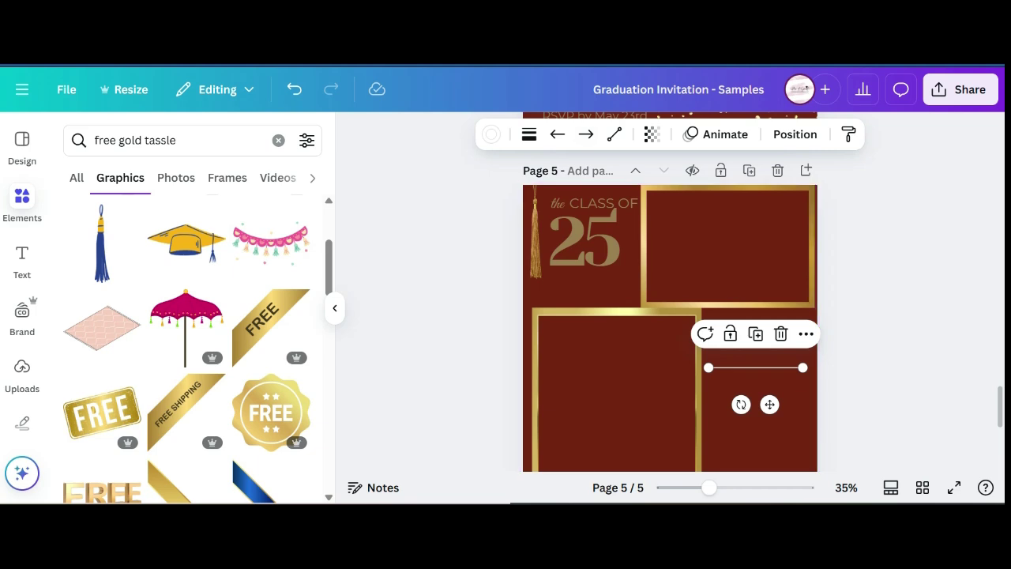
# Color the line below "Graduate" gold #99804F by sampling the number 25 in the heading.
pyautogui.click(490, 134)
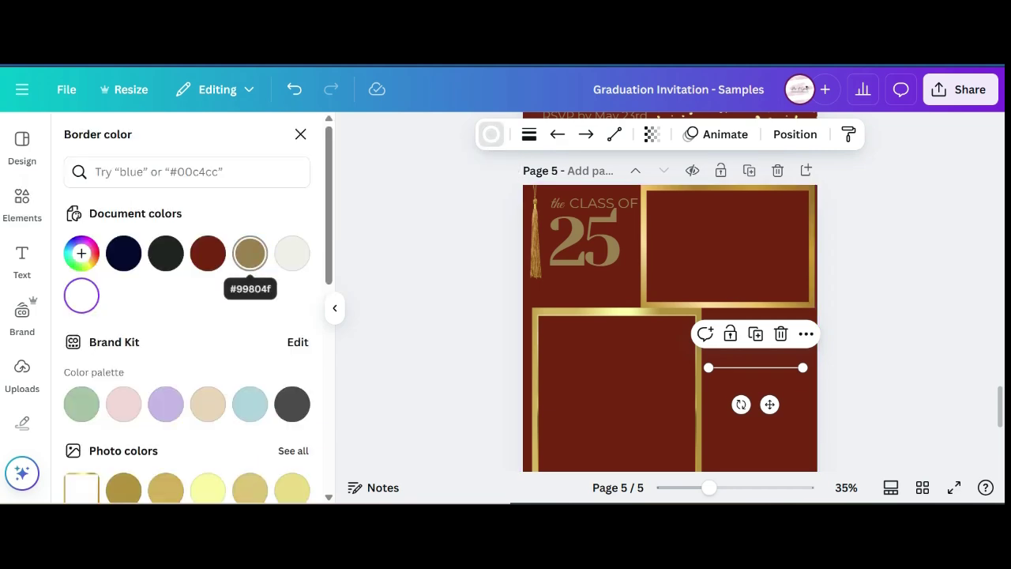
pyautogui.click(82, 252)
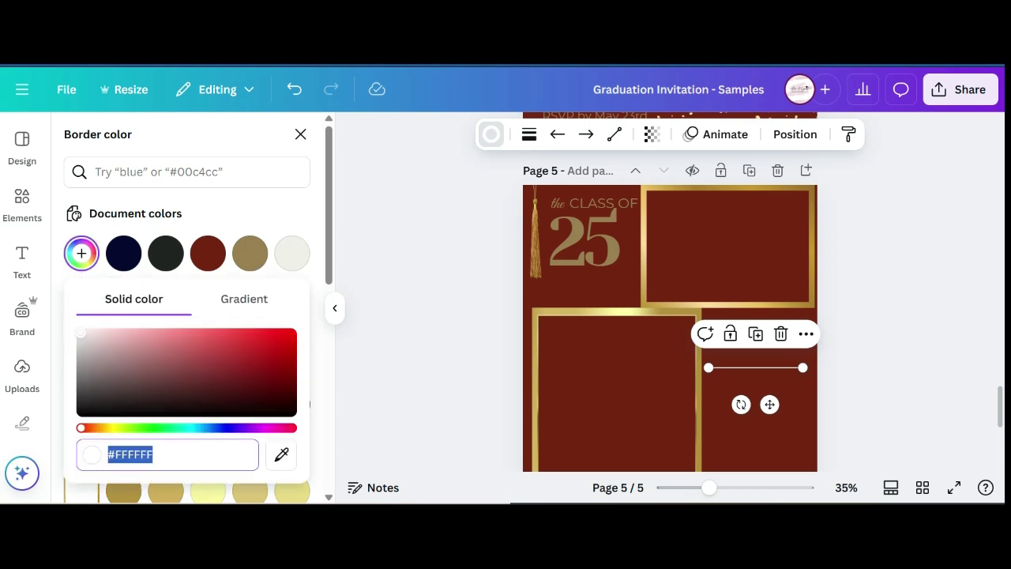
pyautogui.click(282, 454)
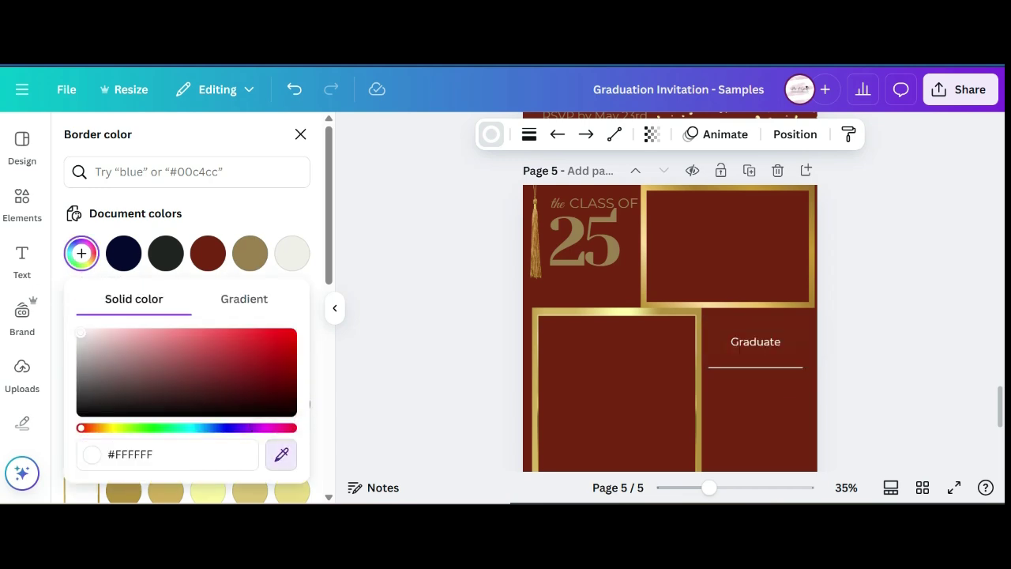
pyautogui.click(609, 244)
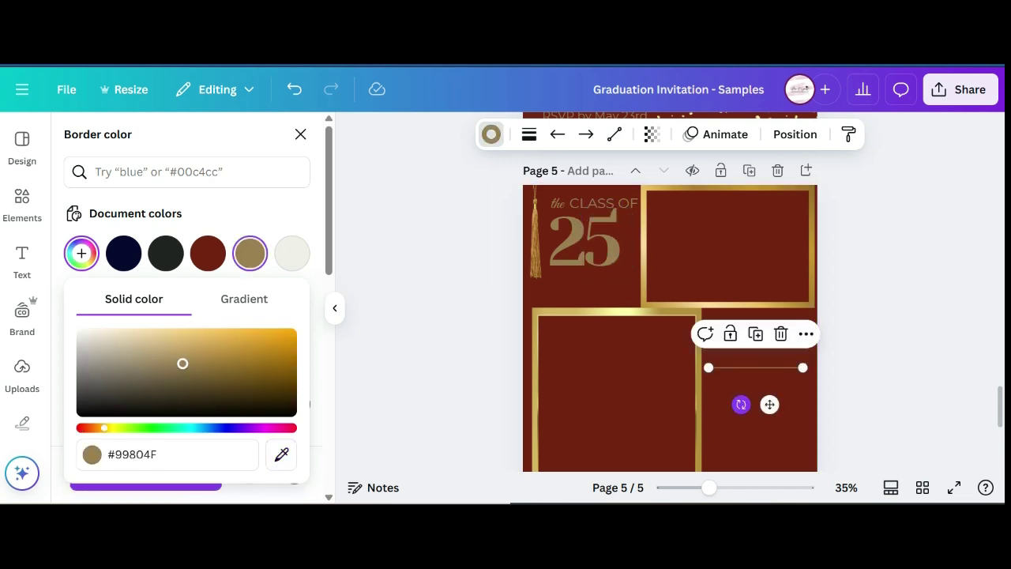
pyautogui.click(749, 433)
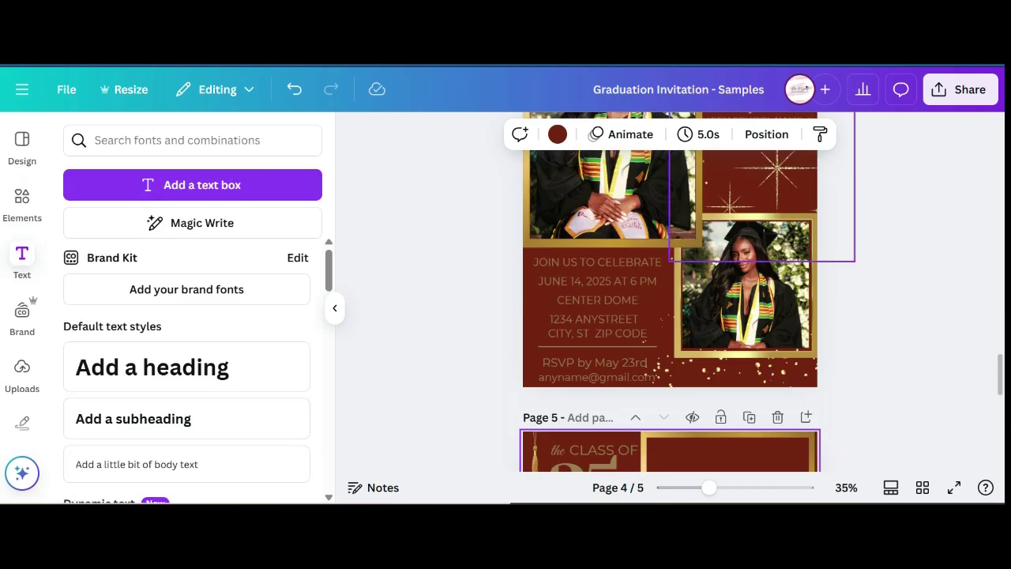
pyautogui.scroll(-3, 670, 316)
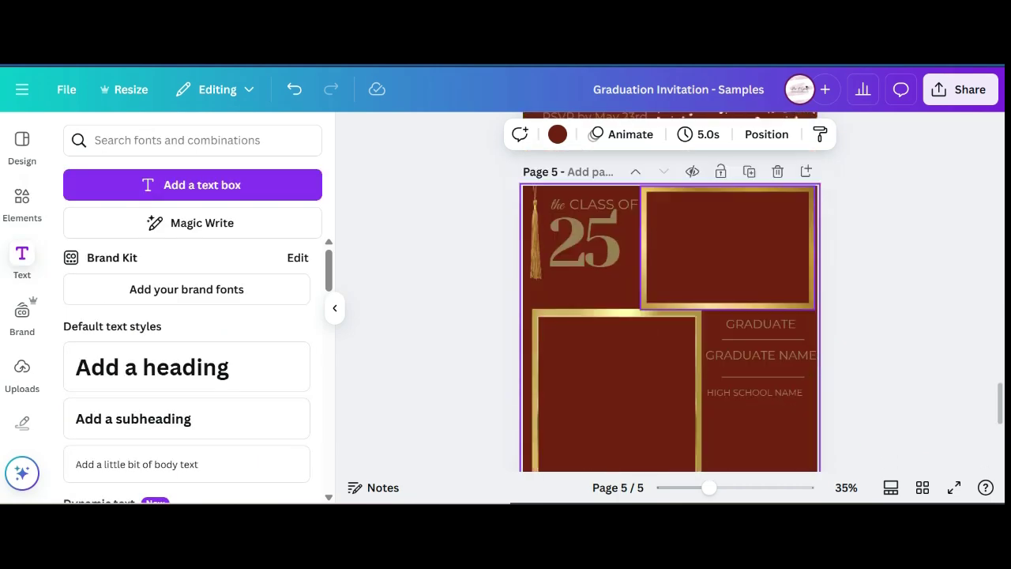
pyautogui.scroll(-2, 758, 312)
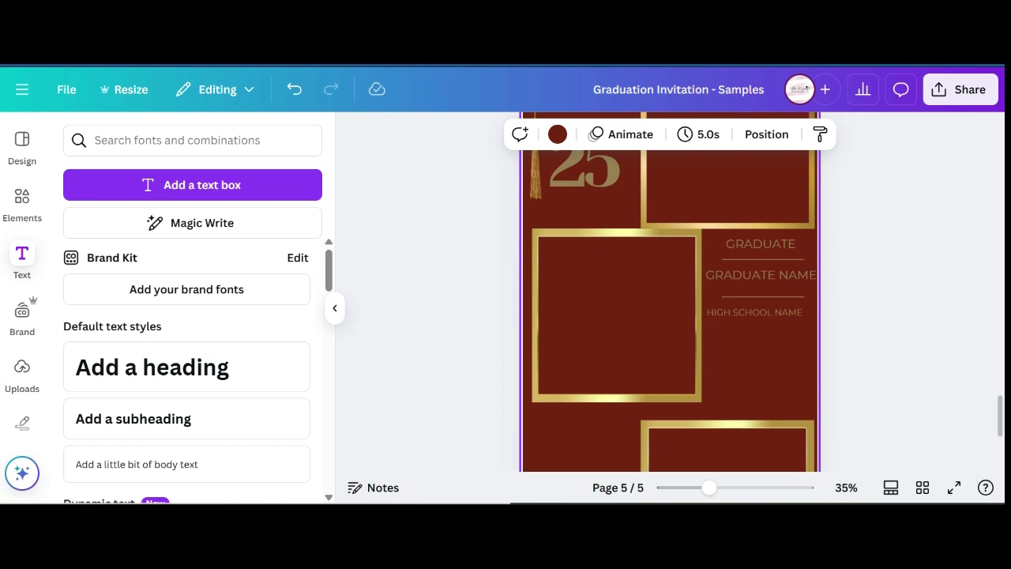
pyautogui.scroll(5, 600, 178)
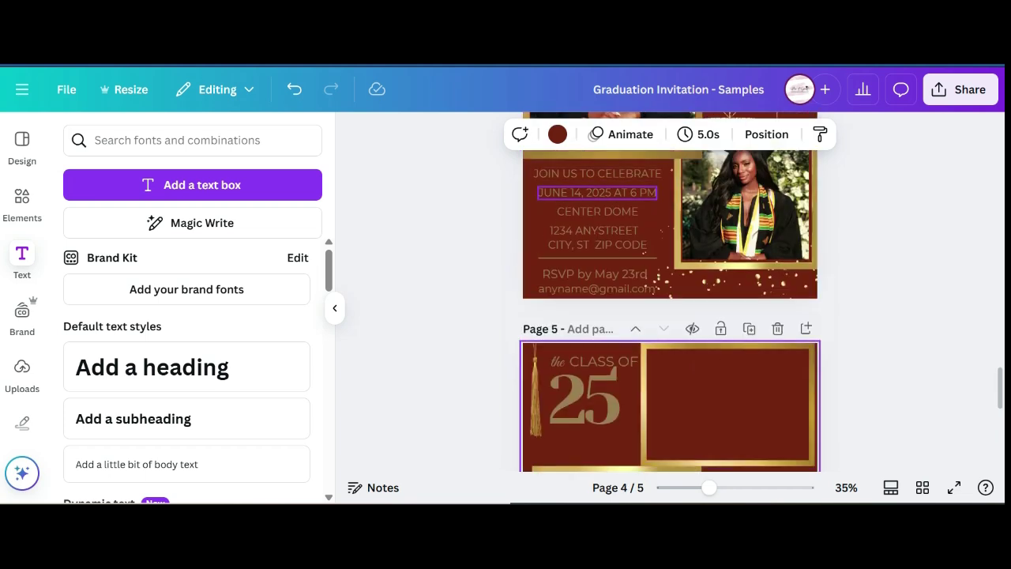
# Copy the event details, divider line and RSVP text from page 4 to page 5, beside the lower gold frame.
pyautogui.click(598, 173)
pyautogui.keyDown('shift'); pyautogui.click(598, 192); pyautogui.keyUp('shift')
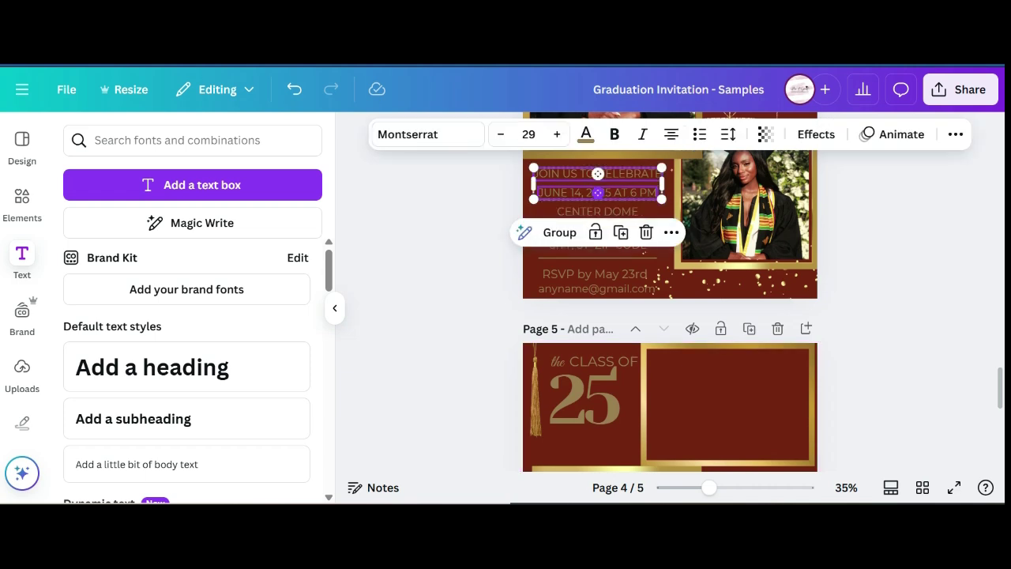
pyautogui.keyDown('shift'); pyautogui.click(598, 212); pyautogui.keyUp('shift')
pyautogui.keyDown('shift'); pyautogui.click(594, 231); pyautogui.keyUp('shift')
pyautogui.keyDown('shift'); pyautogui.click(598, 245); pyautogui.keyUp('shift')
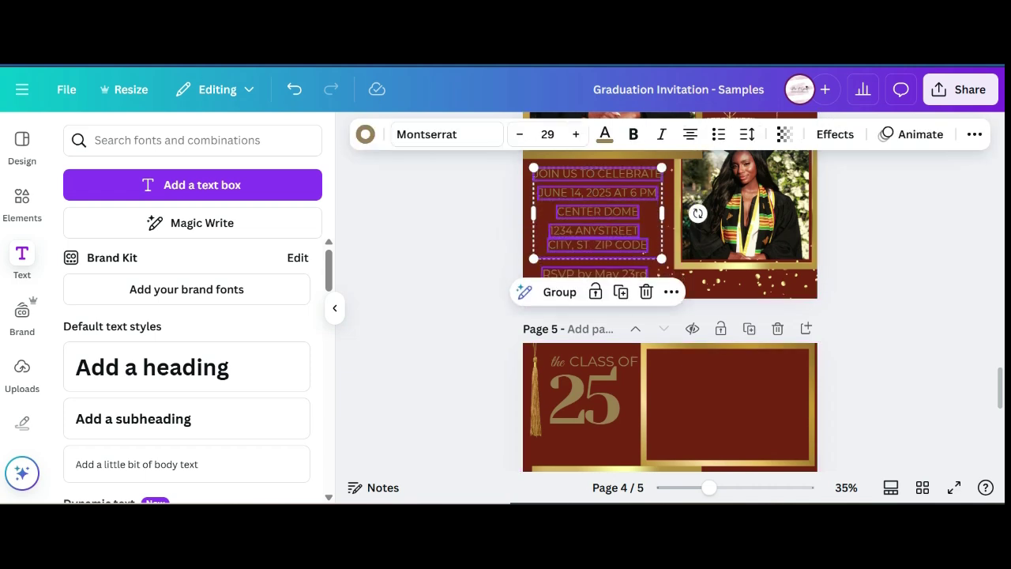
pyautogui.keyDown('shift'); pyautogui.click(594, 274); pyautogui.keyUp('shift')
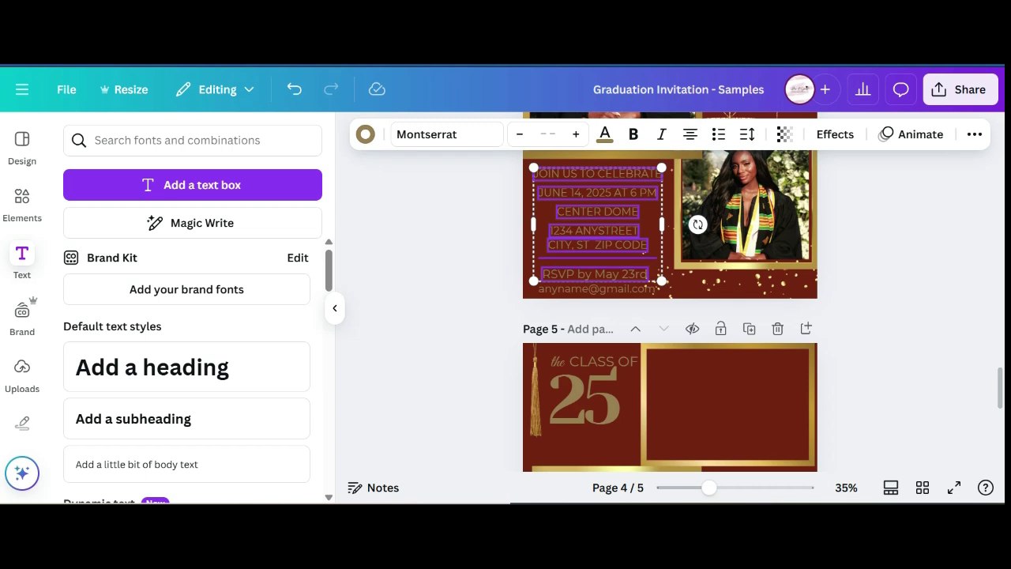
pyautogui.keyDown('shift'); pyautogui.click(596, 289); pyautogui.keyUp('shift')
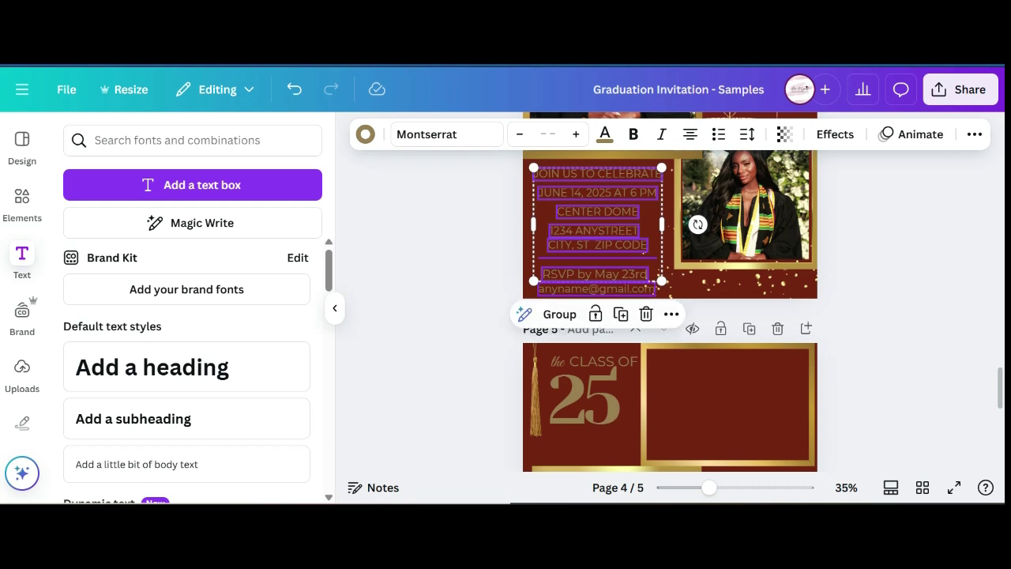
pyautogui.keyDown('shift'); pyautogui.click(596, 289); pyautogui.keyUp('shift')
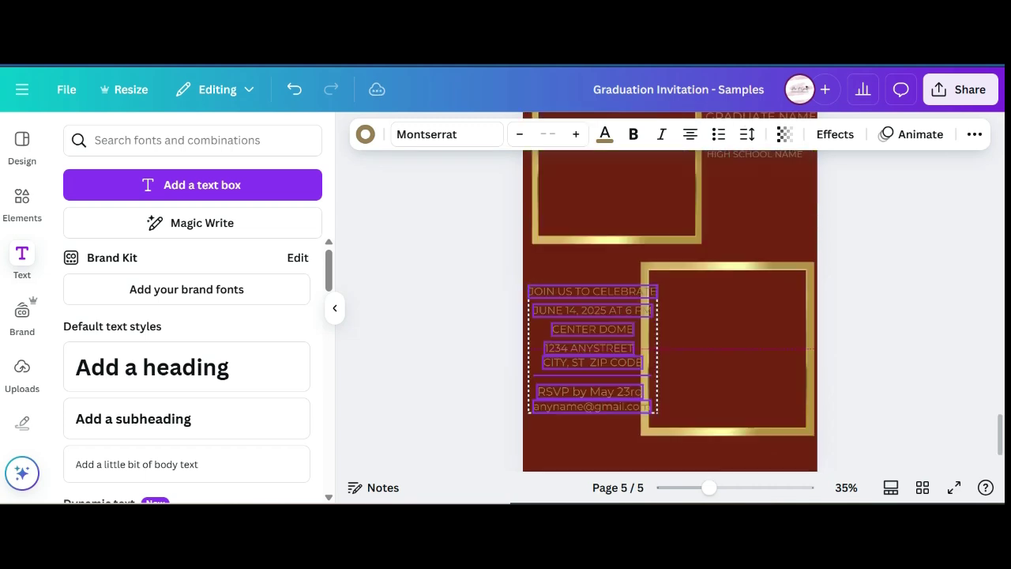
pyautogui.moveTo(594, 348)
pyautogui.mouseDown()
pyautogui.moveTo(610, 367)
pyautogui.moveTo(589, 331)
pyautogui.moveTo(598, 381)
pyautogui.moveTo(588, 366)
pyautogui.mouseUp()
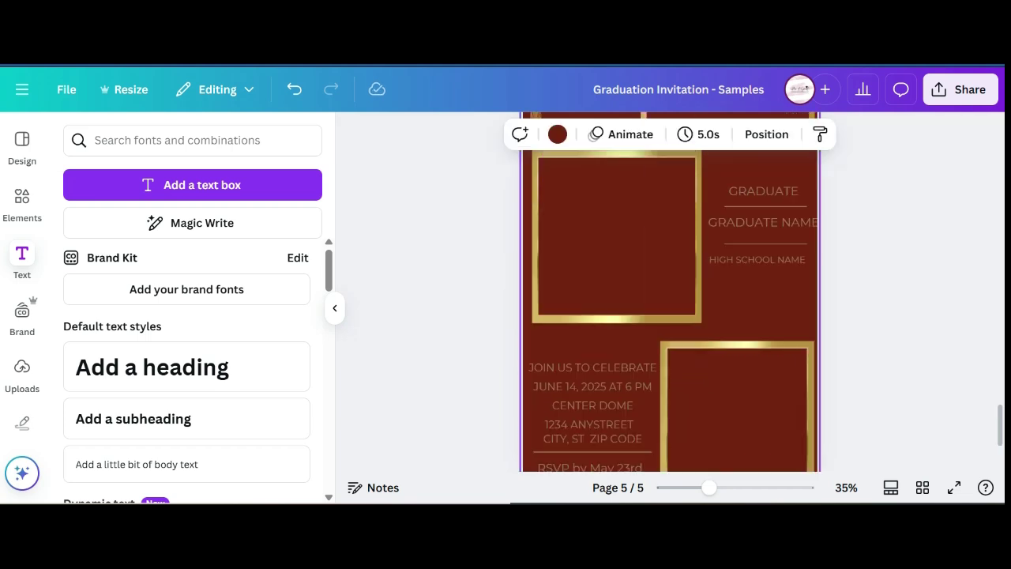
pyautogui.scroll(-1, 670, 316)
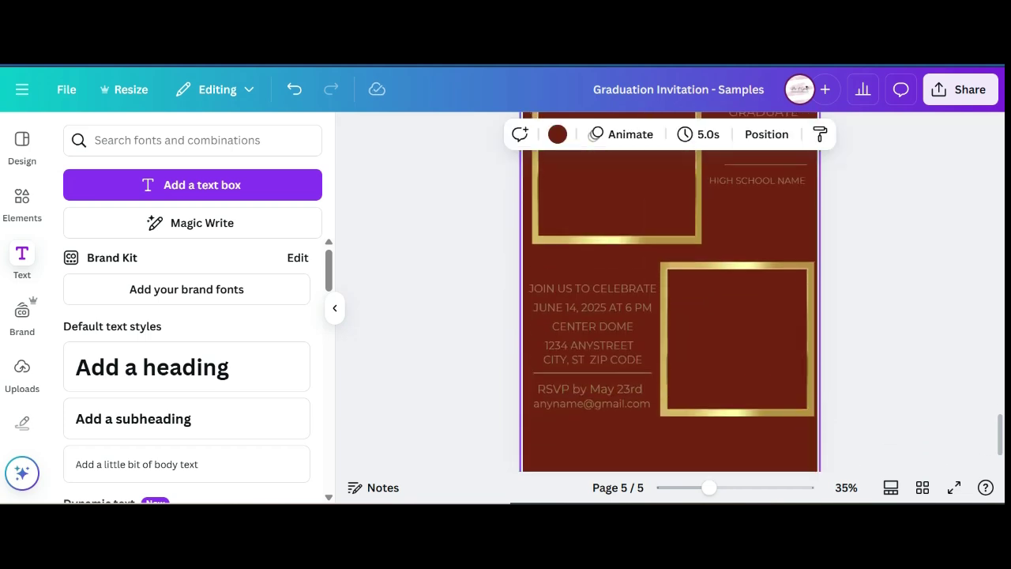
# Search the elements for "photo frame" and look through the frame results for a suitable photo placeholder.
pyautogui.scroll(3, 670, 316)
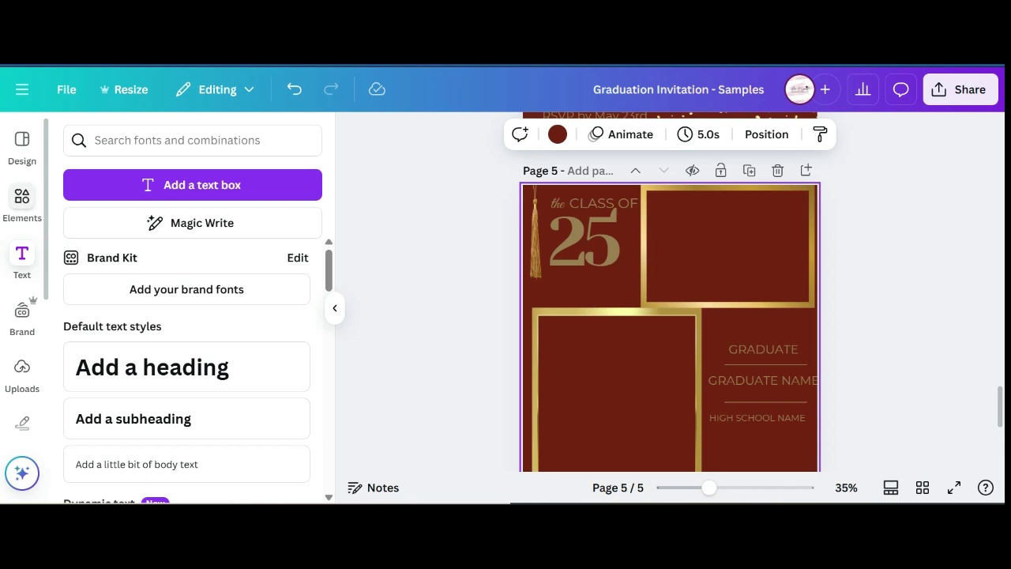
pyautogui.click(22, 201)
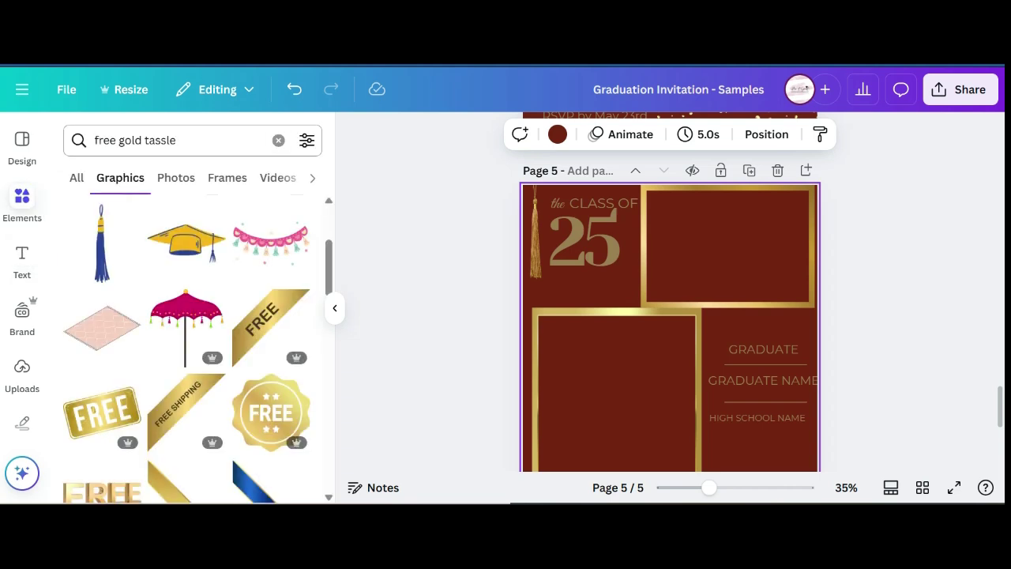
pyautogui.click(278, 140)
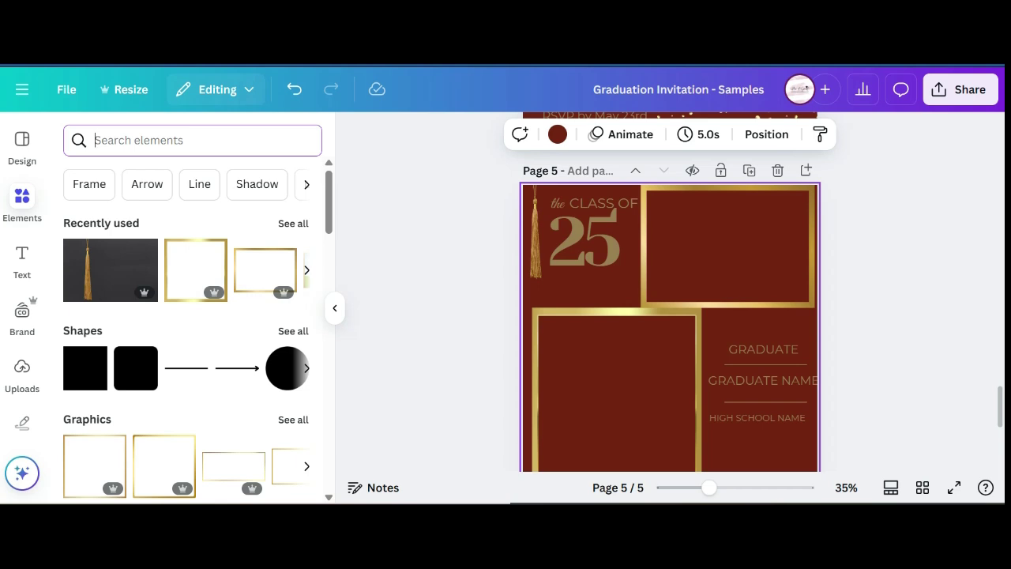
pyautogui.write('photo f')
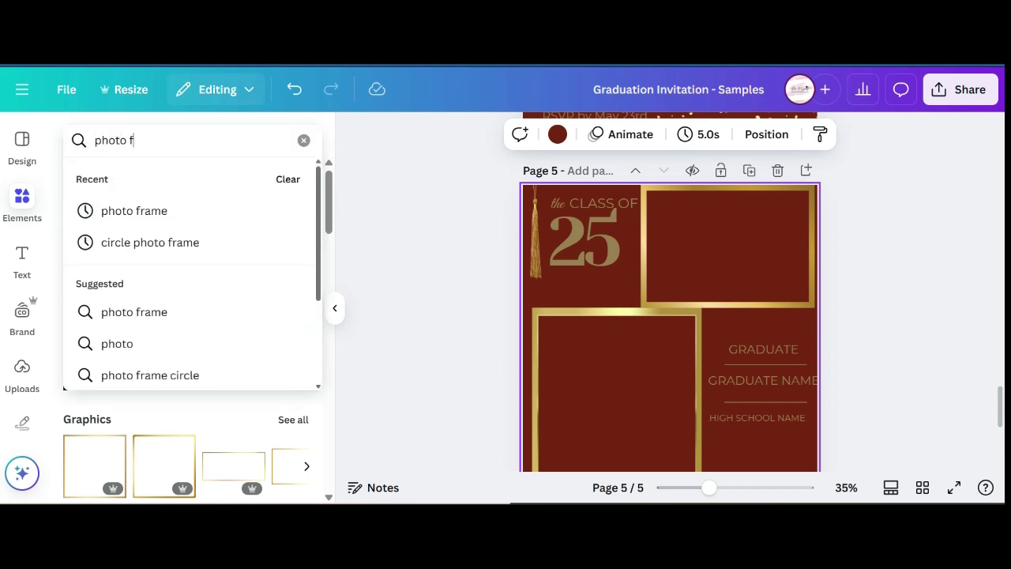
pyautogui.press('BackSpace')
pyautogui.write('f')
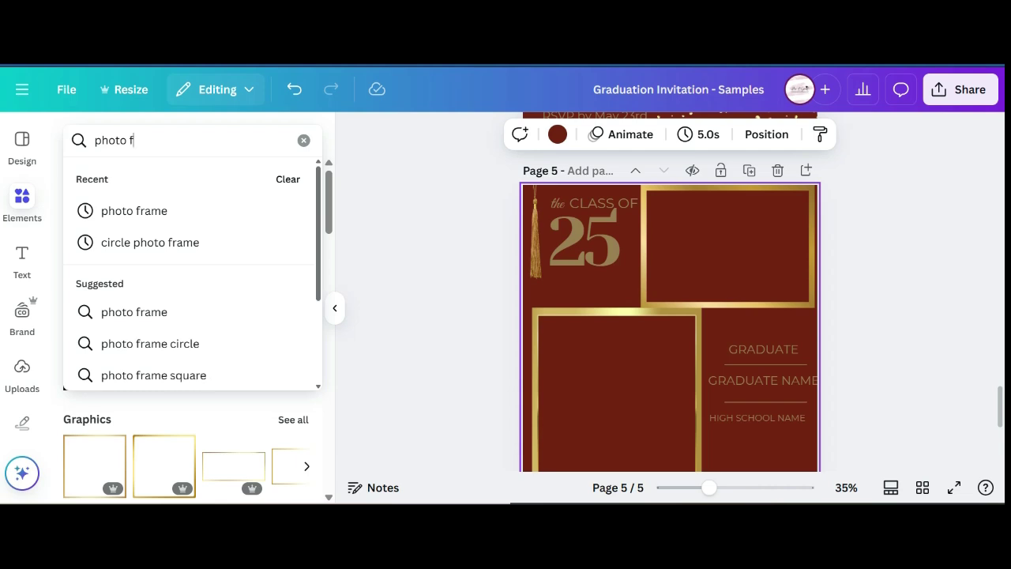
pyautogui.press('Return')
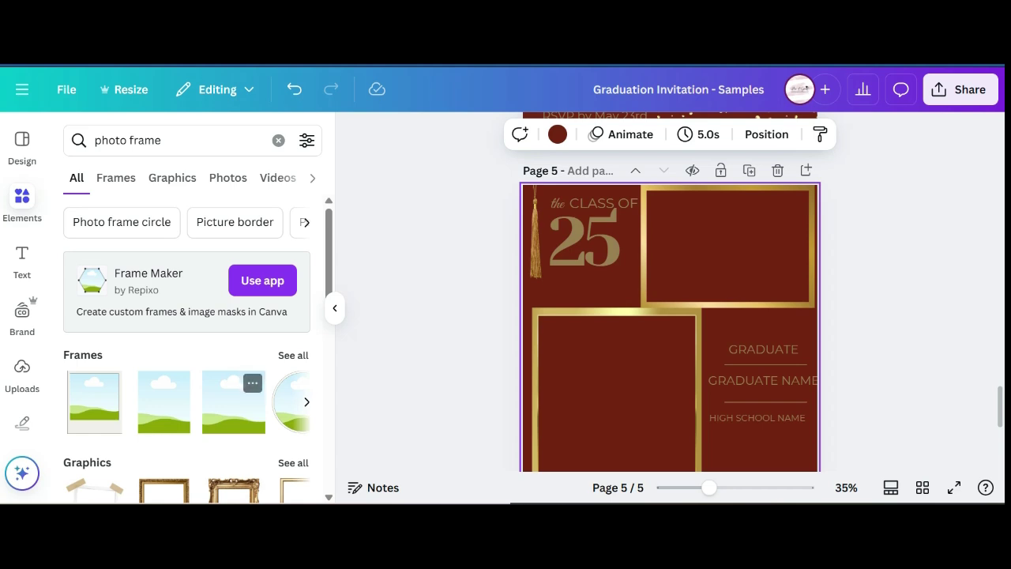
pyautogui.click(307, 402)
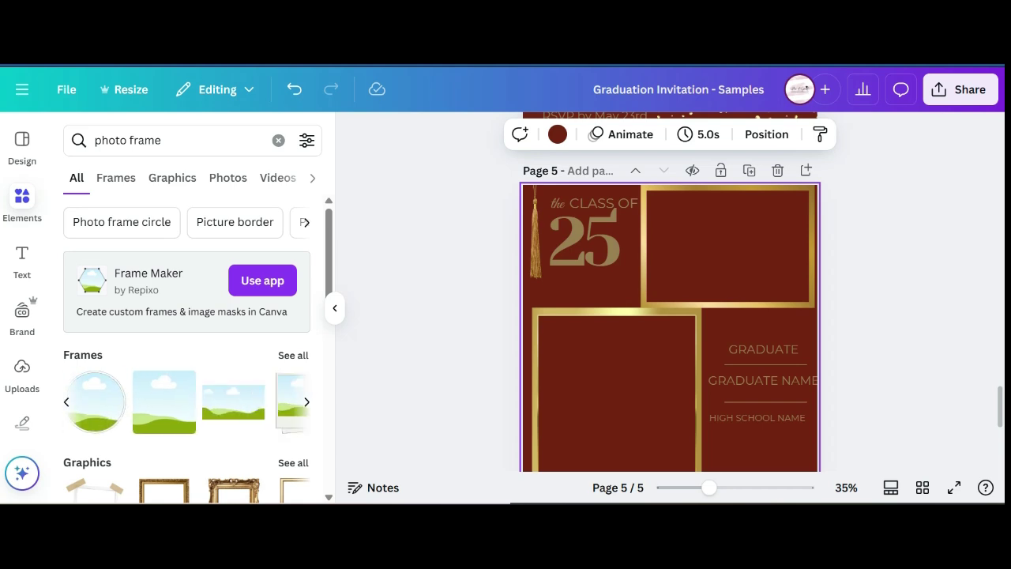
pyautogui.click(307, 402)
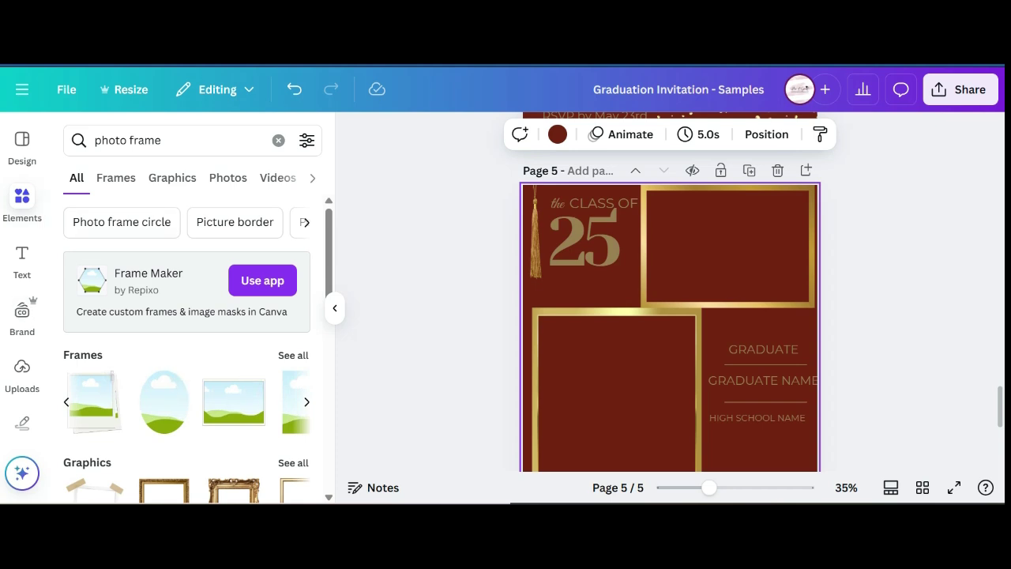
pyautogui.click(278, 140)
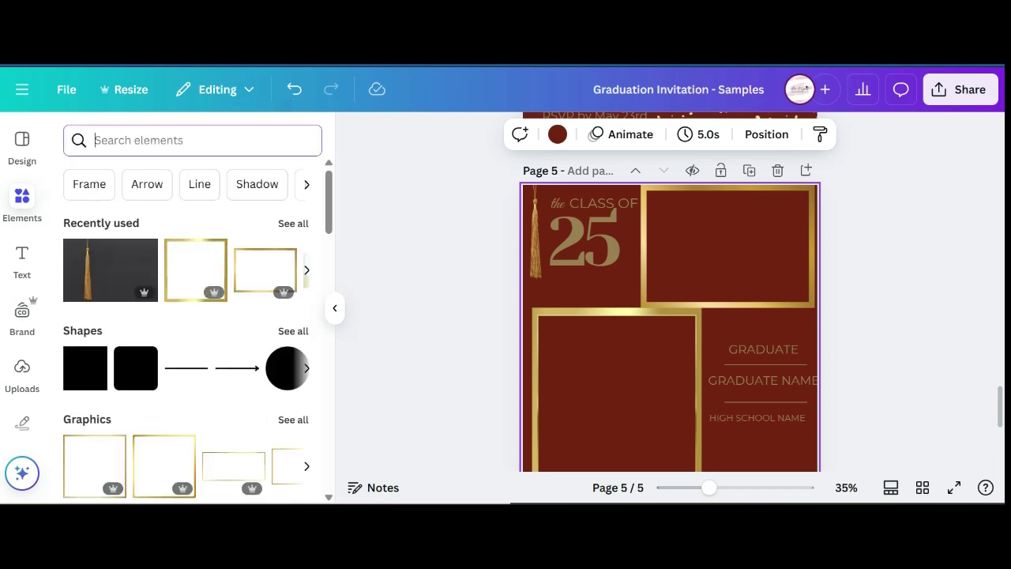
# Add the recently used square photo placeholder to page 5 inside the large middle gold frame.
pyautogui.scroll(-3, 198, 253)
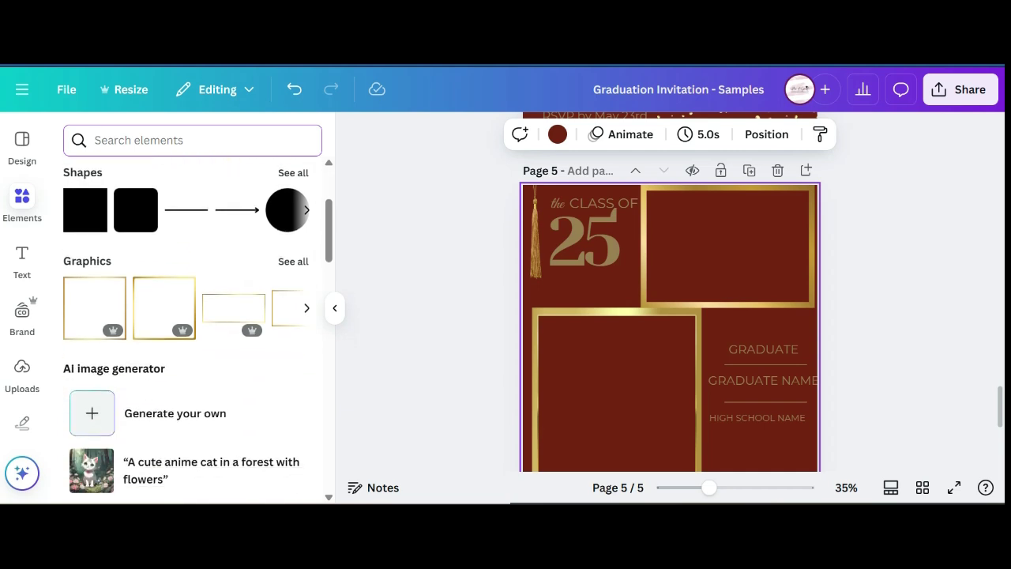
pyautogui.scroll(-2, 198, 316)
pyautogui.scroll(4, 198, 316)
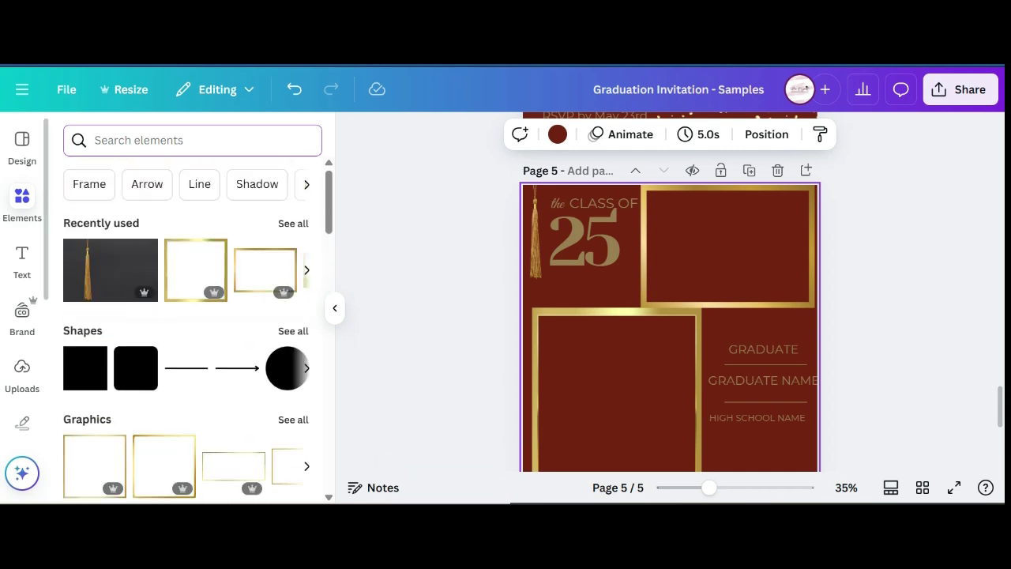
pyautogui.click(294, 223)
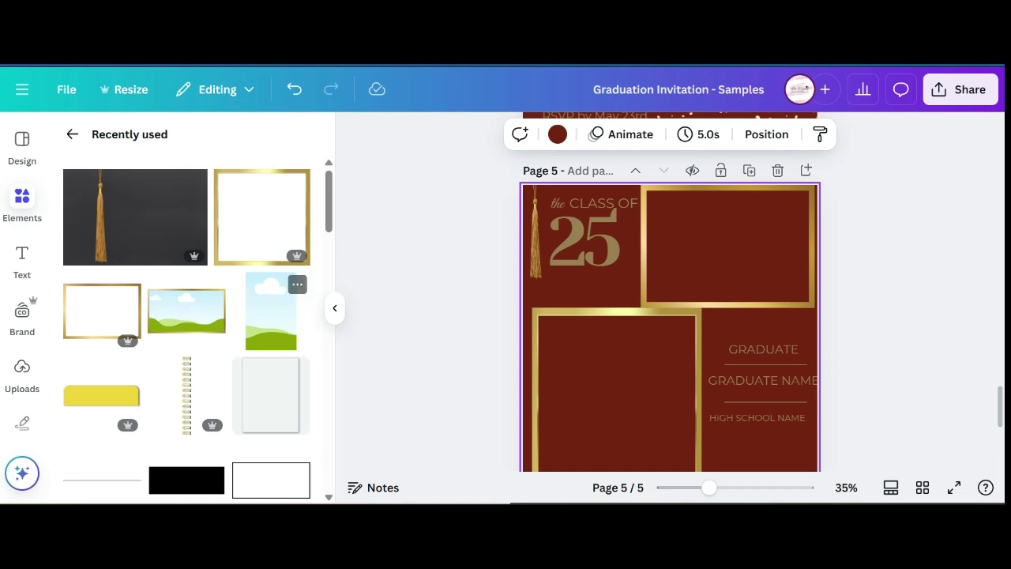
pyautogui.scroll(-5, 268, 316)
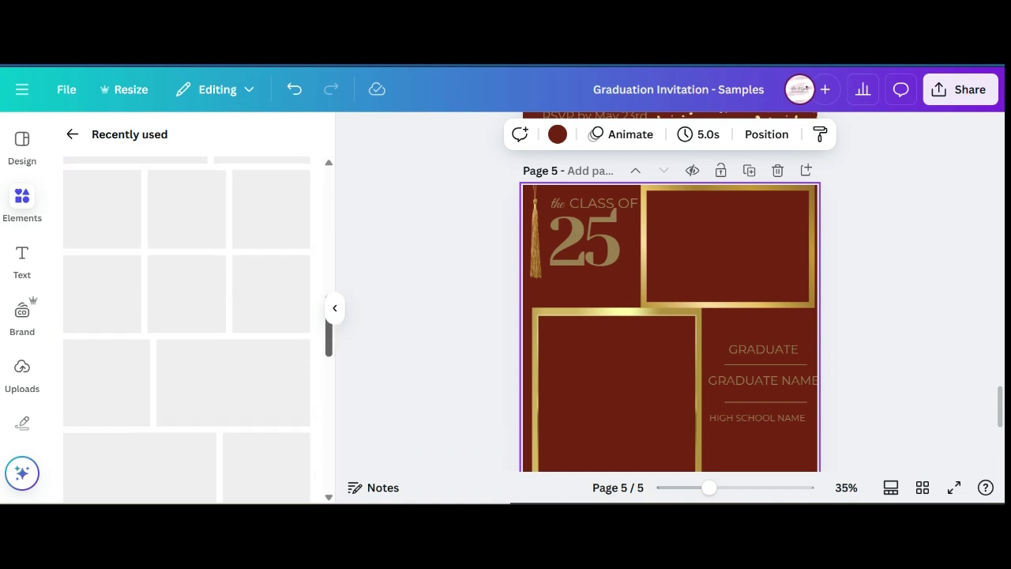
pyautogui.scroll(-5, 186, 332)
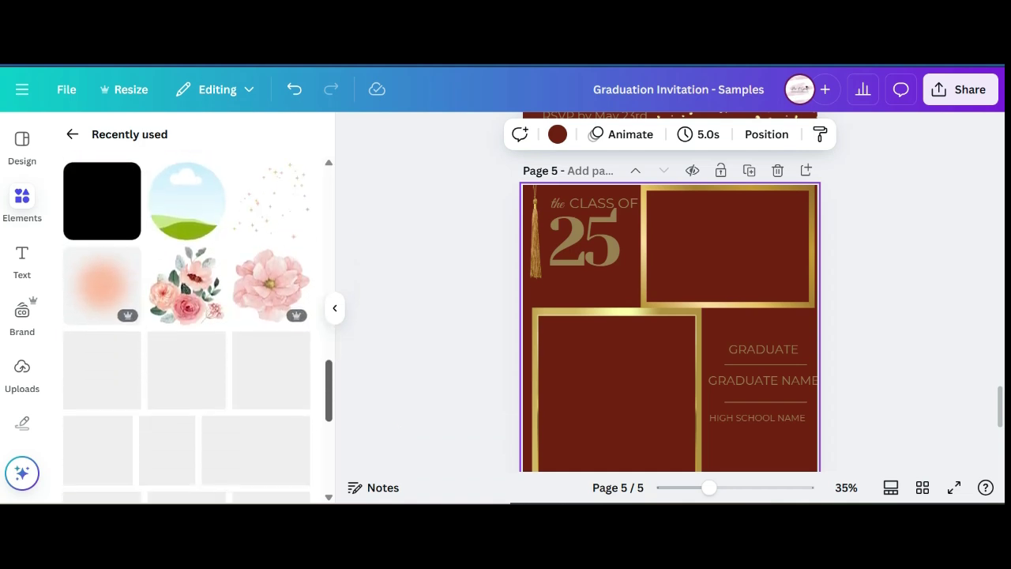
pyautogui.scroll(-3, 187, 332)
pyautogui.scroll(5, 187, 331)
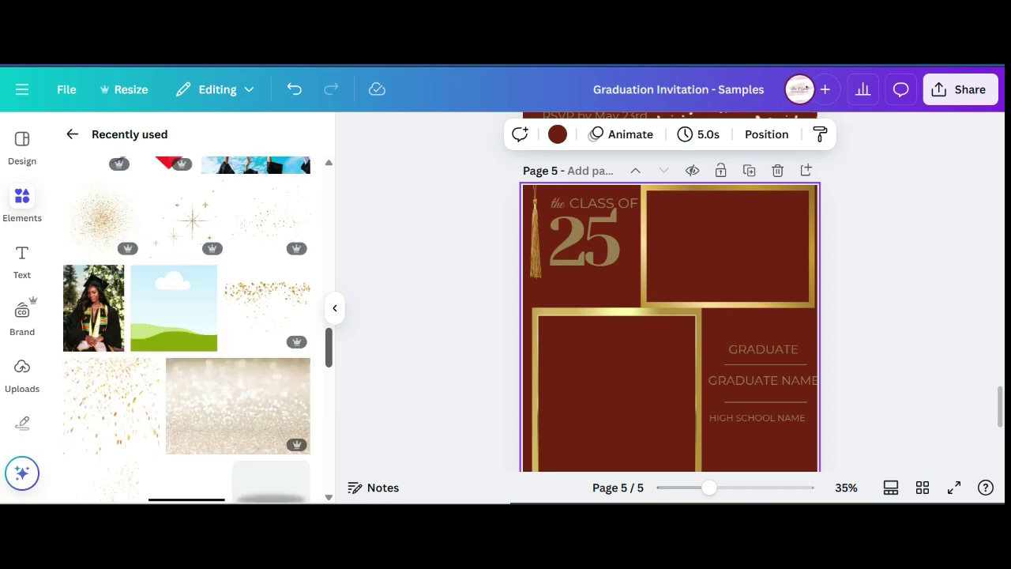
pyautogui.moveTo(174, 308)
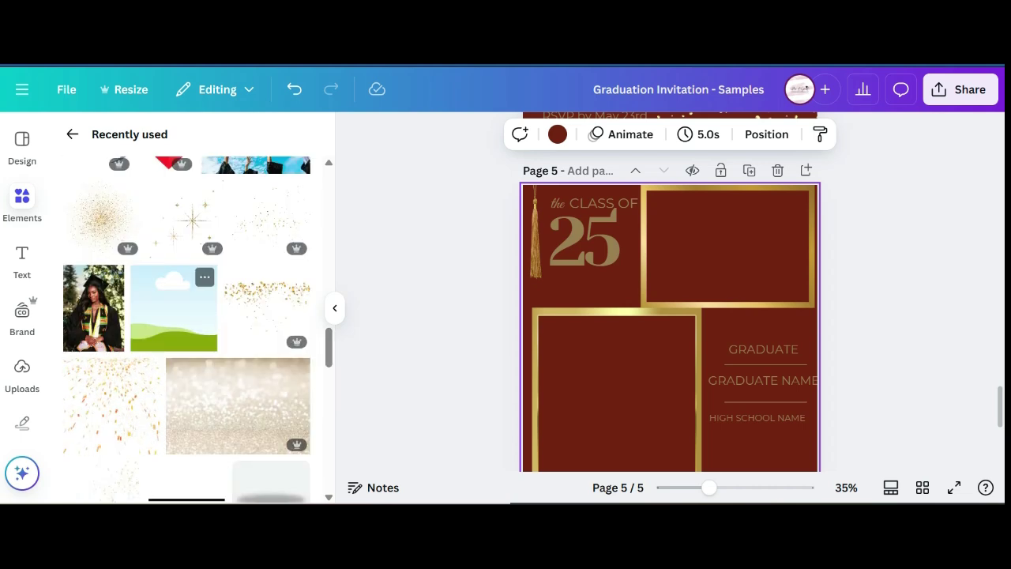
pyautogui.moveTo(174, 308); pyautogui.dragTo(612, 394)
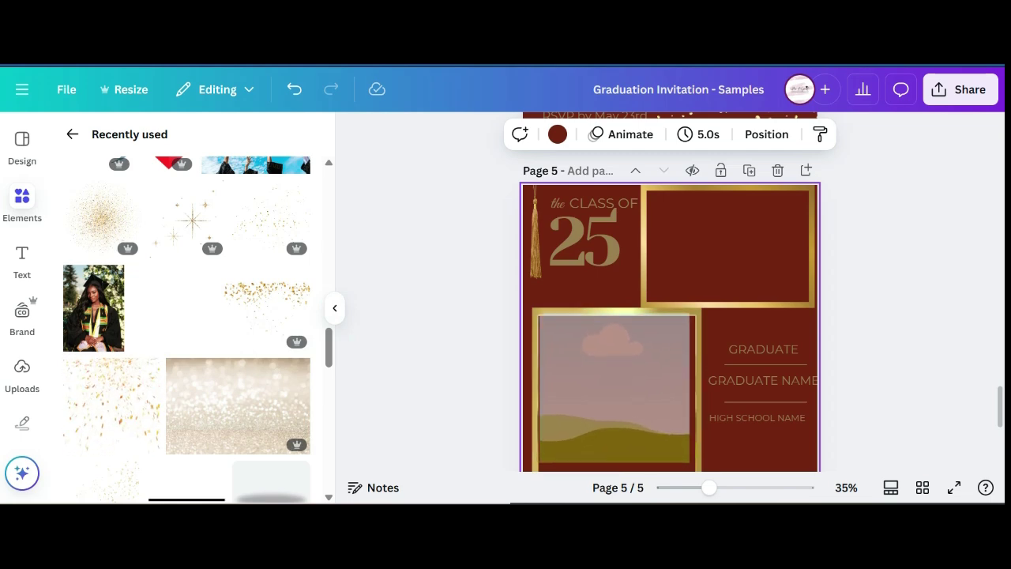
pyautogui.moveTo(609, 391); pyautogui.dragTo(612, 391)
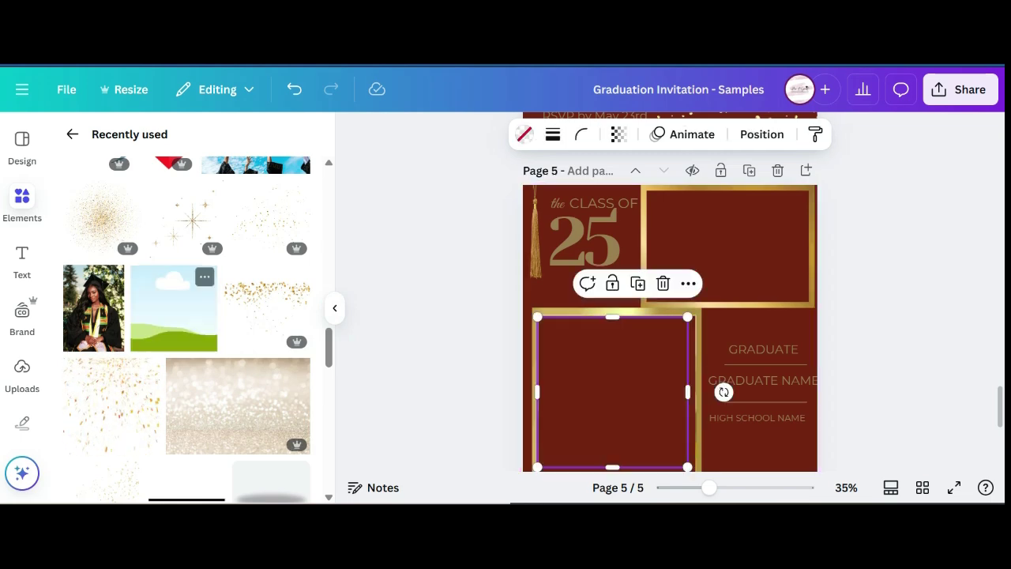
# Enlarge the photo placeholder to fill the inside of the middle gold frame.
pyautogui.scroll(-1, 612, 392)
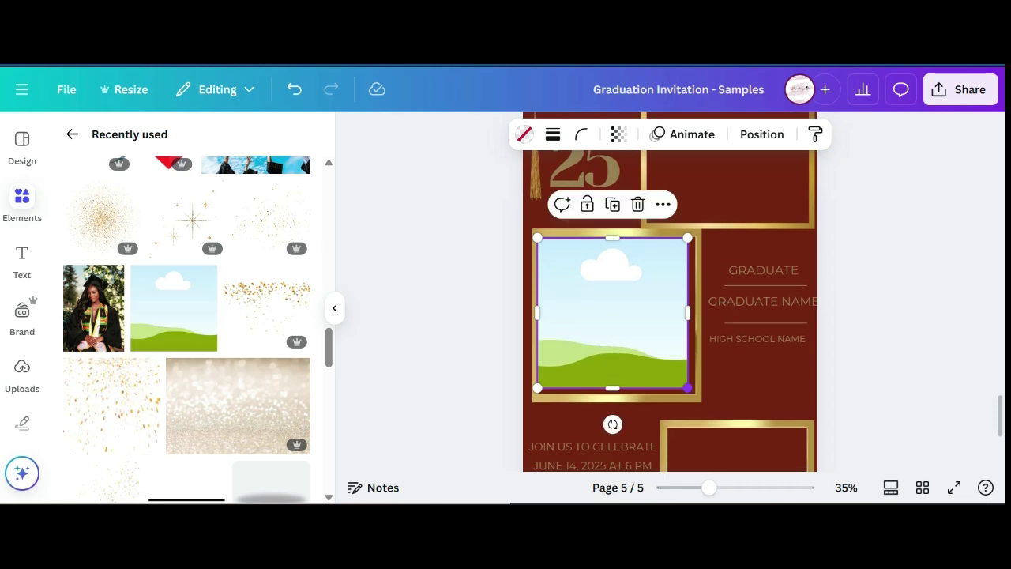
pyautogui.moveTo(688, 387); pyautogui.dragTo(693, 394)
pyautogui.rightClick(619, 291)
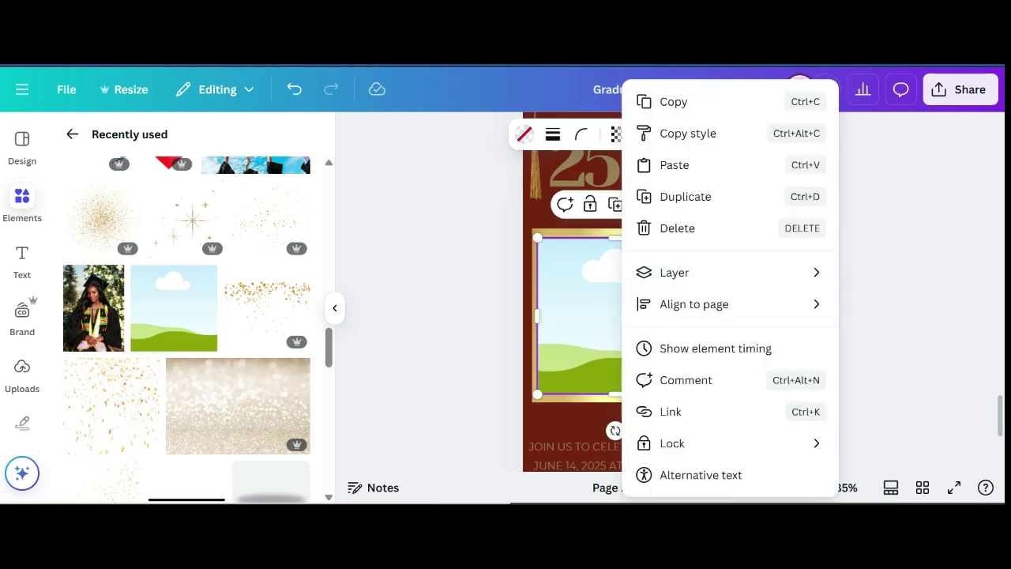
pyautogui.click(610, 272)
# Duplicate the middle photo placeholder and shrink the copy to fit inside the lower gold frame.
pyautogui.click(615, 205)
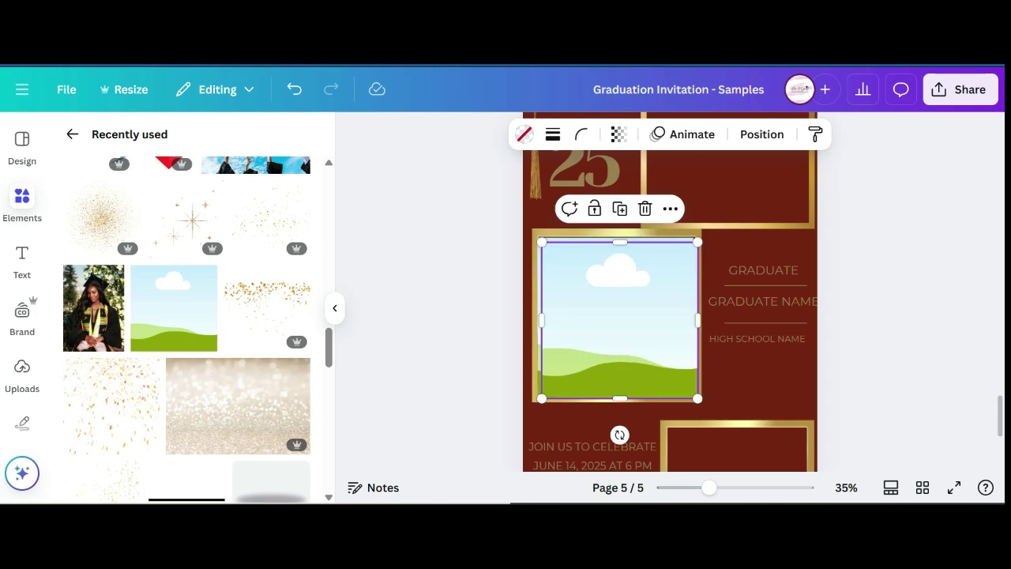
pyautogui.moveTo(619, 320); pyautogui.dragTo(696, 402)
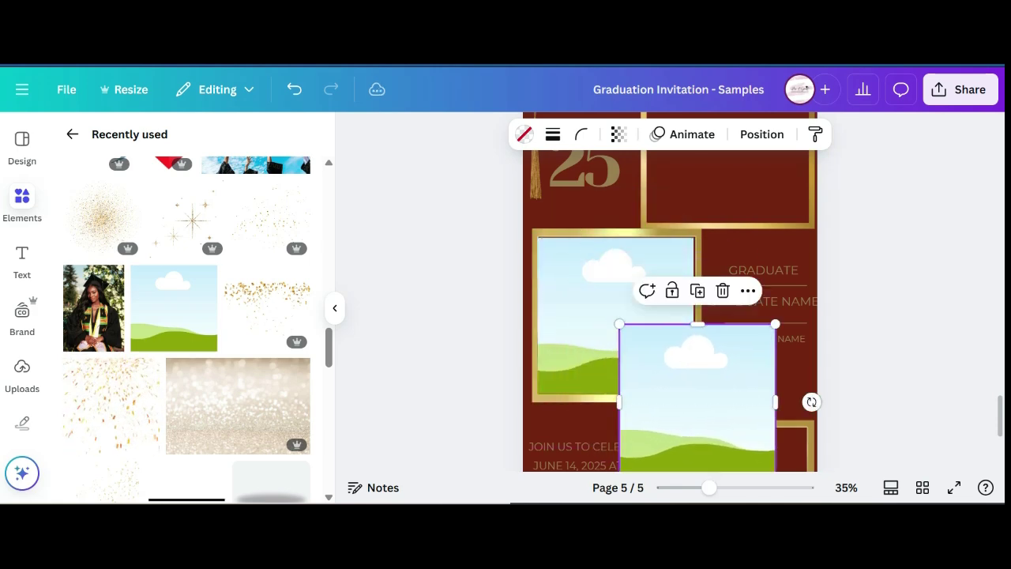
pyautogui.scroll(-2, 696, 402)
pyautogui.scroll(-2, 698, 323)
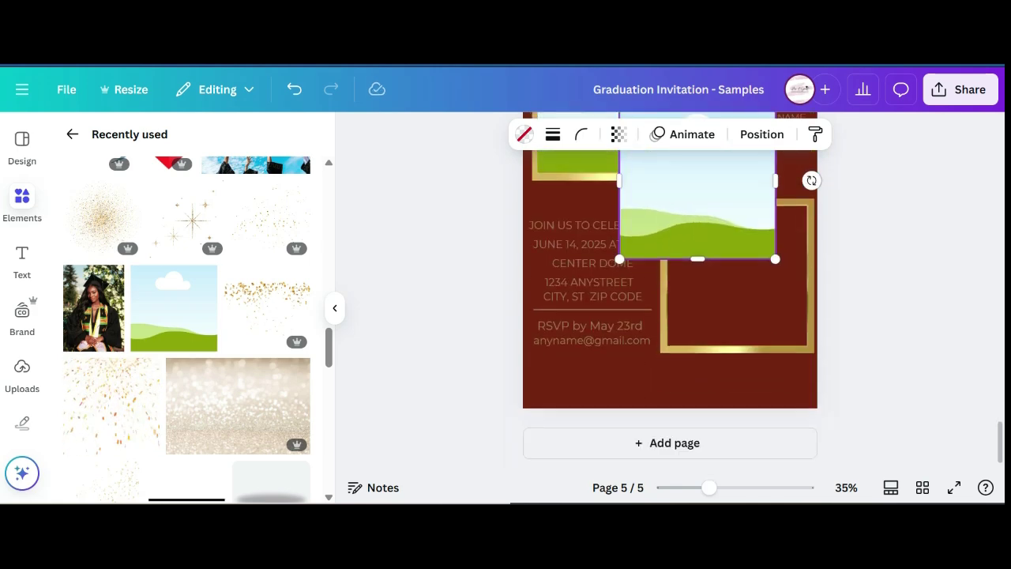
pyautogui.moveTo(698, 225); pyautogui.dragTo(751, 317)
pyautogui.moveTo(751, 274); pyautogui.dragTo(745, 282)
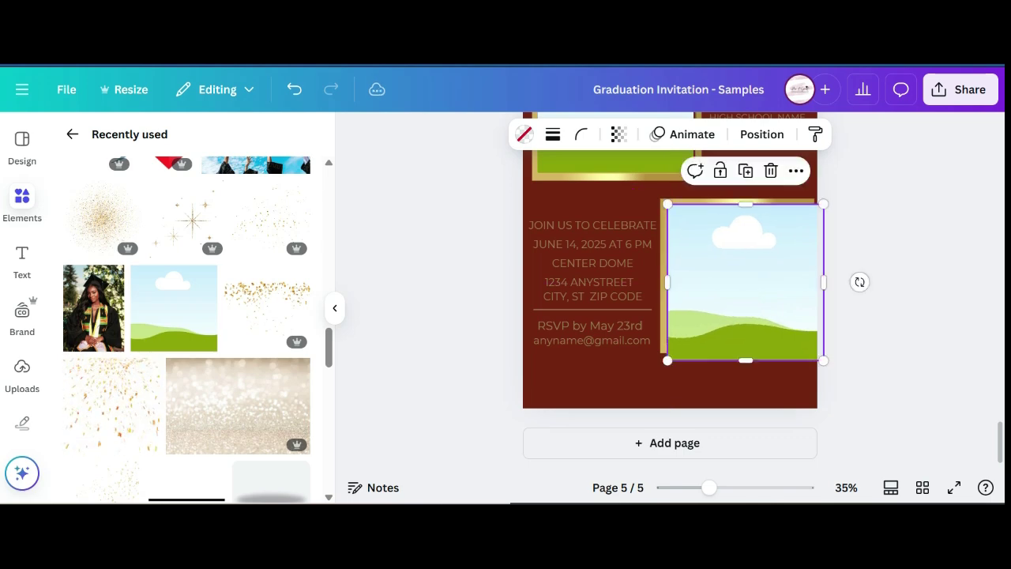
pyautogui.moveTo(667, 360); pyautogui.dragTo(682, 345)
pyautogui.moveTo(739, 290); pyautogui.dragTo(723, 290)
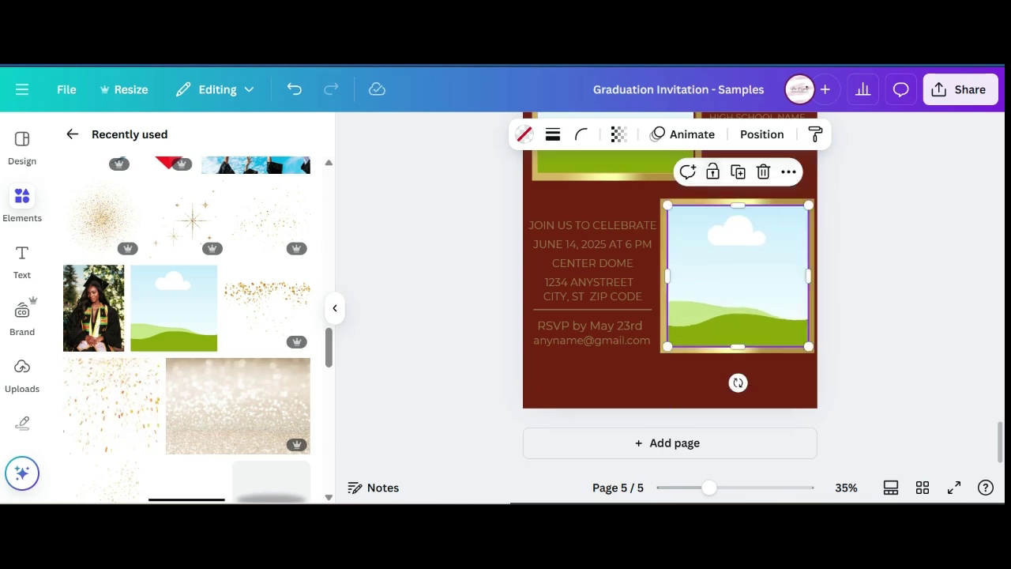
# Duplicate the photo placeholder from the lower gold frame and move the copy to the inner corner of the upper gold frame.
pyautogui.click(737, 171)
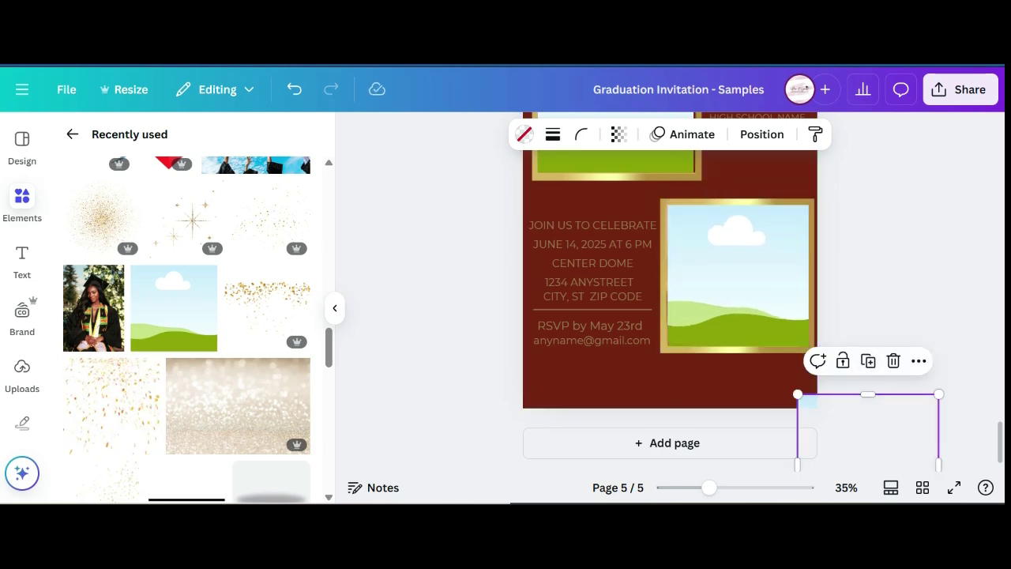
pyautogui.moveTo(860, 444); pyautogui.dragTo(739, 152)
pyautogui.scroll(1, 738, 153)
pyautogui.scroll(1, 740, 174)
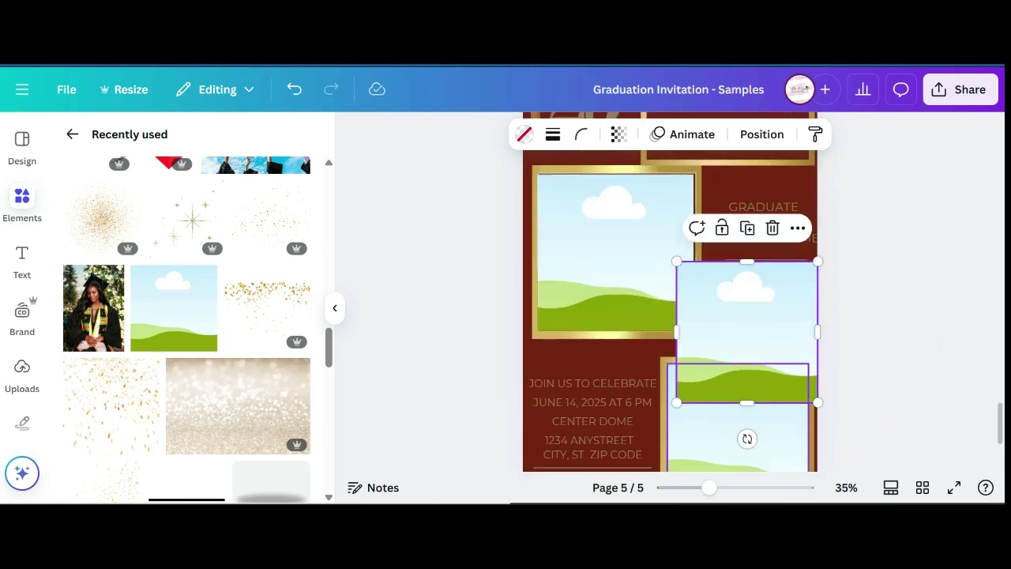
pyautogui.moveTo(746, 392); pyautogui.dragTo(748, 260)
pyautogui.scroll(10, 747, 308)
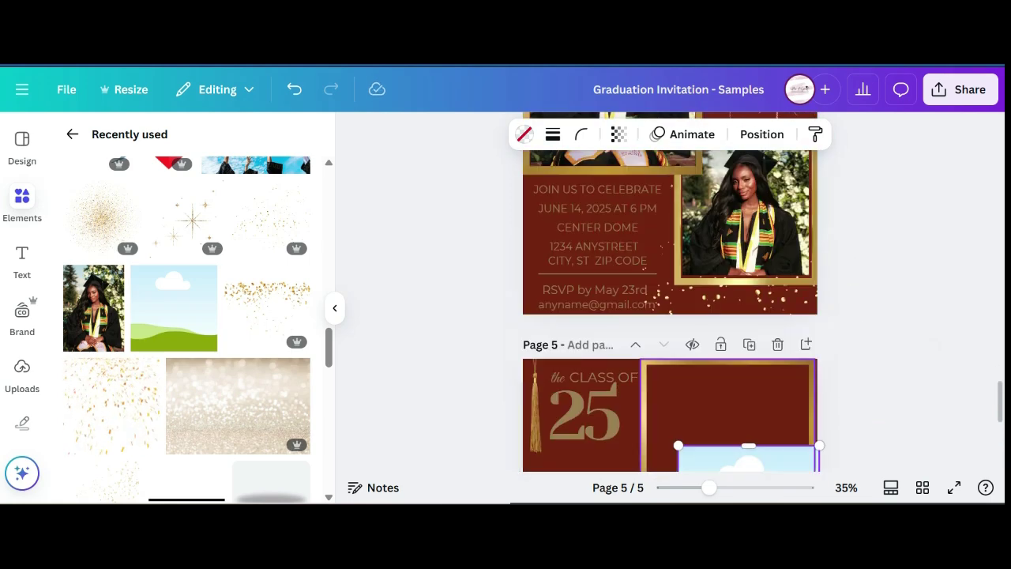
pyautogui.moveTo(747, 459); pyautogui.dragTo(720, 403)
pyautogui.scroll(-5, 720, 403)
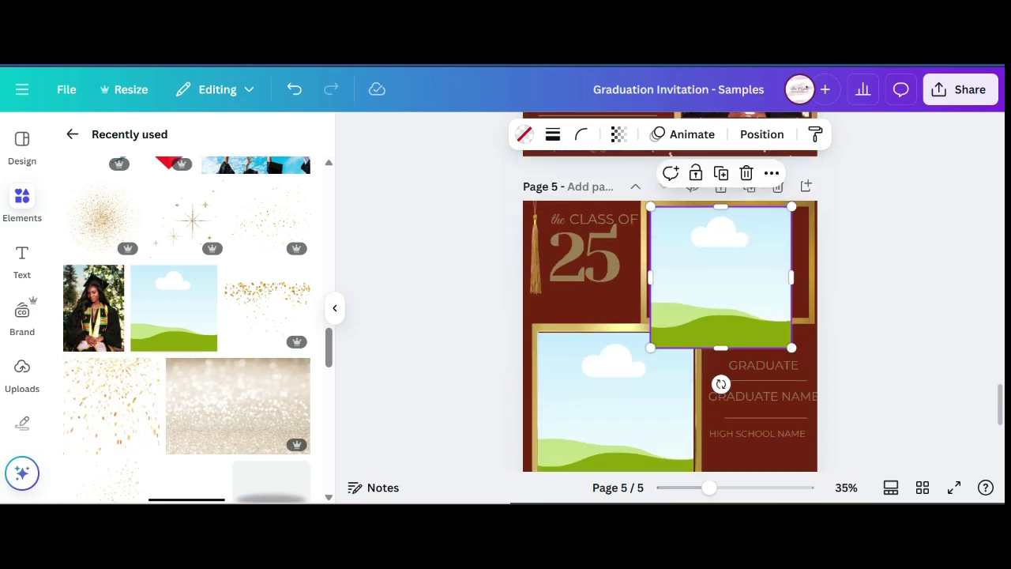
# Resize the copied photo placeholder to fill the landscape opening of the upper gold frame on page 5.
pyautogui.moveTo(791, 347); pyautogui.dragTo(757, 314)
pyautogui.moveTo(757, 259); pyautogui.dragTo(814, 259)
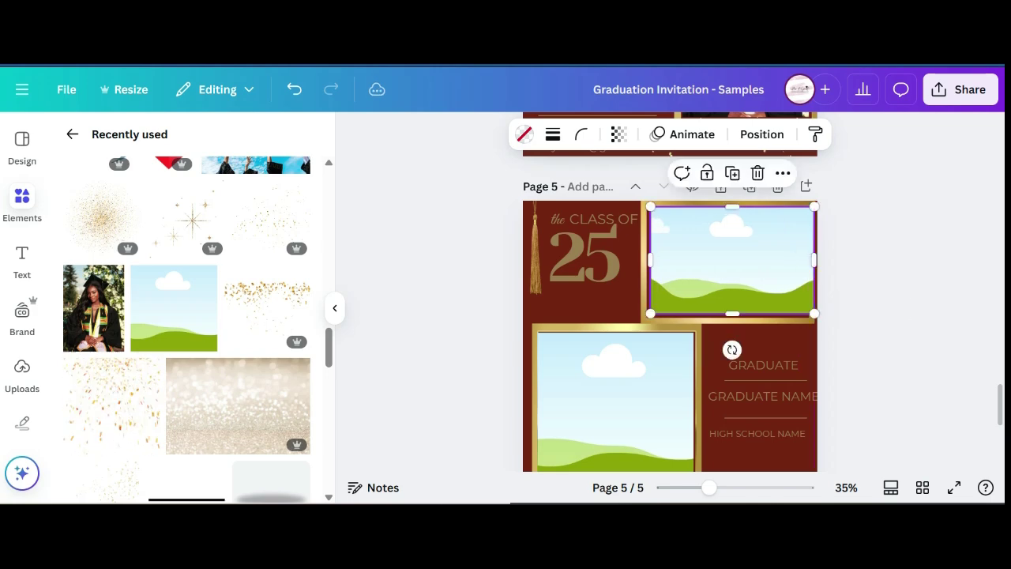
pyautogui.moveTo(651, 260); pyautogui.dragTo(644, 260)
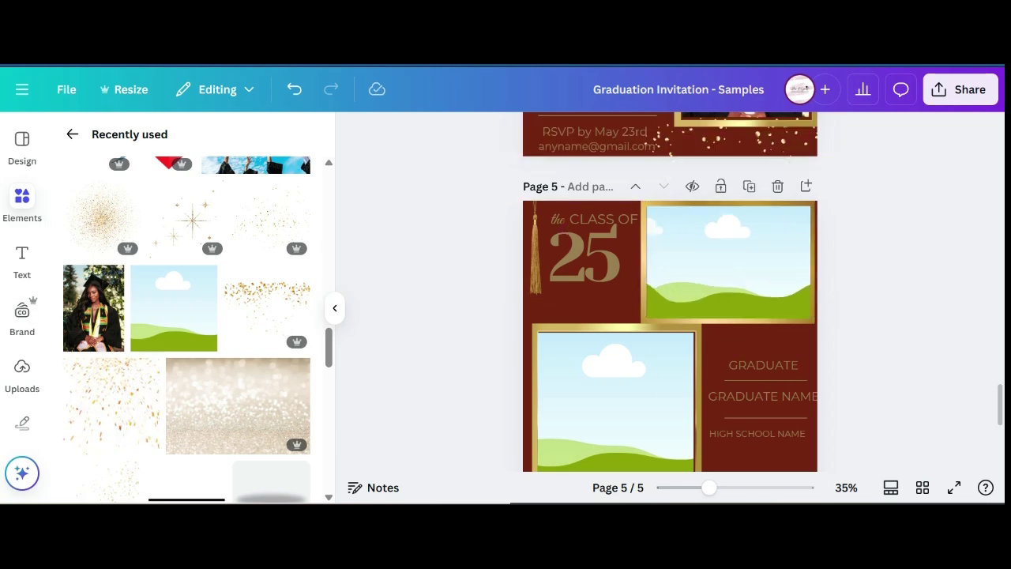
pyautogui.moveTo(111, 404)
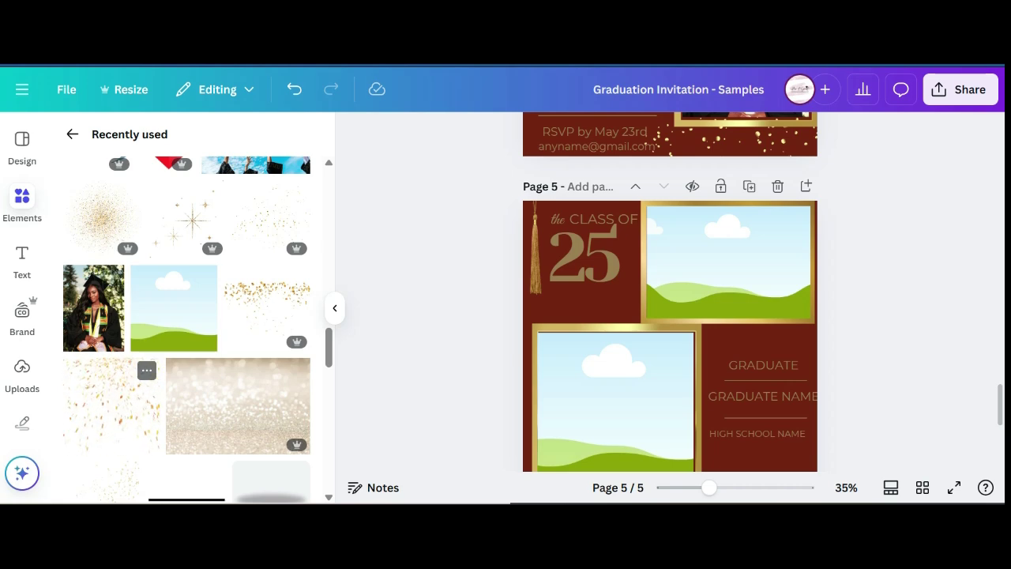
pyautogui.click(22, 202)
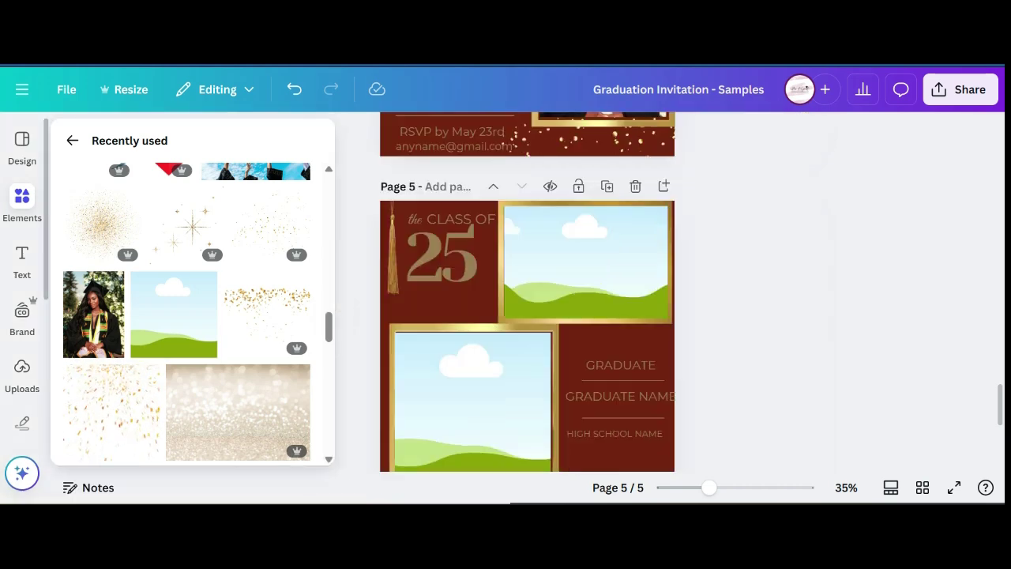
pyautogui.click(72, 139)
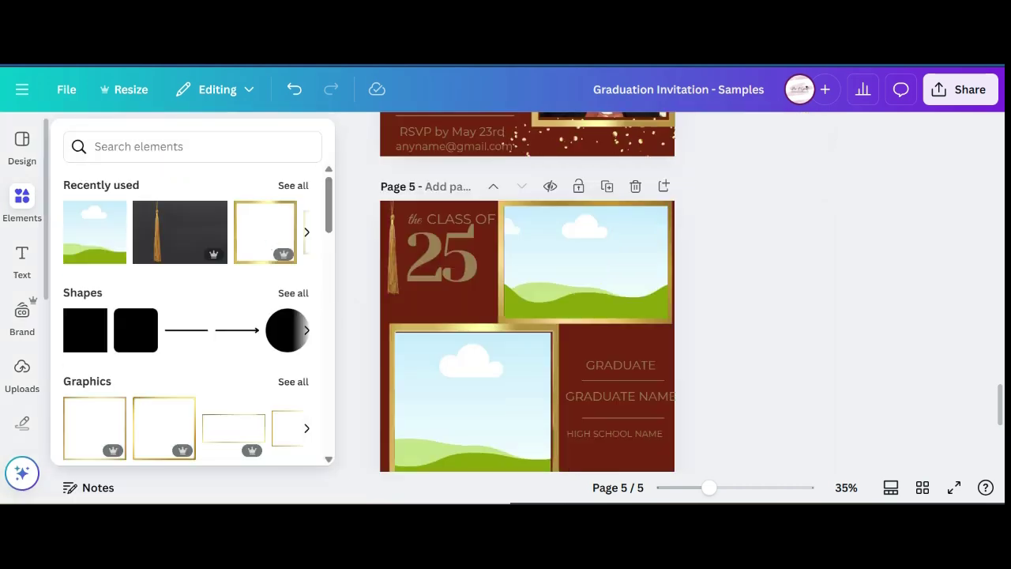
pyautogui.moveTo(22, 260)
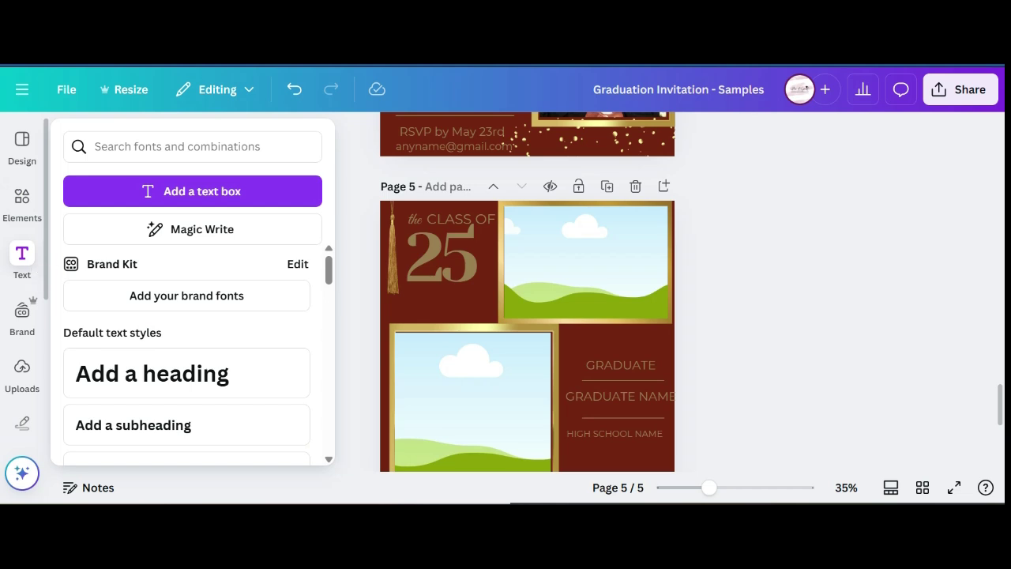
pyautogui.click(22, 202)
pyautogui.click(181, 141)
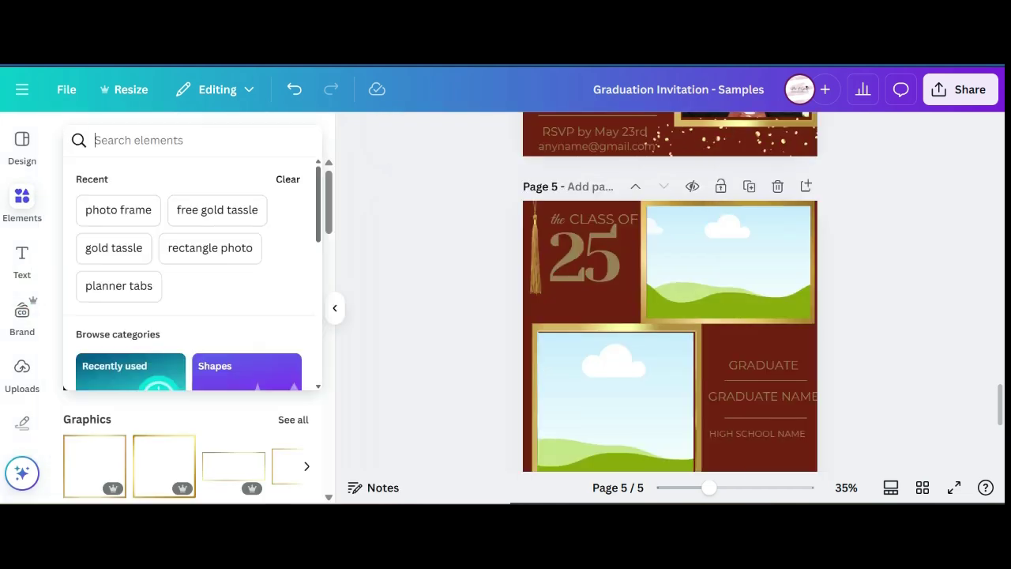
pyautogui.write('photo')
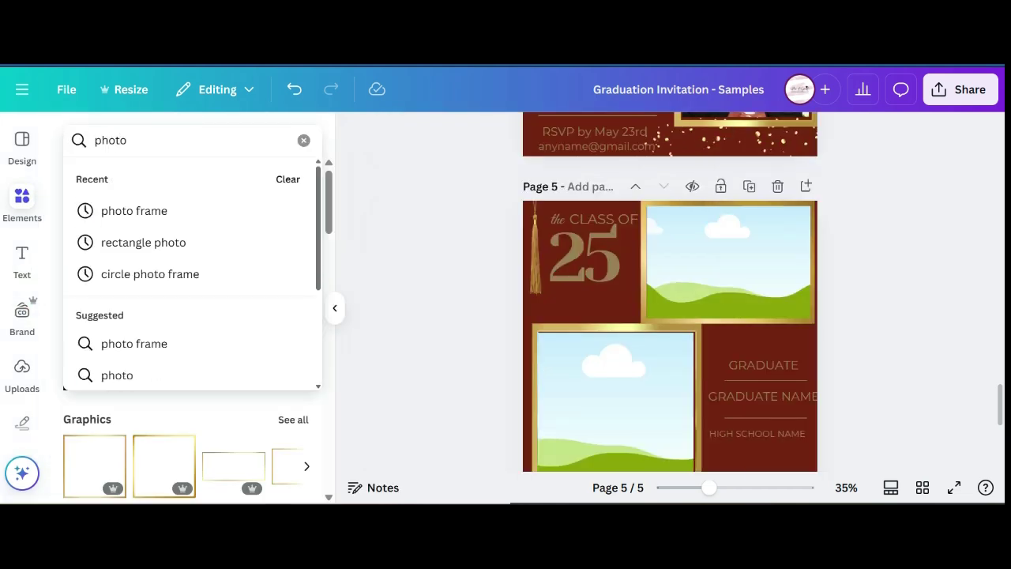
pyautogui.write('s')
pyautogui.press('BackSpace')
pyautogui.press('BackSpace')
pyautogui.press('BackSpace')
pyautogui.press('BackSpace')
pyautogui.press('BackSpace')
pyautogui.press('BackSpace')
# Search the elements for "graduate photos".
pyautogui.write('gl')
pyautogui.press('BackSpace')
pyautogui.write('rr')
pyautogui.press('BackSpace')
pyautogui.write('ad')
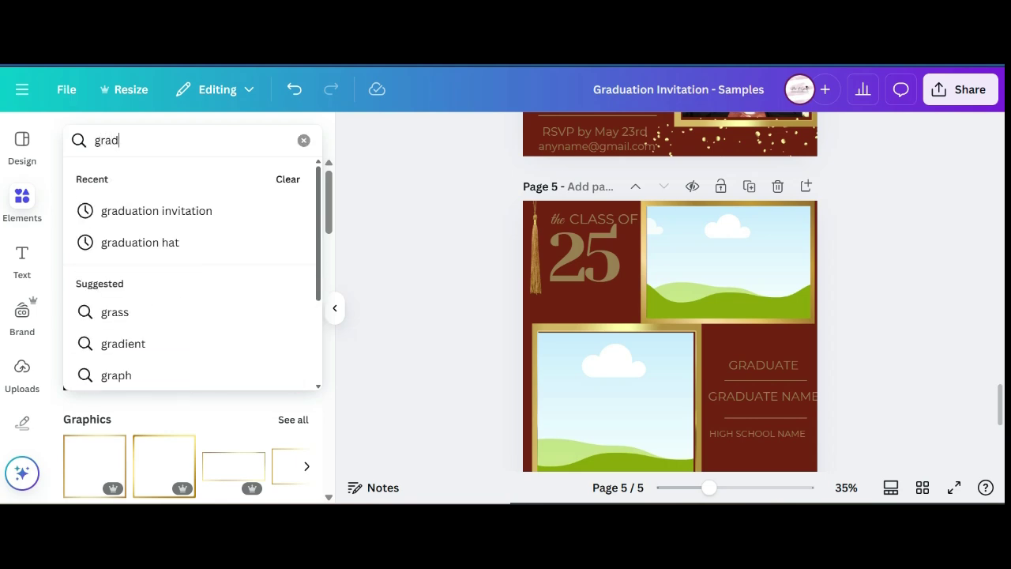
pyautogui.write('uate photes')
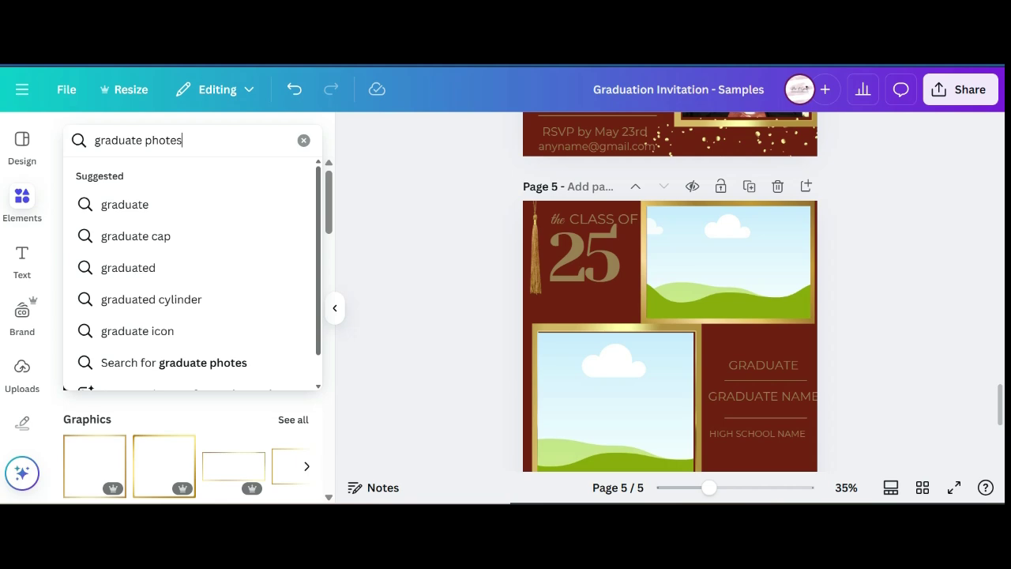
pyautogui.press('Return')
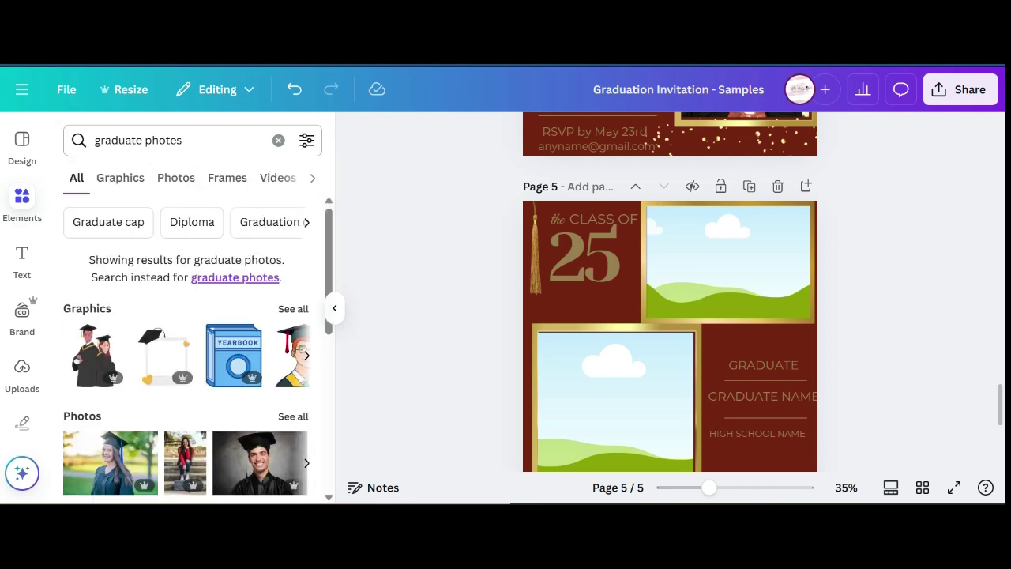
pyautogui.click(186, 141)
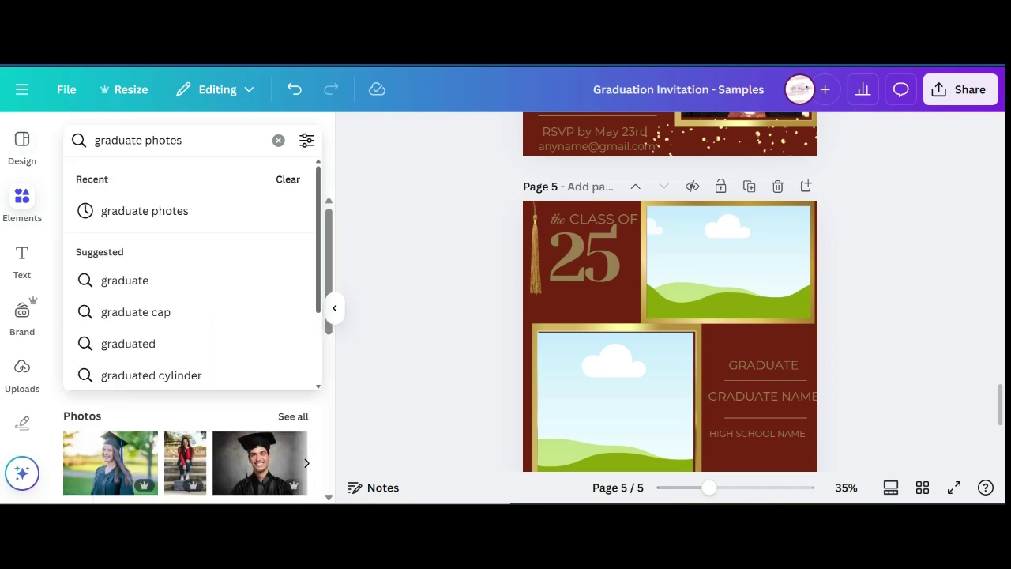
pyautogui.press('BackSpace')
pyautogui.press('BackSpace')
pyautogui.press('BackSpace')
pyautogui.write('tos')
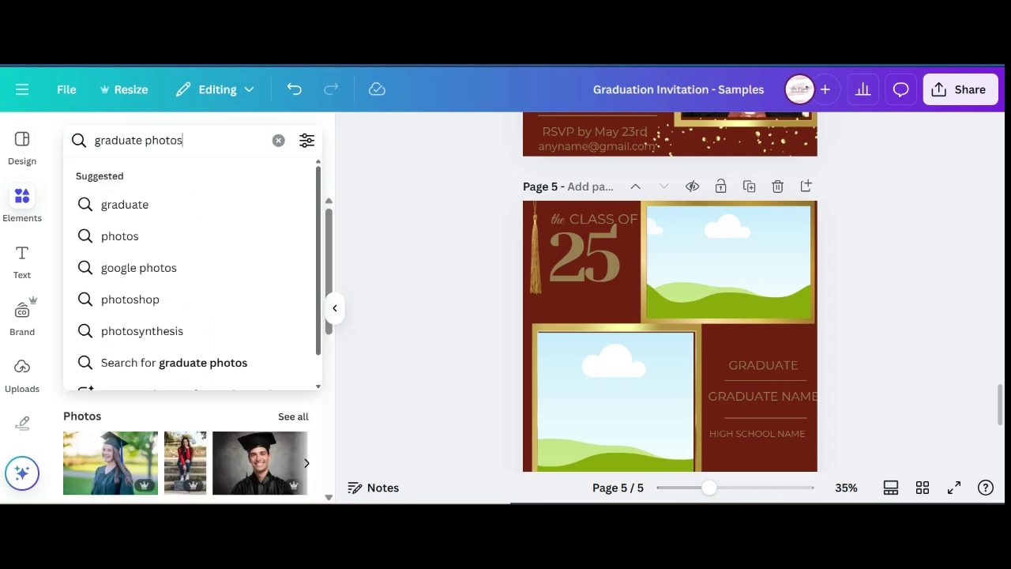
pyautogui.press('Return')
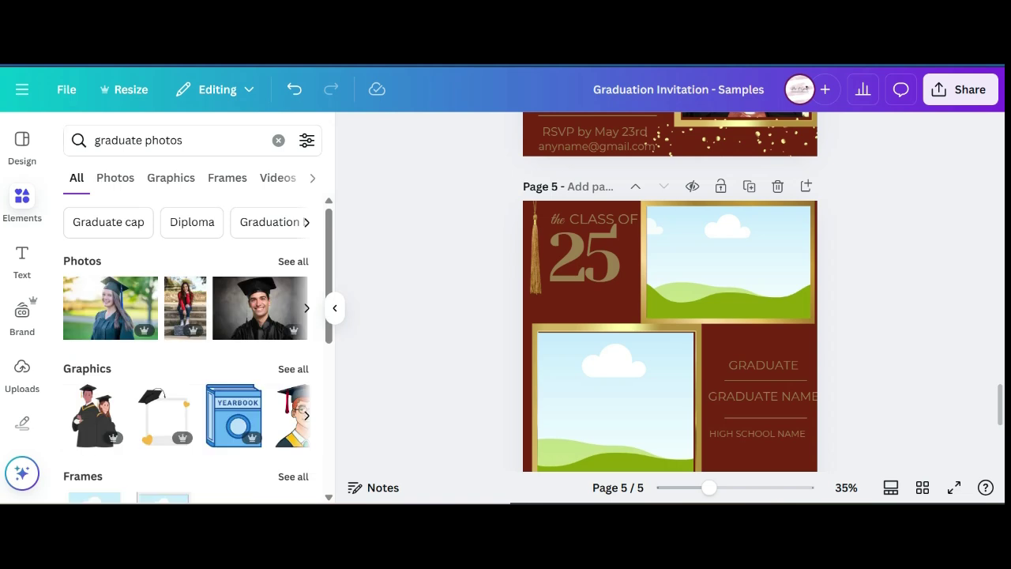
# Show all photo results for the graduate search and look through them for a suitable portrait.
pyautogui.click(293, 262)
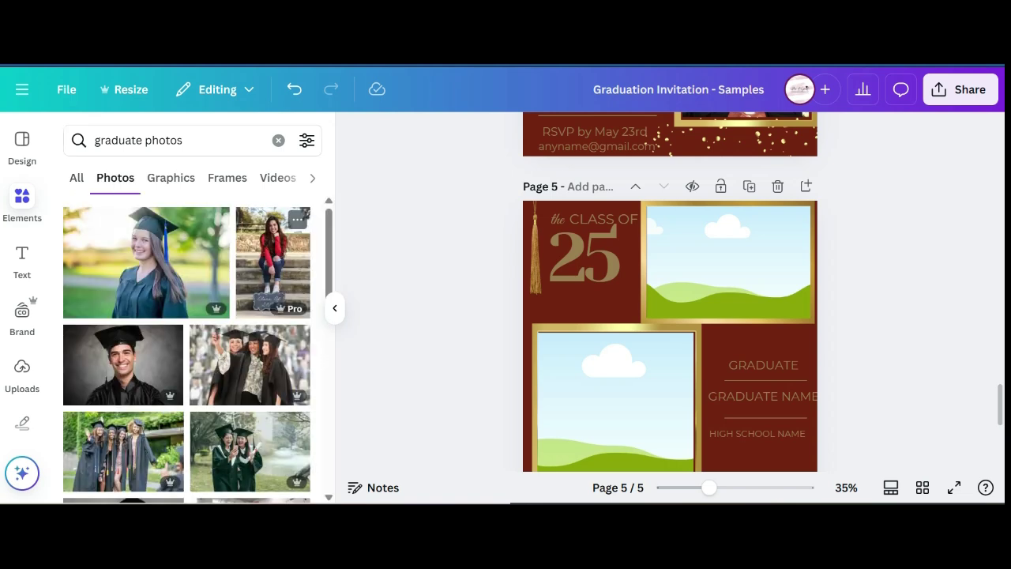
pyautogui.scroll(-6, 187, 349)
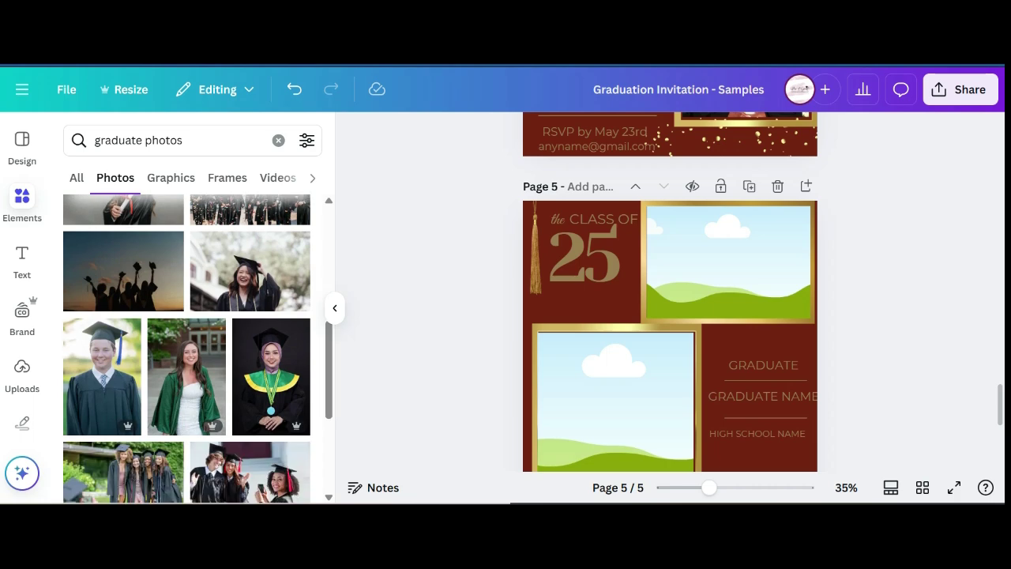
pyautogui.moveTo(249, 271)
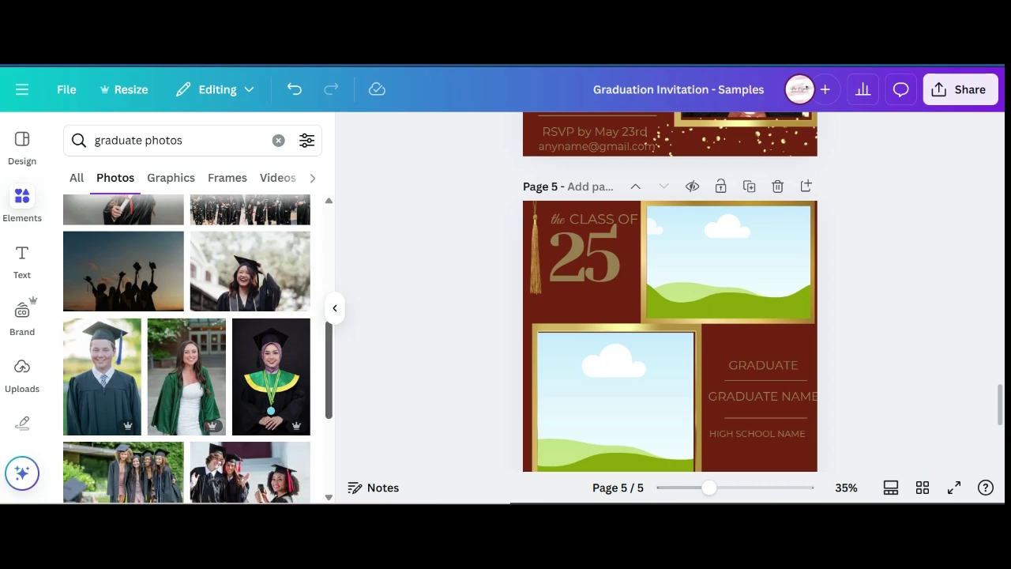
pyautogui.scroll(-1, 269, 284)
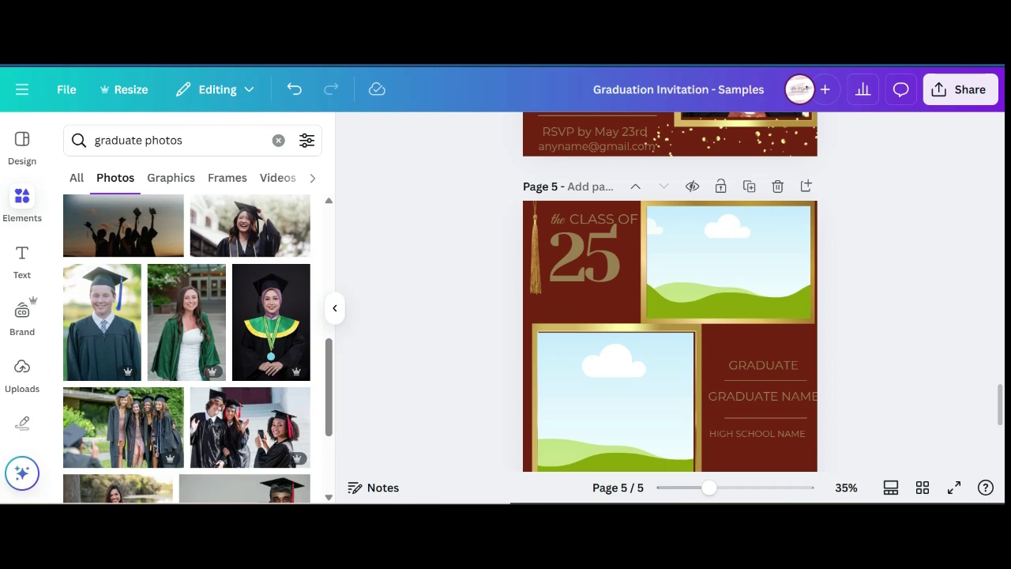
pyautogui.scroll(-4, 187, 348)
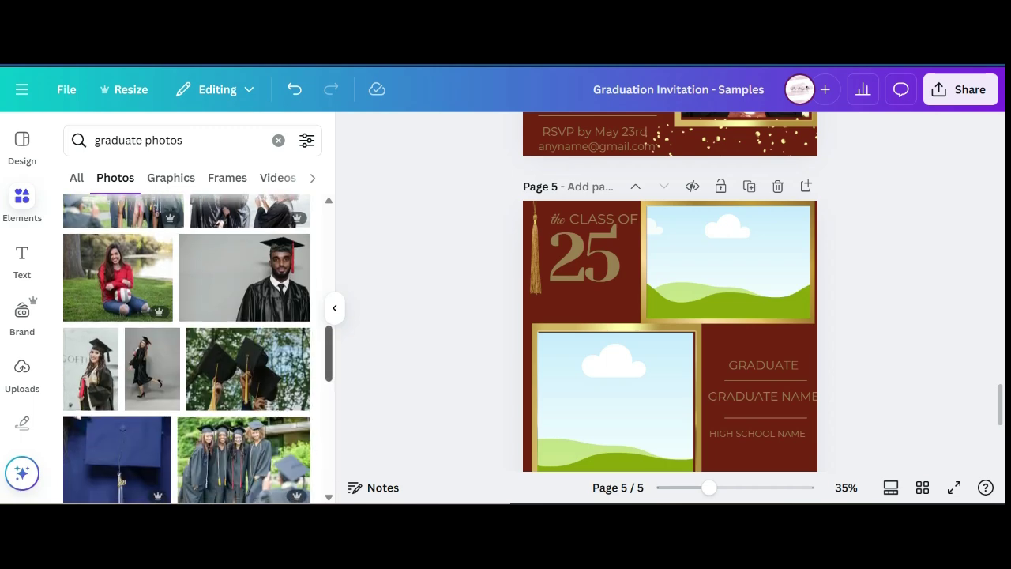
pyautogui.scroll(4, 187, 347)
pyautogui.scroll(-1, 187, 347)
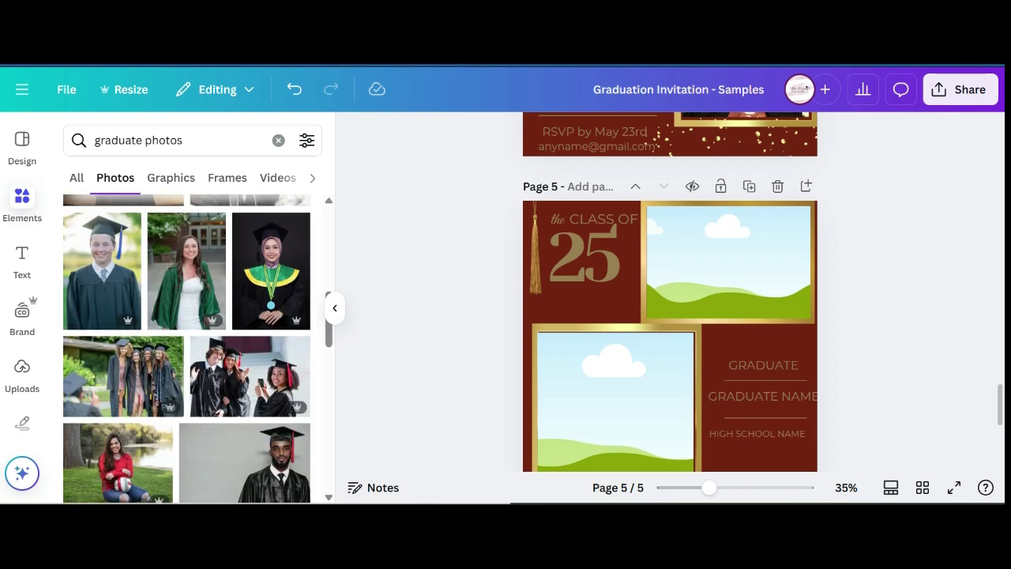
# Clear the search and place the recently used portrait of the graduate in cap and gown into the middle gold frame's placeholder.
pyautogui.click(278, 140)
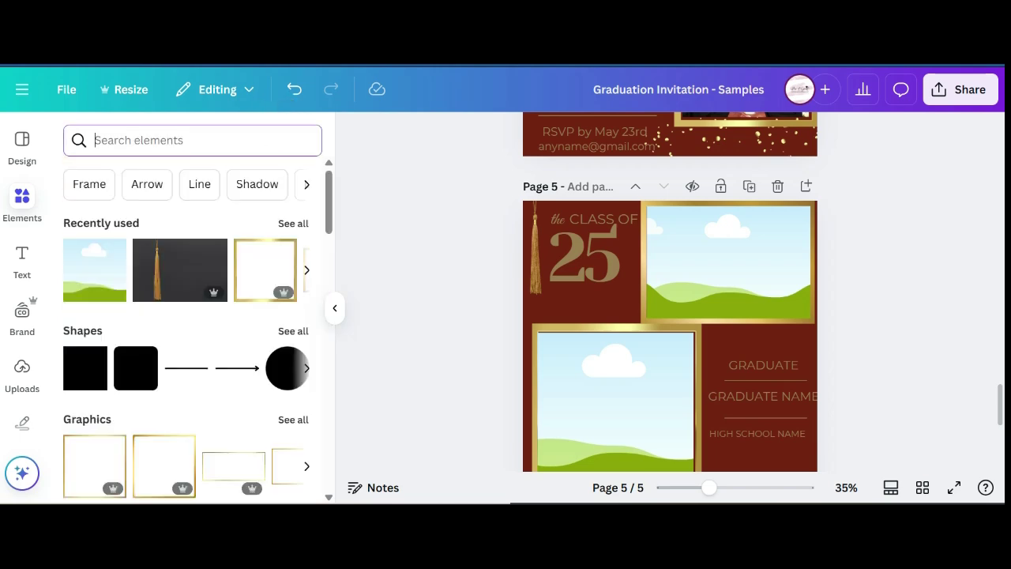
pyautogui.click(293, 223)
pyautogui.scroll(-5, 198, 316)
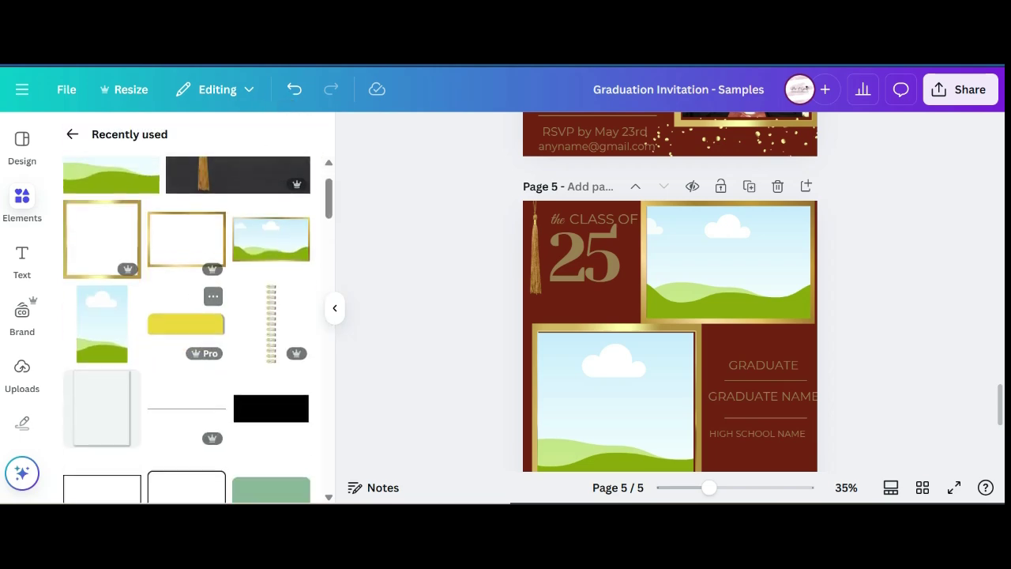
pyautogui.scroll(-2, 187, 330)
pyautogui.scroll(6, 188, 329)
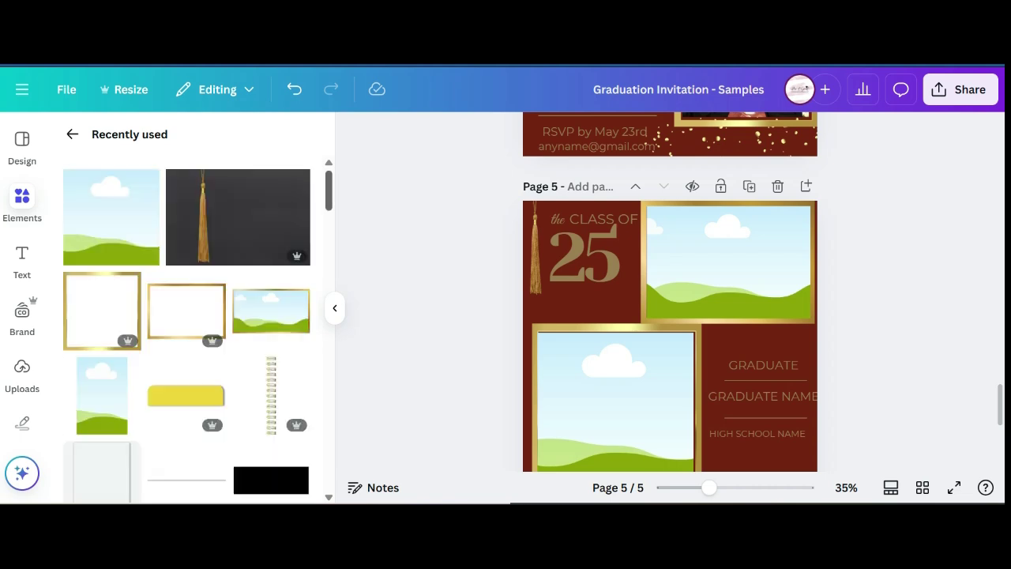
pyautogui.scroll(-5, 188, 330)
pyautogui.scroll(-5, 187, 330)
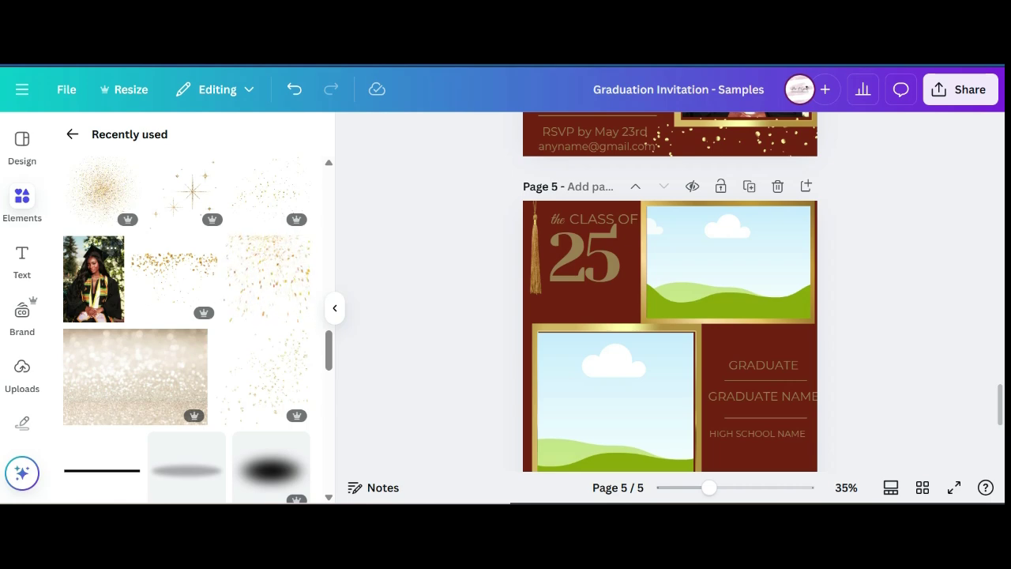
pyautogui.moveTo(93, 279); pyautogui.dragTo(624, 403)
# Fill the lower and upper gold-framed placeholders on page 5 with the same recently used graduate portrait.
pyautogui.scroll(-2, 669, 292)
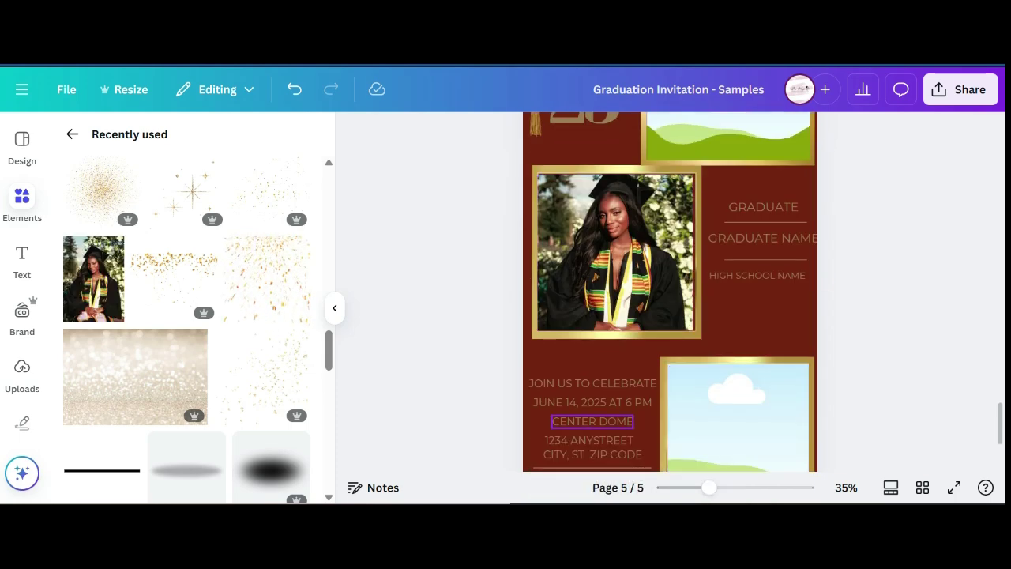
pyautogui.scroll(-2, 593, 421)
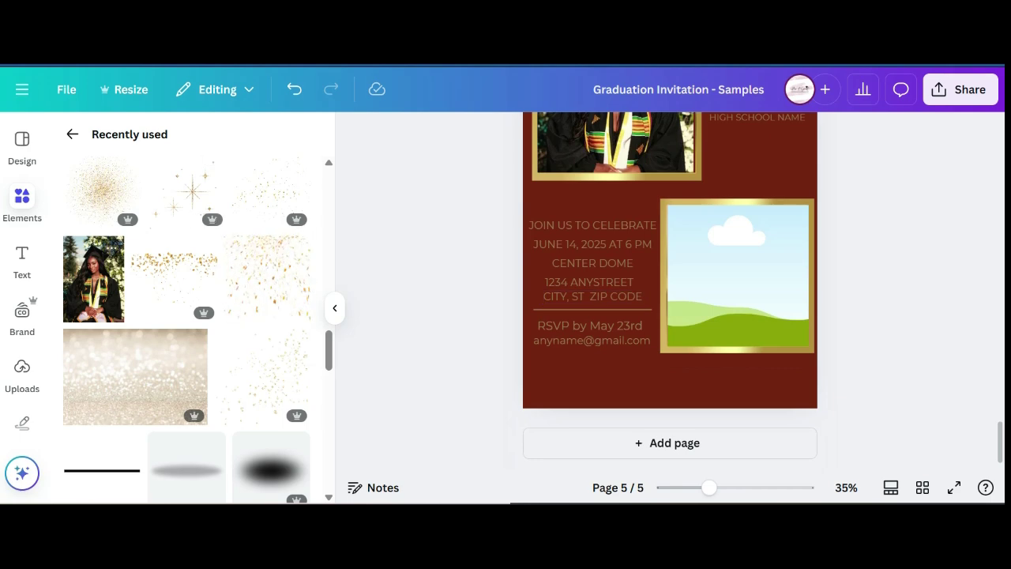
pyautogui.moveTo(93, 278); pyautogui.dragTo(782, 340)
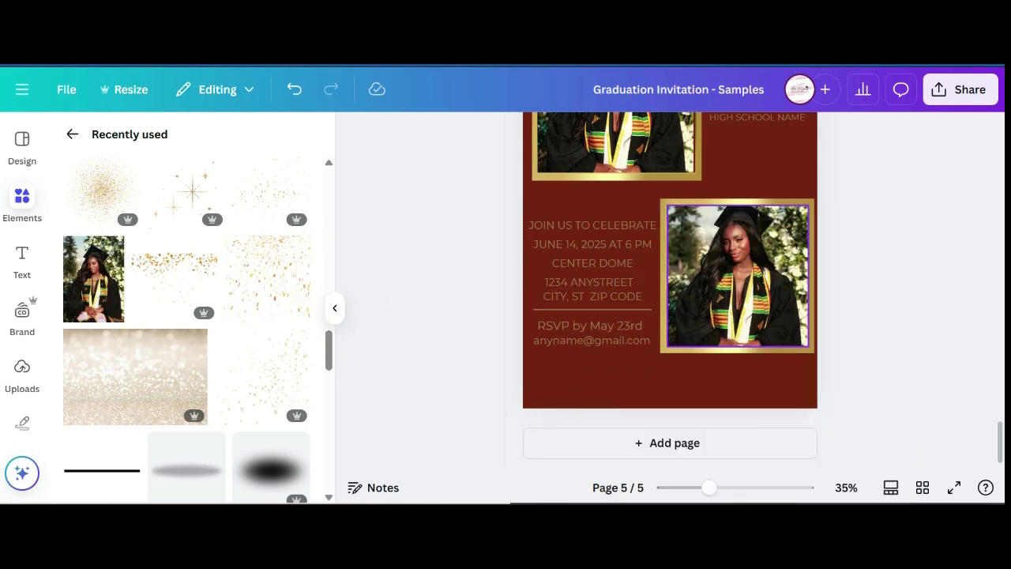
pyautogui.scroll(5, 670, 293)
pyautogui.moveTo(93, 278); pyautogui.dragTo(730, 265)
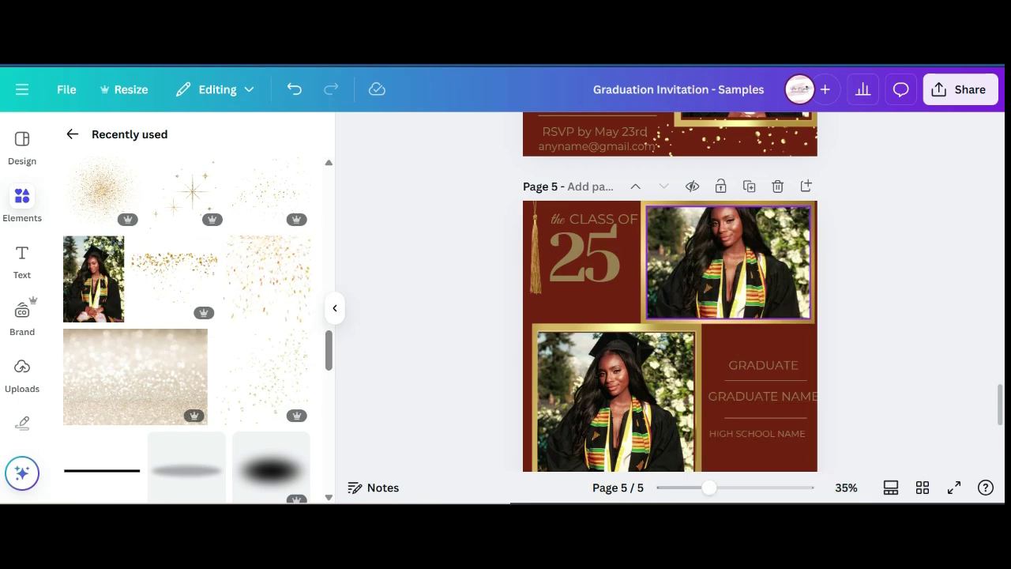
# Move the graduate portrait down within the crop of page 5's upper gold frame so the whole cap shows.
pyautogui.click(728, 264)
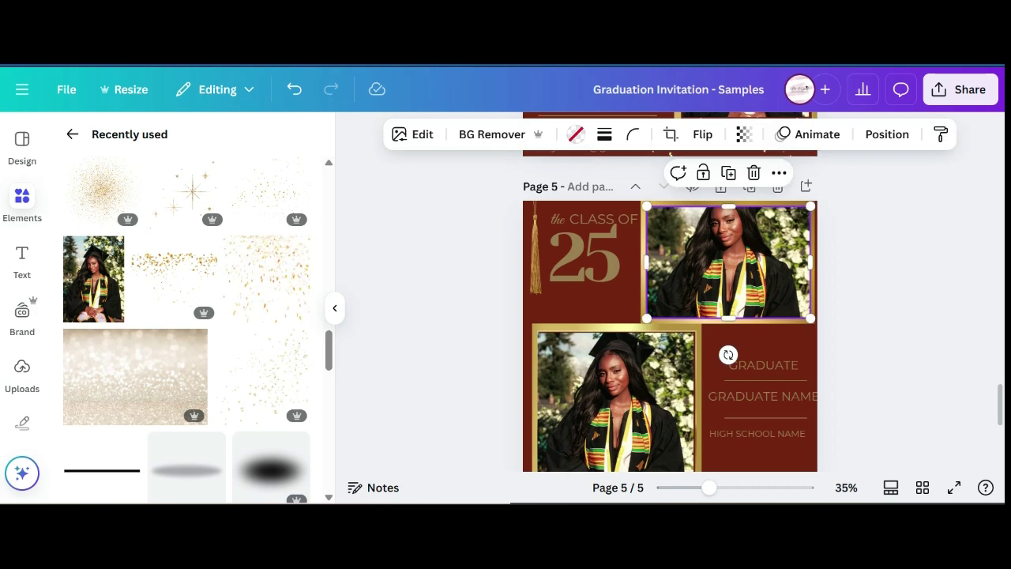
pyautogui.moveTo(728, 264); pyautogui.dragTo(727, 264)
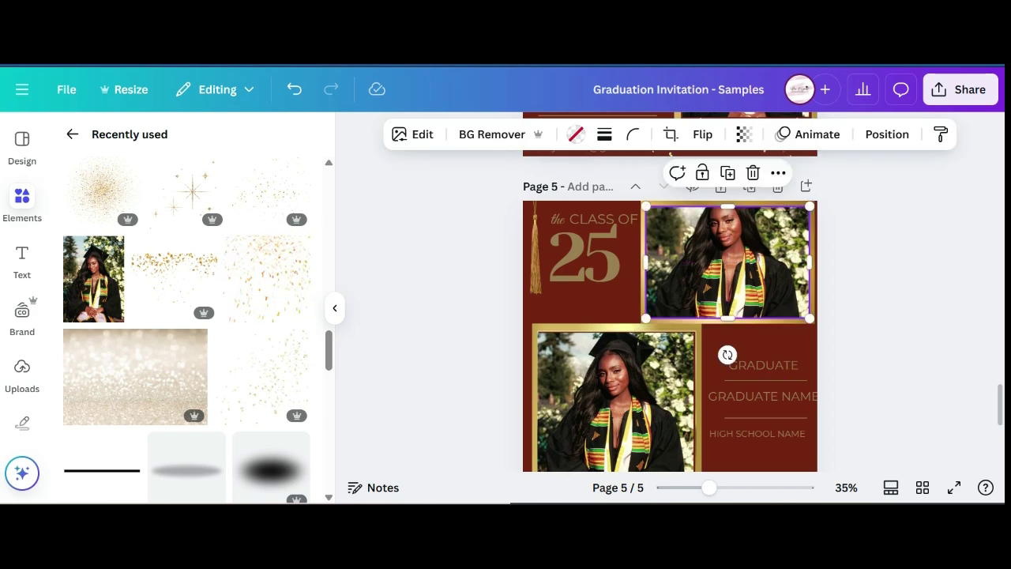
pyautogui.doubleClick(728, 264)
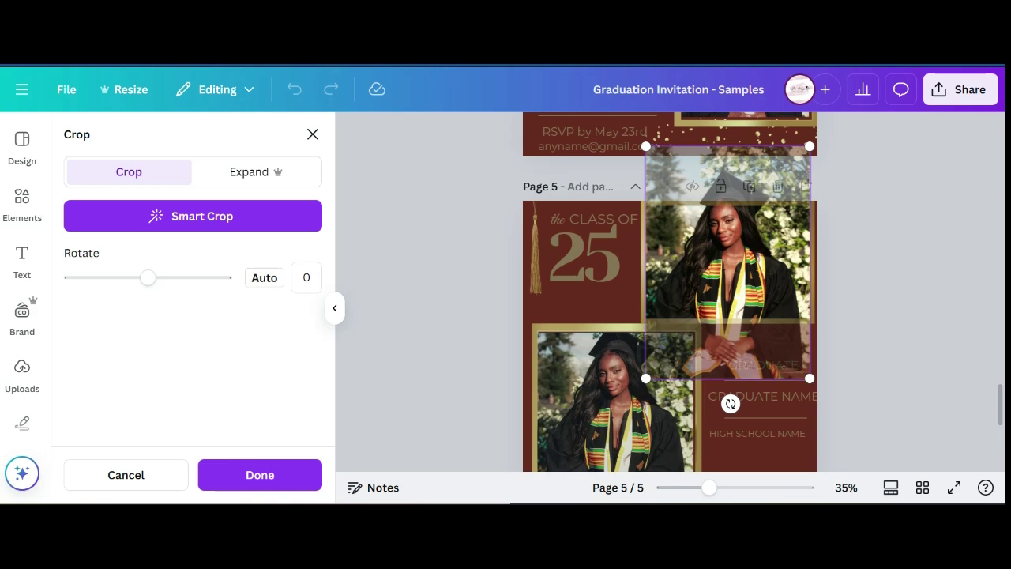
pyautogui.moveTo(728, 264); pyautogui.dragTo(727, 303)
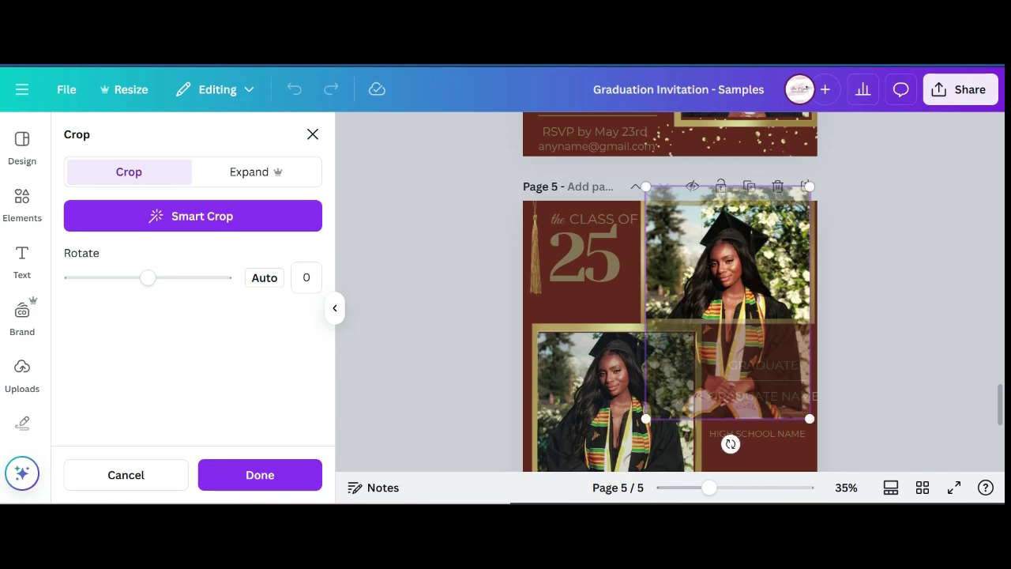
pyautogui.click(603, 259)
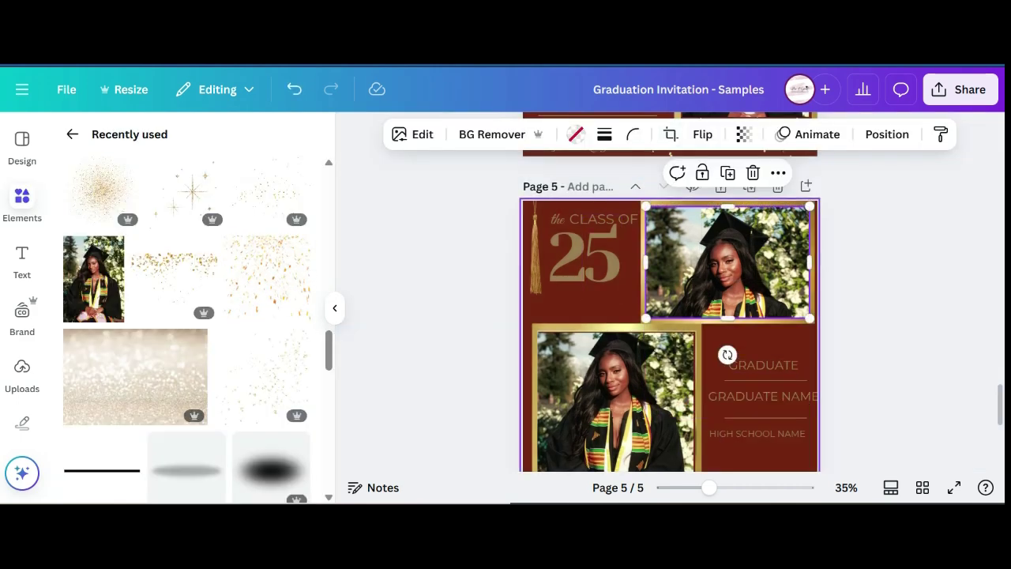
pyautogui.press('Escape')
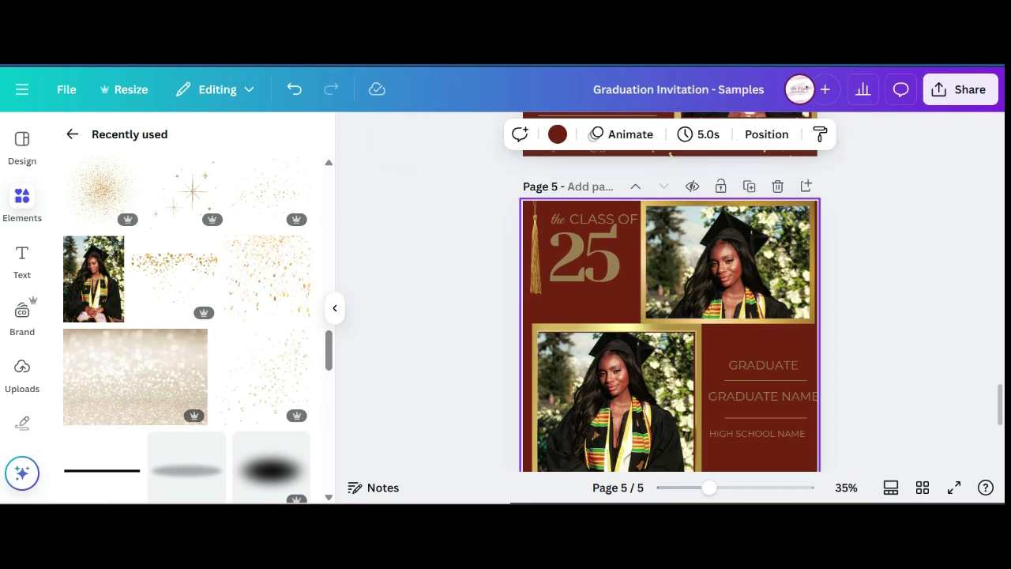
# Enlarge the middle photo's gold frame on page 5 from its upper-right corner and bring it to the front.
pyautogui.scroll(-4, 670, 331)
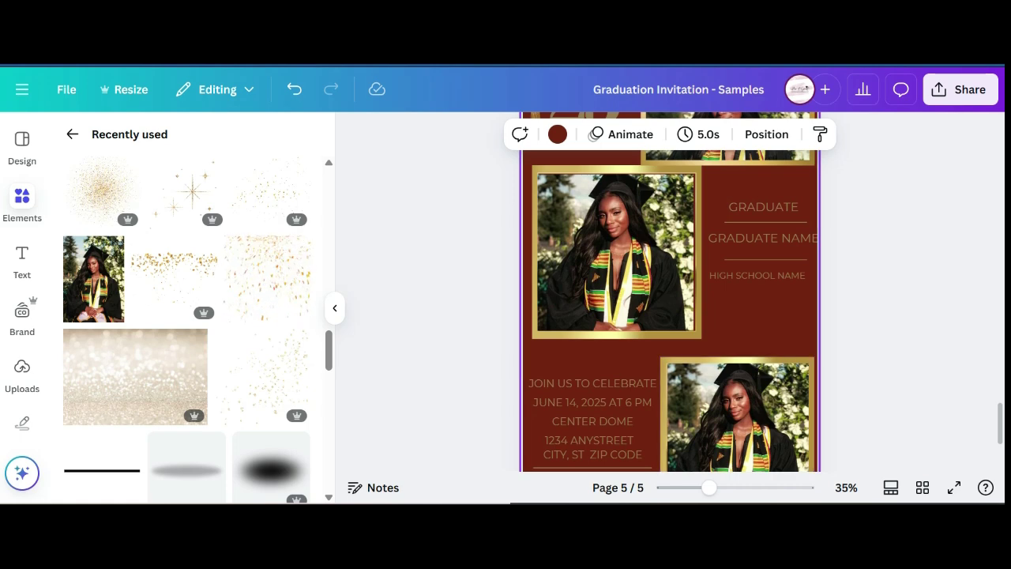
pyautogui.scroll(2, 670, 311)
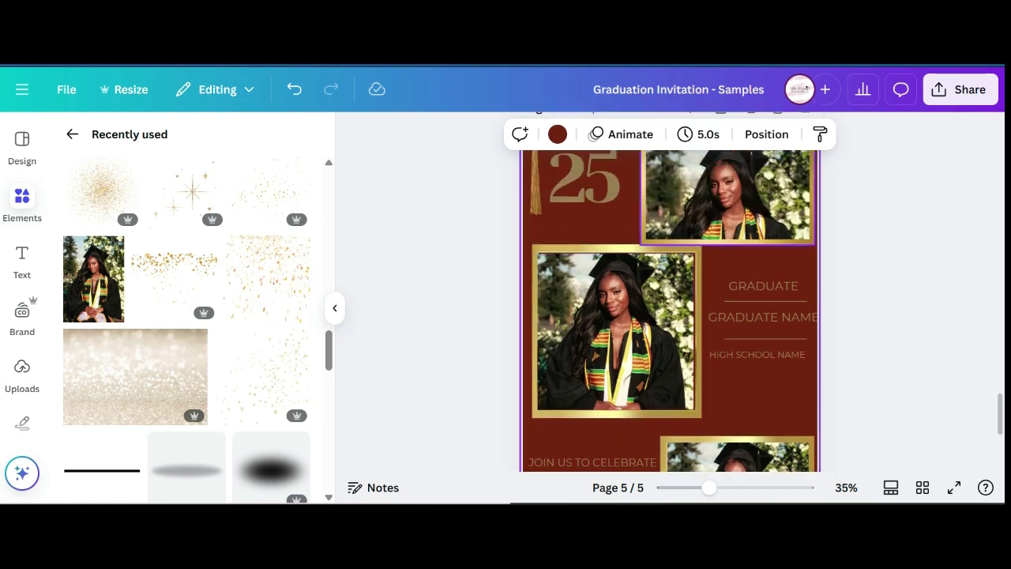
pyautogui.scroll(8, 669, 308)
pyautogui.scroll(2, 670, 308)
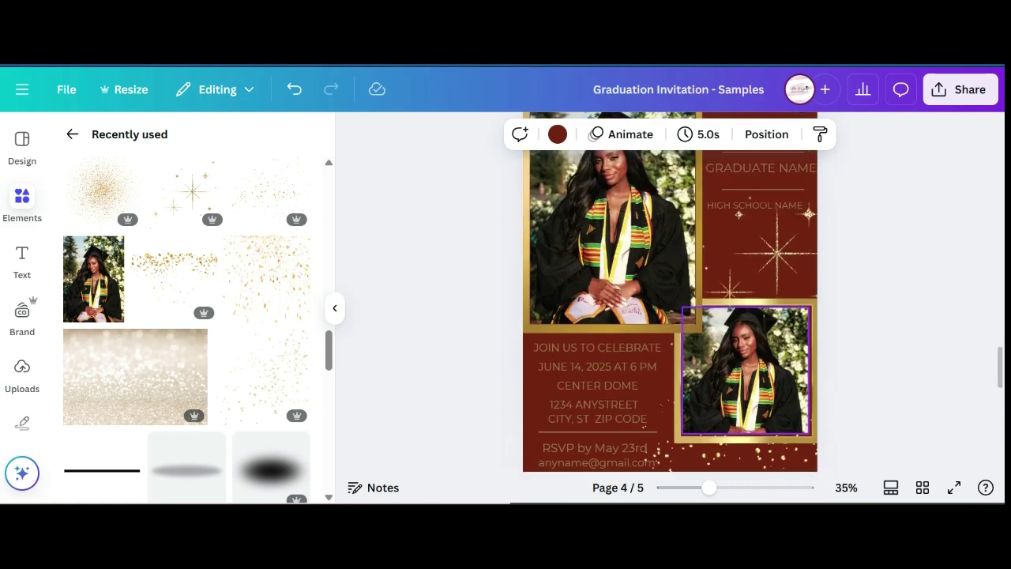
pyautogui.scroll(4, 691, 332)
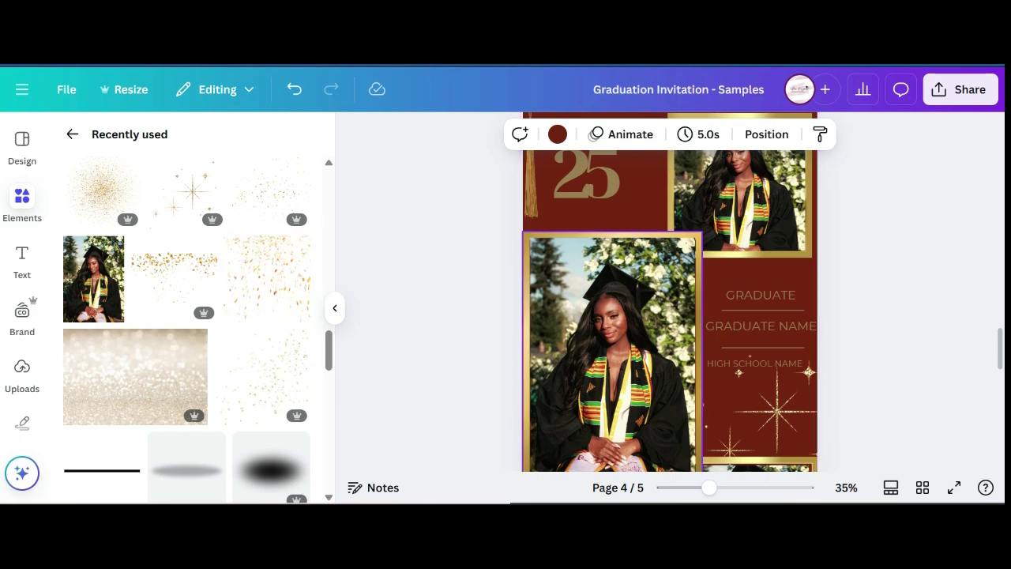
pyautogui.scroll(-10, 670, 292)
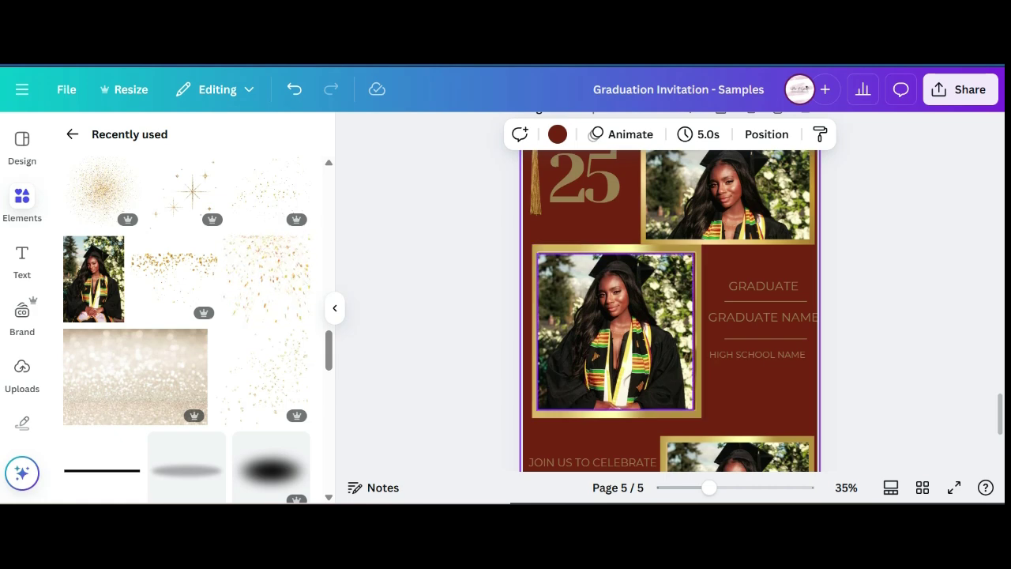
pyautogui.click(698, 248)
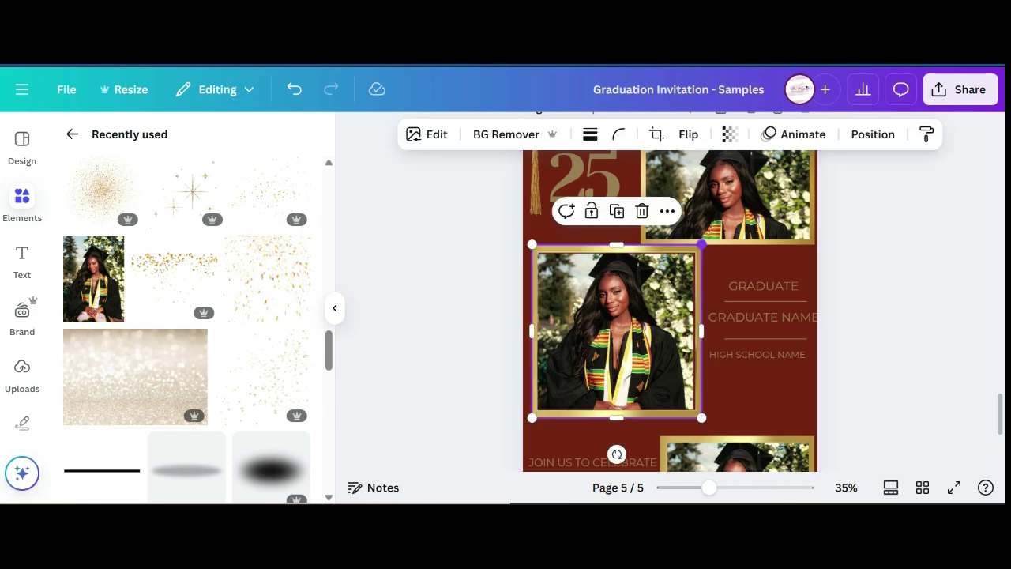
pyautogui.moveTo(701, 244); pyautogui.dragTo(716, 229)
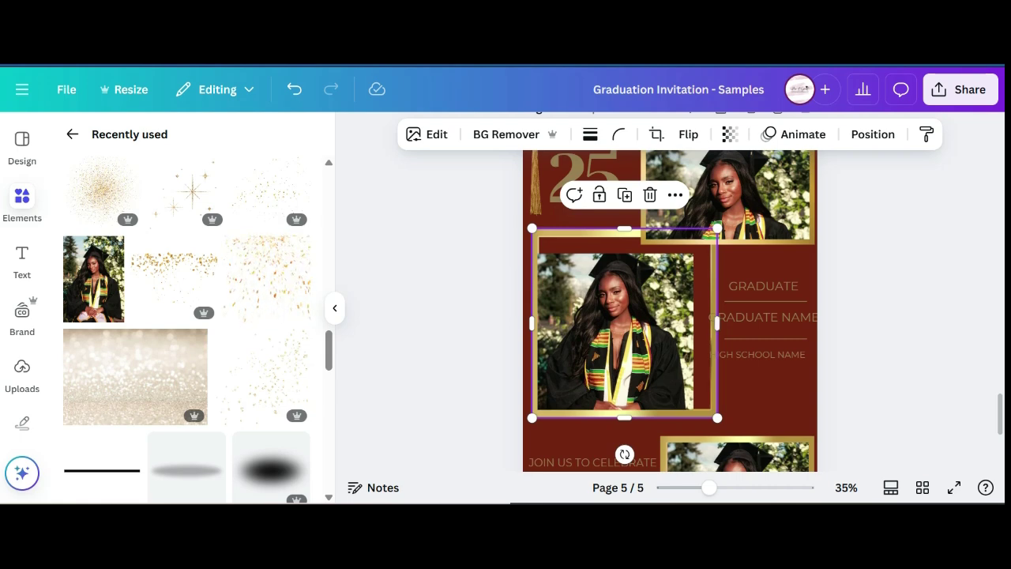
pyautogui.rightClick(708, 277)
pyautogui.moveTo(761, 267)
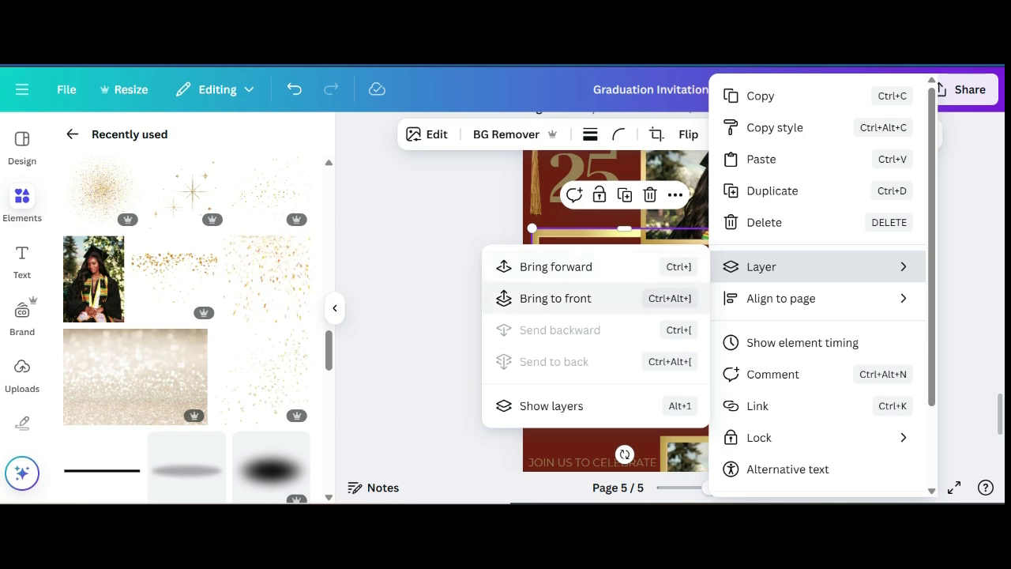
pyautogui.click(555, 298)
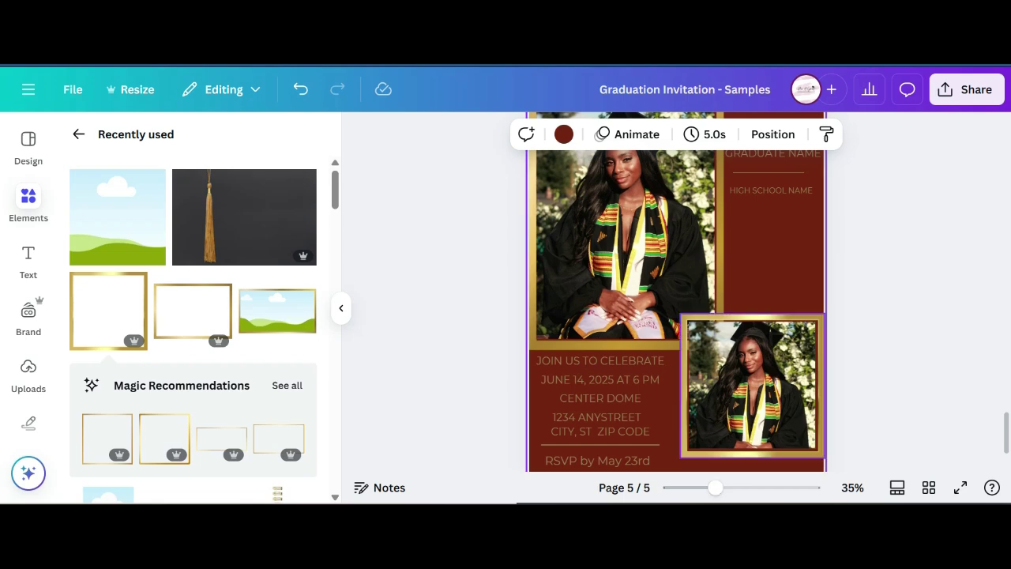
# Review the photo, frame and text layout on page 5 and compare it with page 4's gold star and confetti accents.
pyautogui.scroll(2, 698, 383)
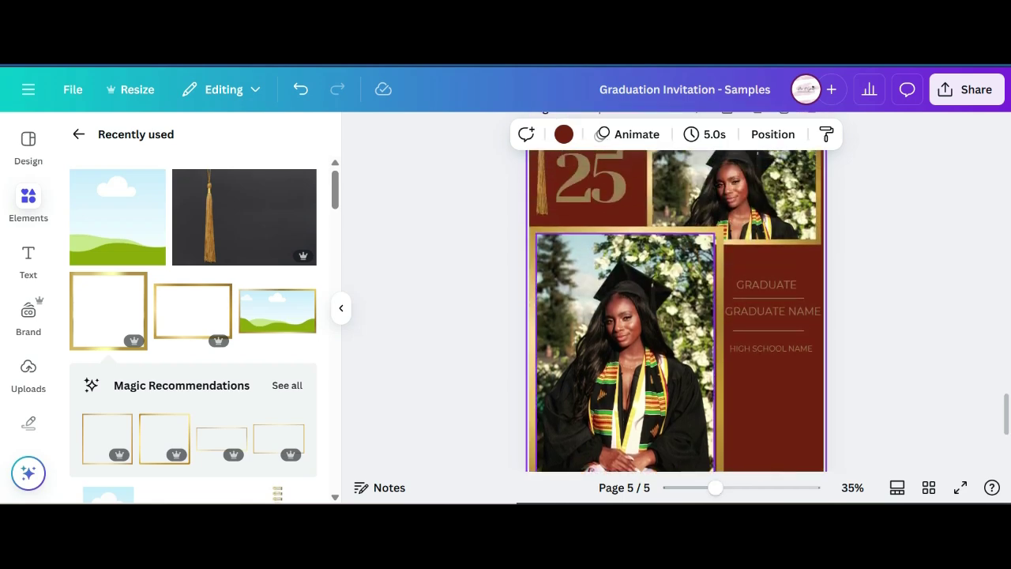
pyautogui.scroll(2, 677, 311)
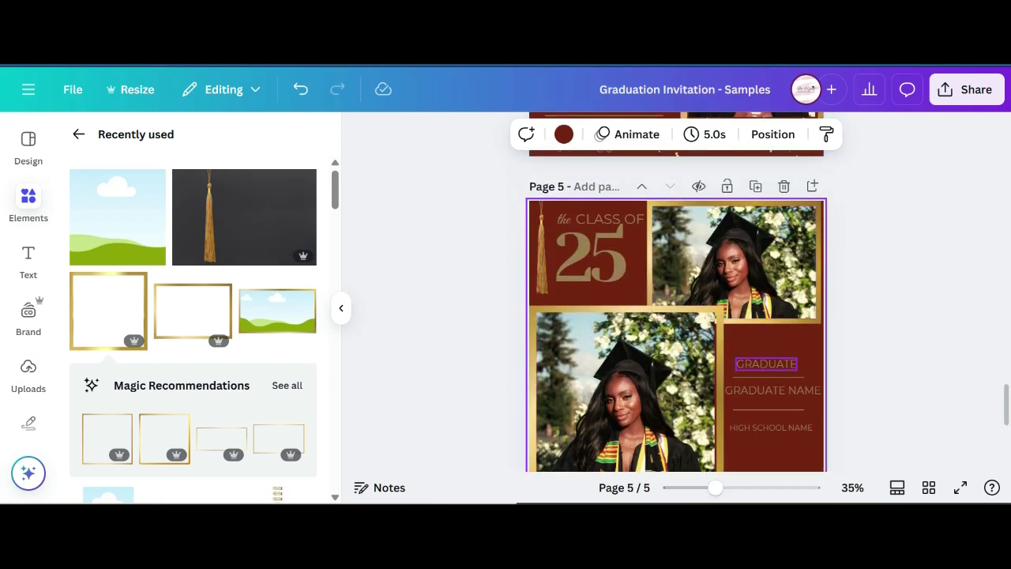
pyautogui.scroll(-2, 677, 311)
pyautogui.scroll(-2, 677, 311)
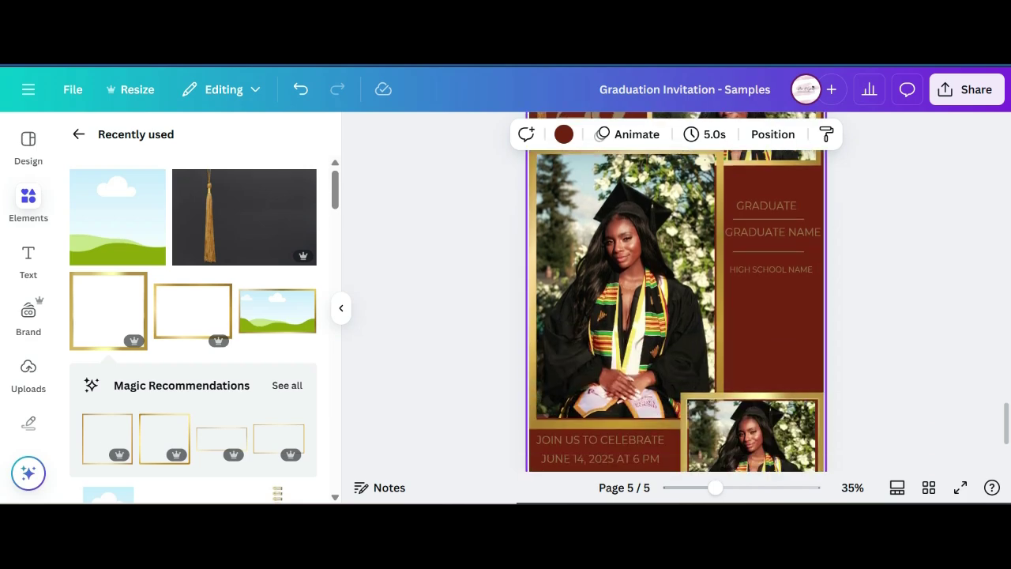
pyautogui.scroll(-4, 677, 311)
pyautogui.scroll(8, 677, 311)
pyautogui.scroll(3, 677, 311)
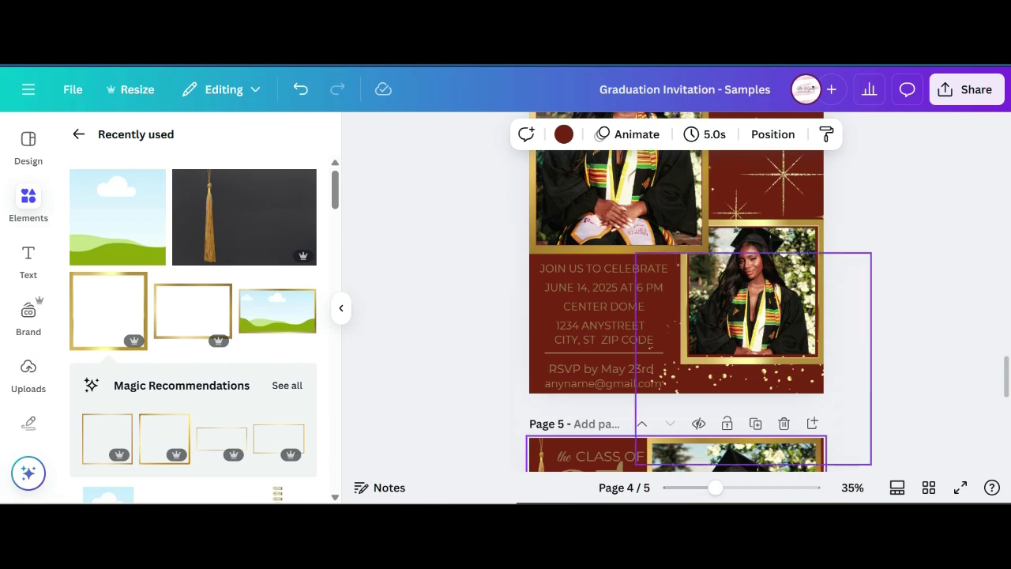
pyautogui.scroll(-1, 677, 311)
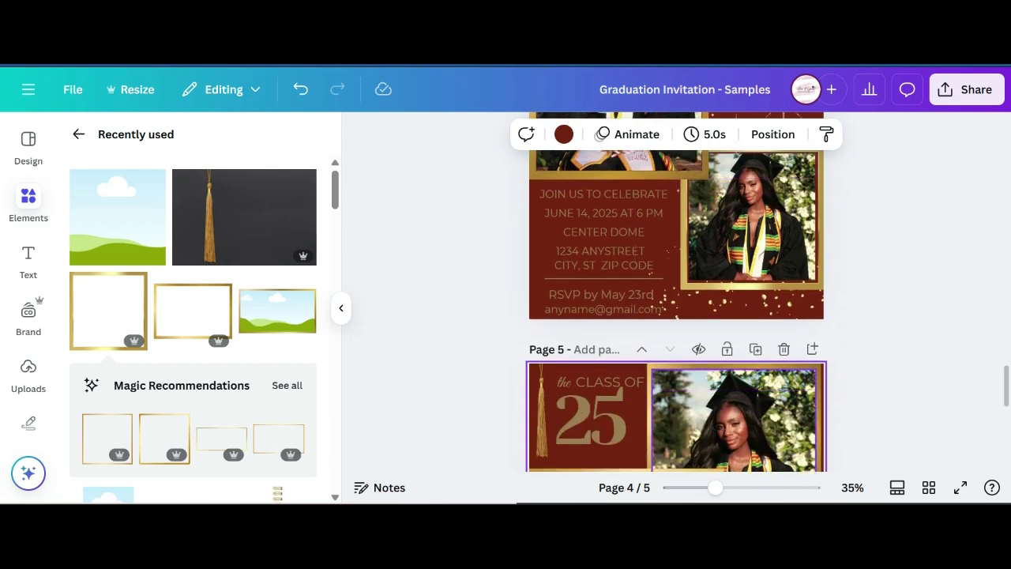
pyautogui.scroll(3, 677, 311)
pyautogui.scroll(3, 676, 311)
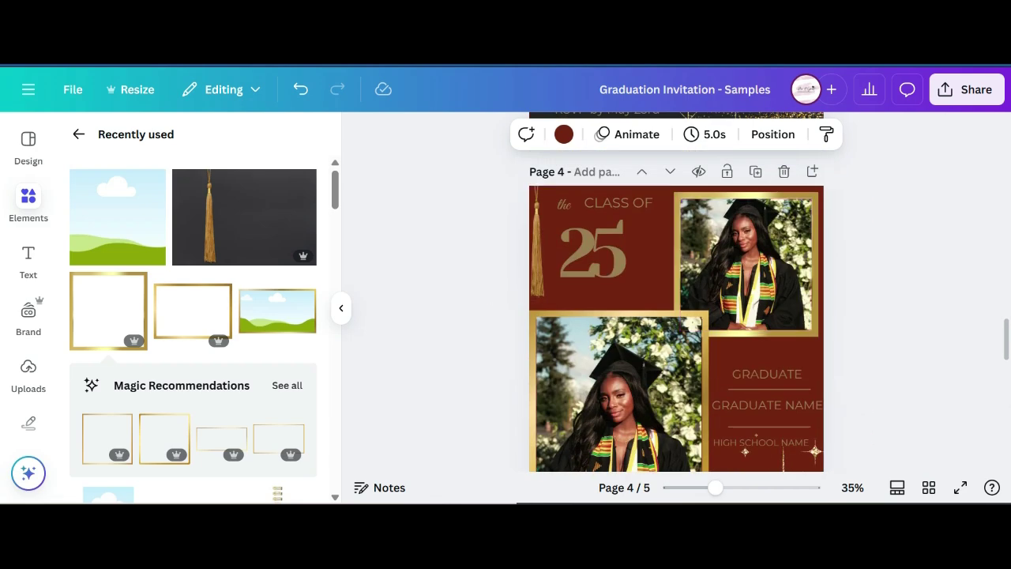
# Search the elements for "gold star" and look through the results.
pyautogui.click(28, 203)
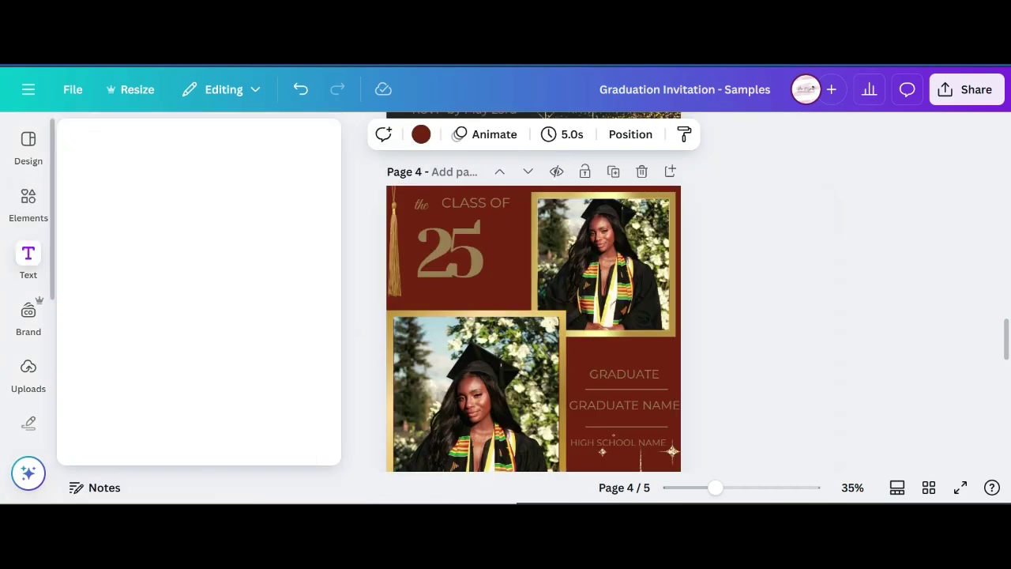
pyautogui.click(79, 140)
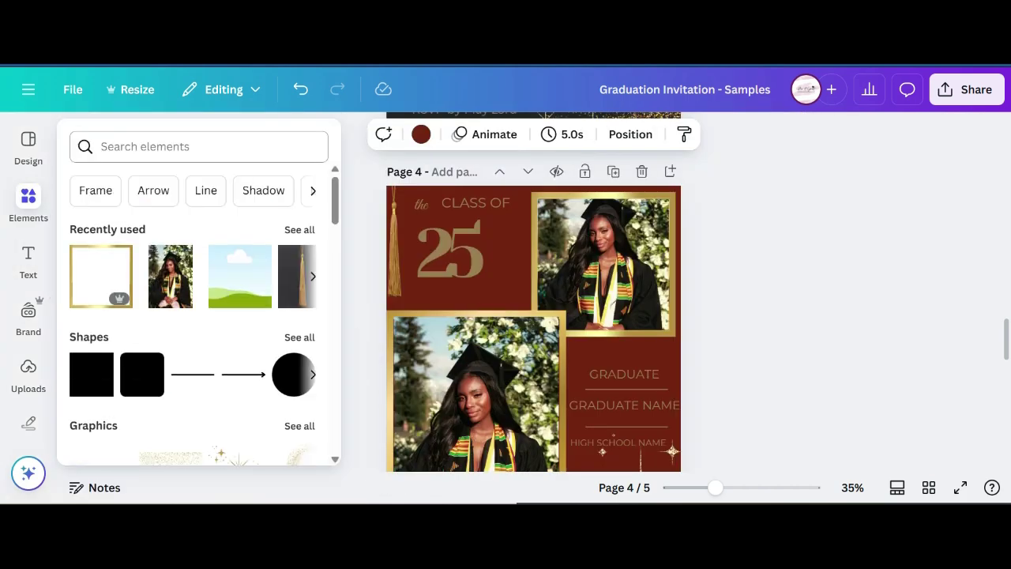
pyautogui.click(145, 147)
pyautogui.write('gold ')
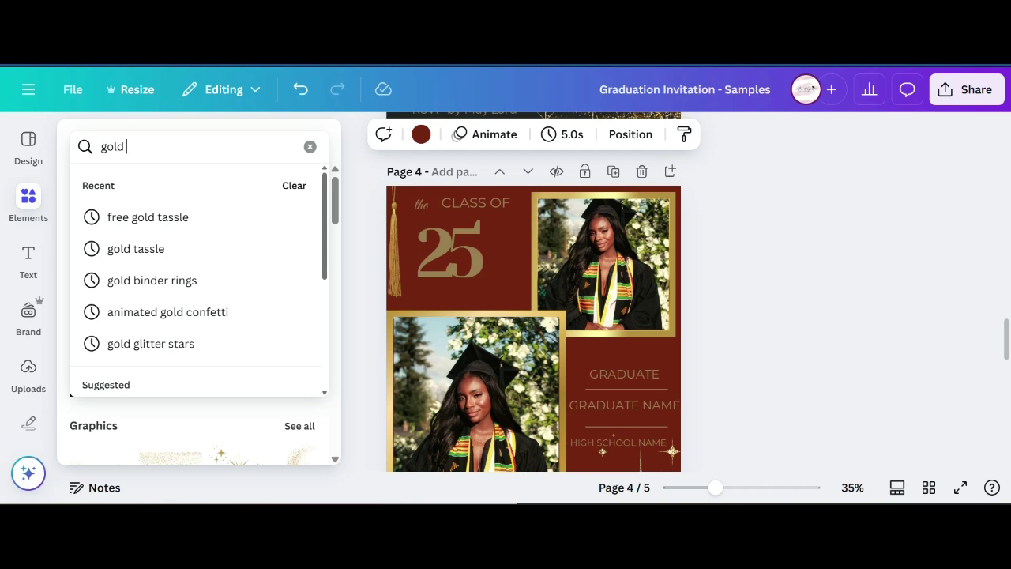
pyautogui.write('star')
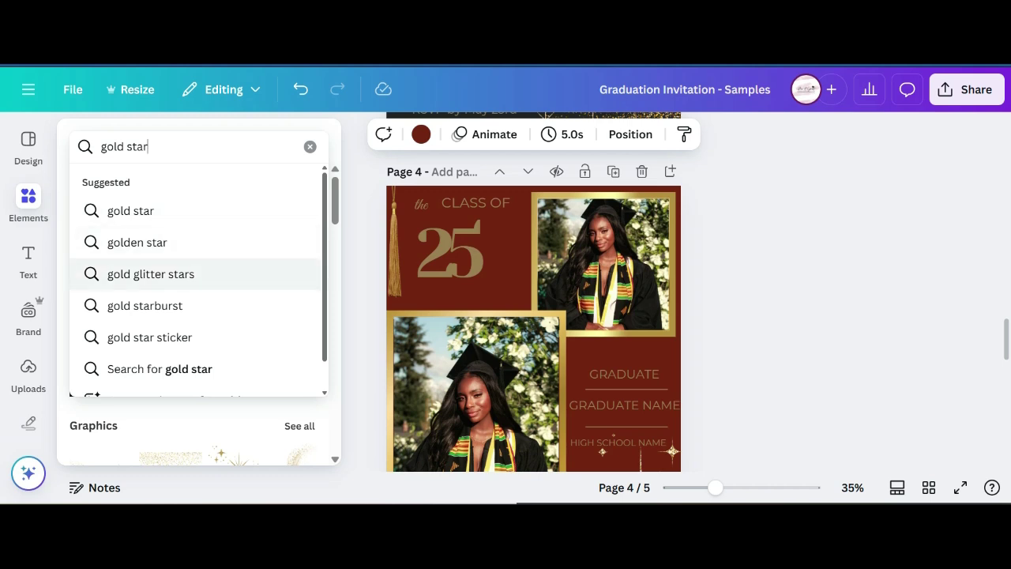
pyautogui.press('Return')
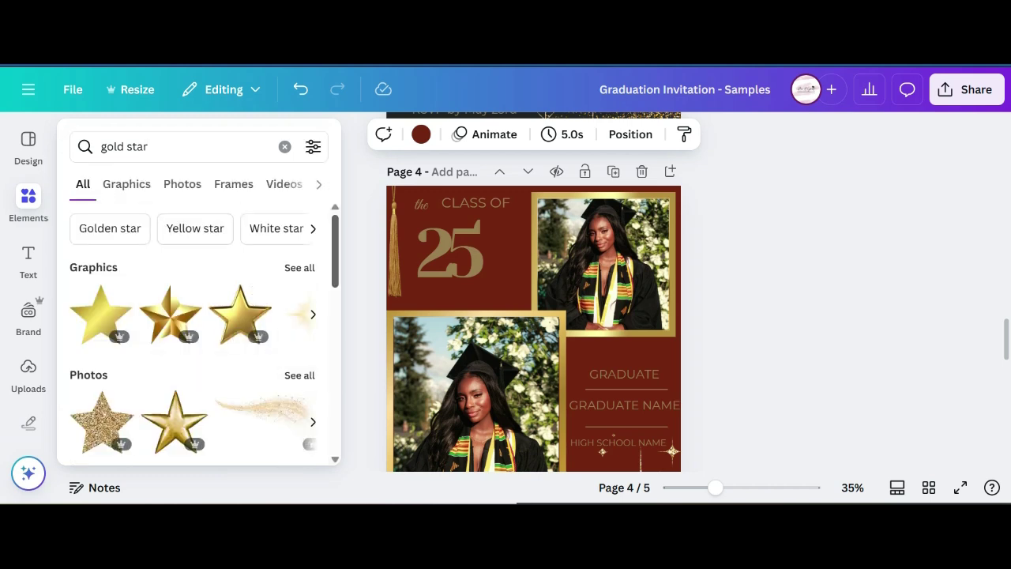
pyautogui.scroll(-5, 197, 332)
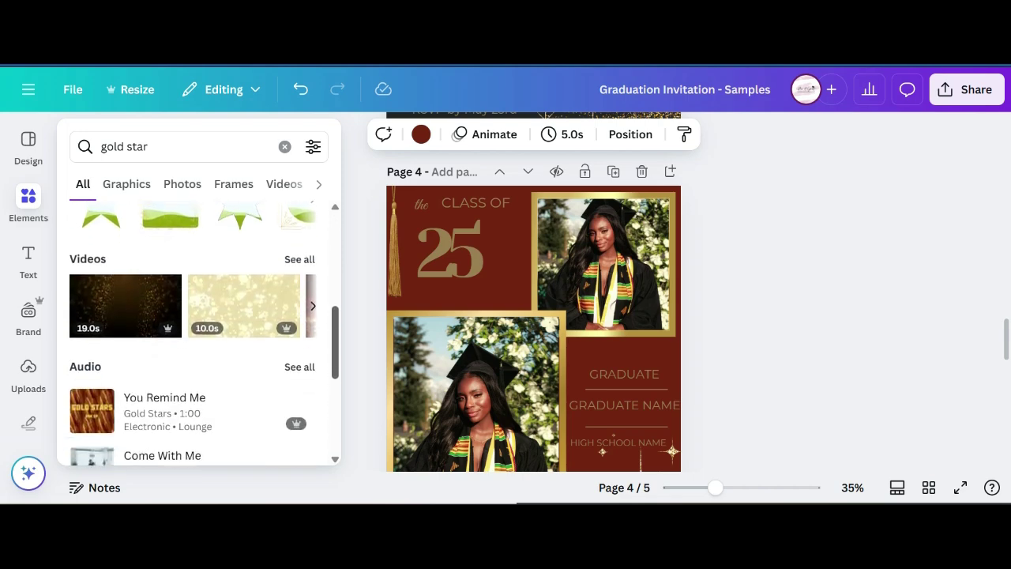
pyautogui.scroll(5, 197, 331)
# Change the elements search to "gold glitter".
pyautogui.click(161, 147)
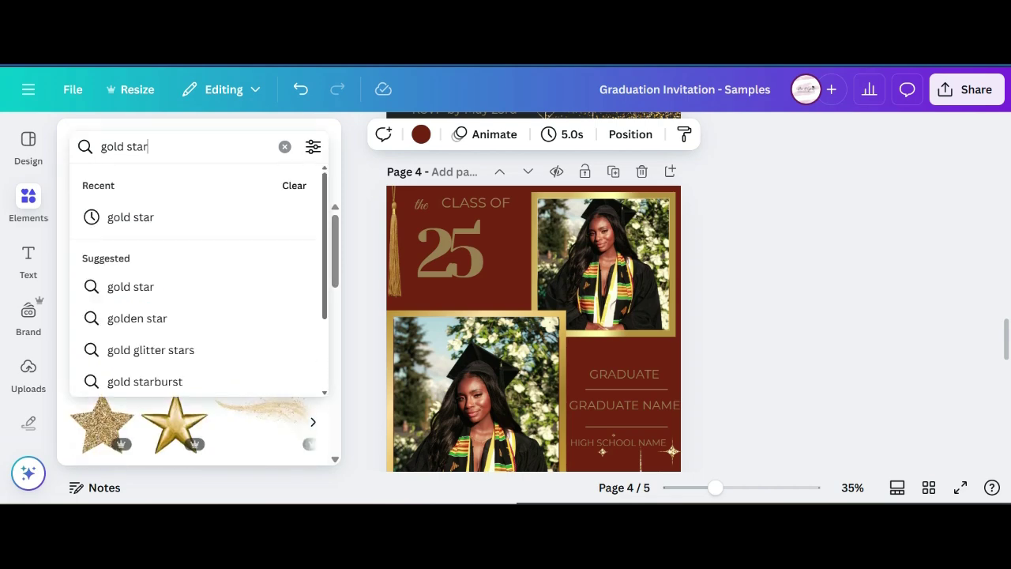
pyautogui.moveTo(150, 147); pyautogui.dragTo(128, 148)
pyautogui.write('gli')
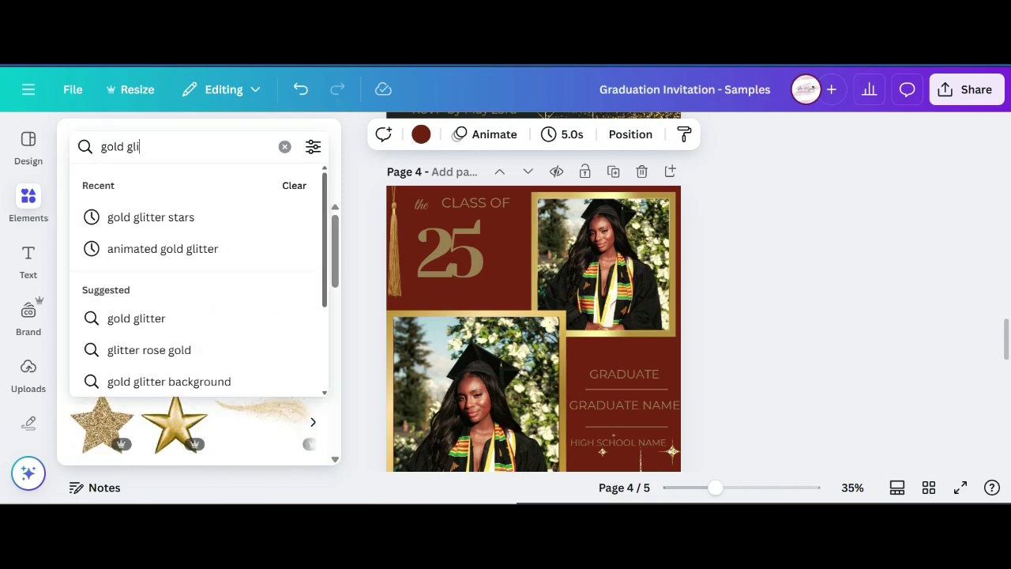
pyautogui.write('tter')
pyautogui.press('Return')
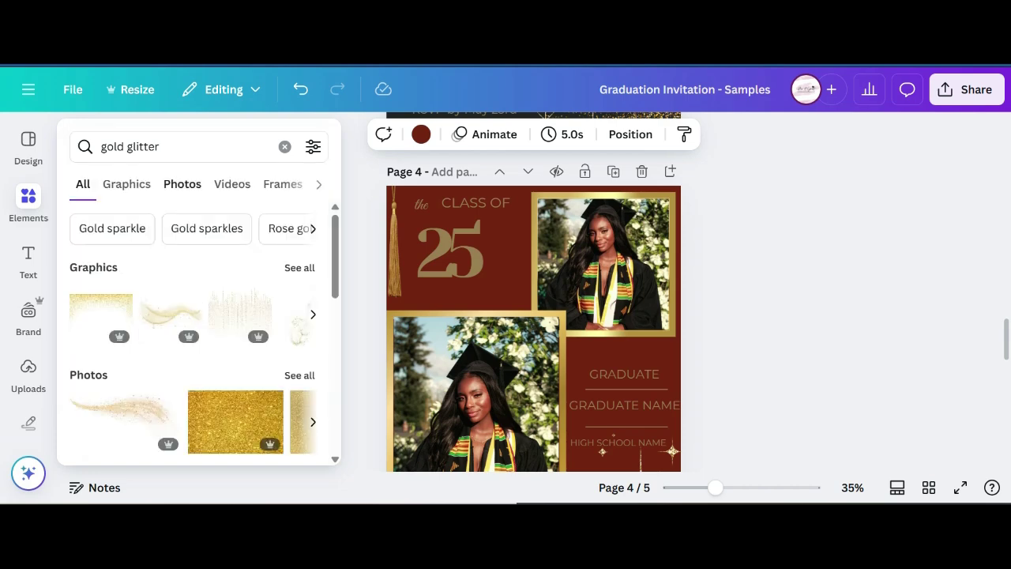
# Clear the "gold glitter" search to return to the recently used elements.
pyautogui.click(29, 202)
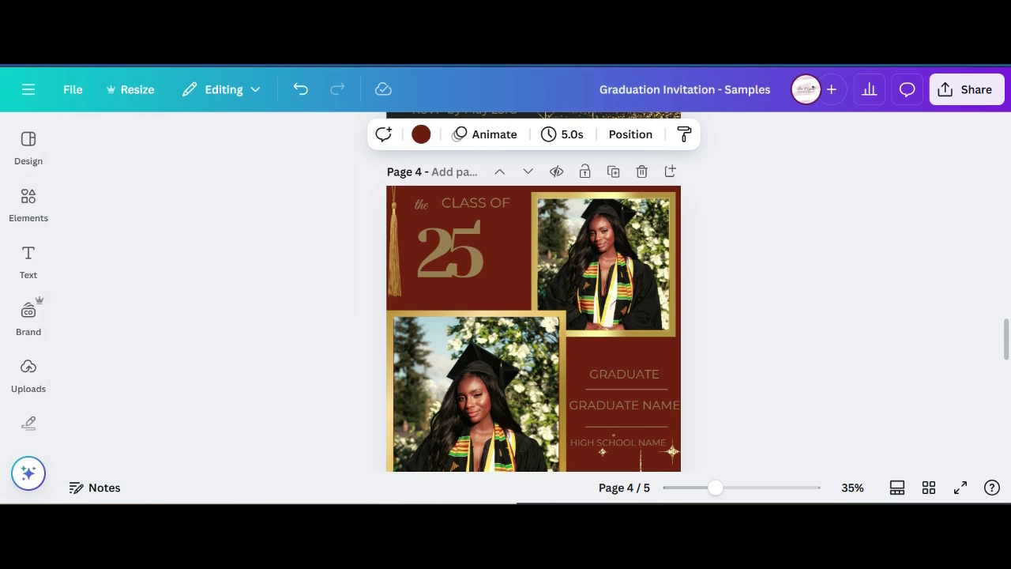
pyautogui.moveTo(29, 202)
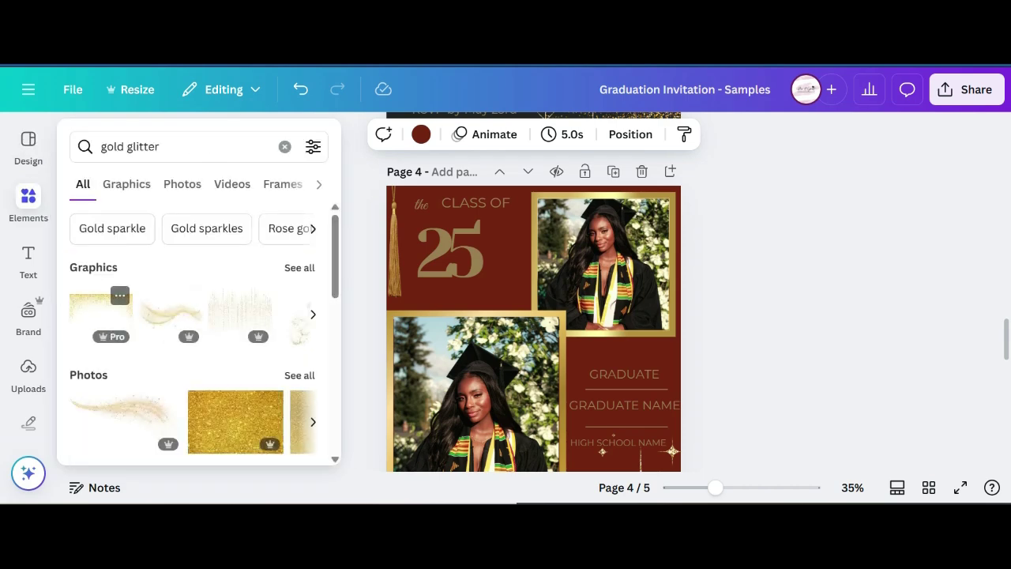
pyautogui.click(29, 261)
pyautogui.click(28, 149)
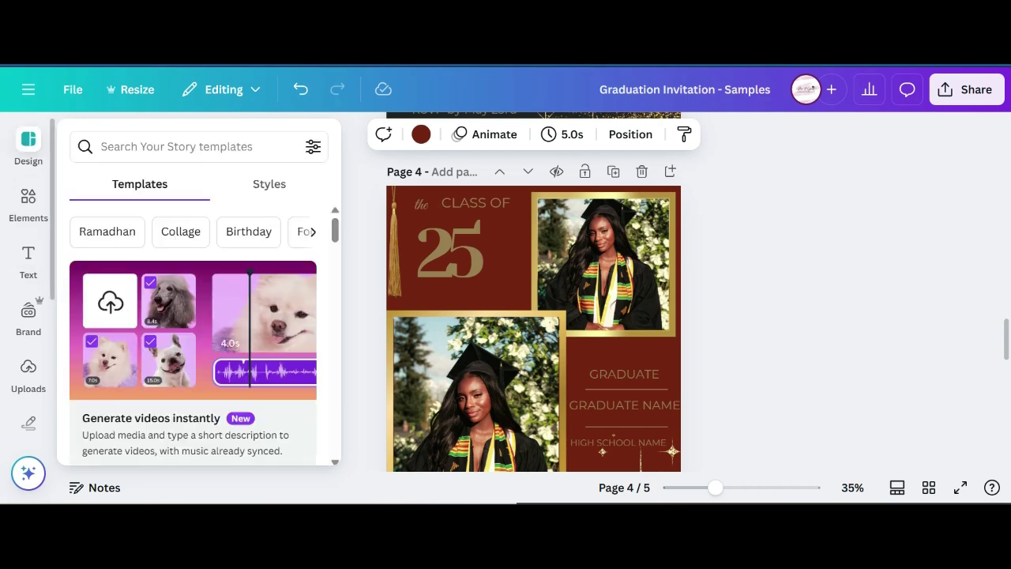
pyautogui.click(28, 204)
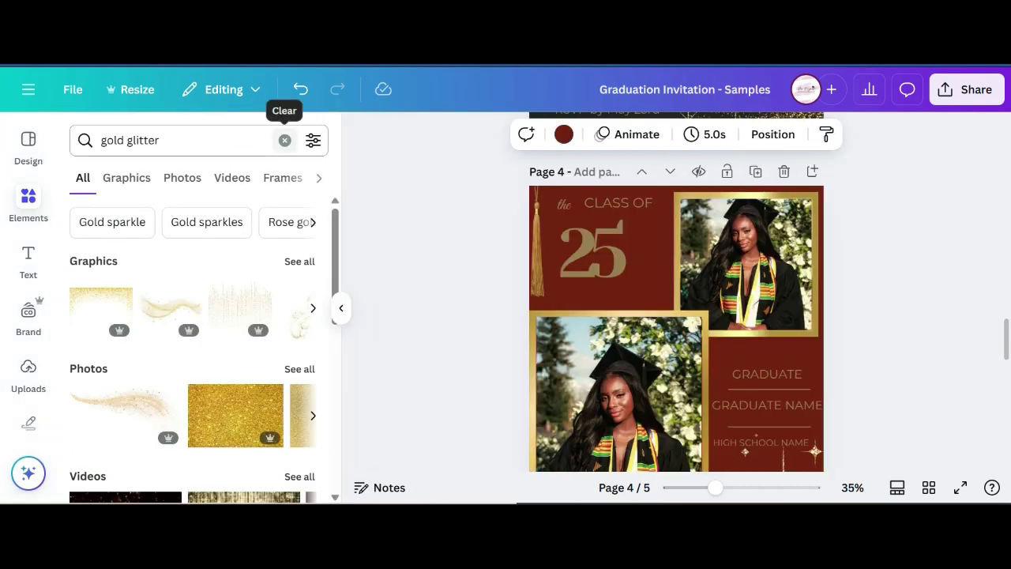
pyautogui.click(284, 140)
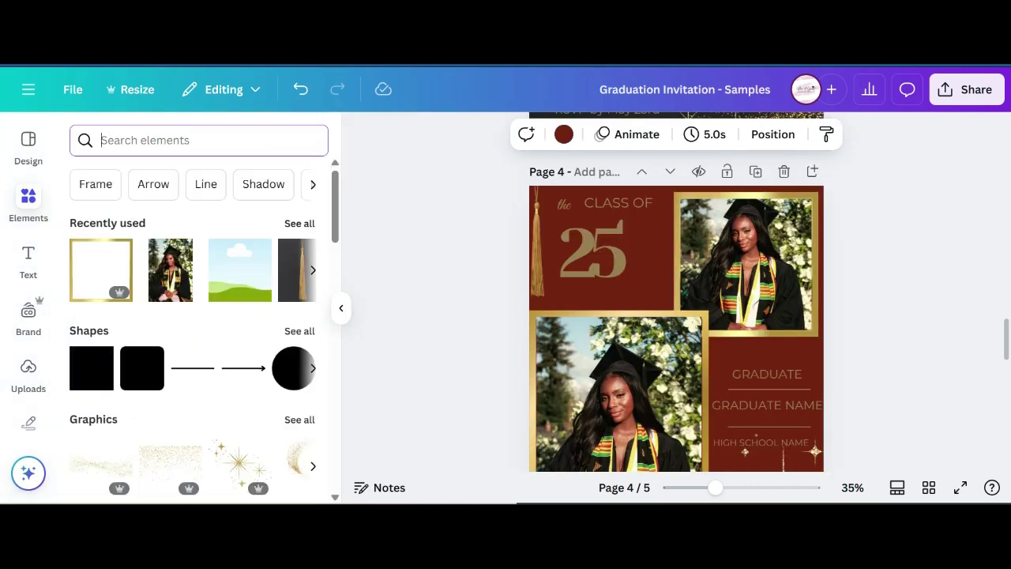
# Open the full list of recently used elements and find the gold glitter and star graphics used on page 4.
pyautogui.click(300, 223)
pyautogui.scroll(-10, 192, 328)
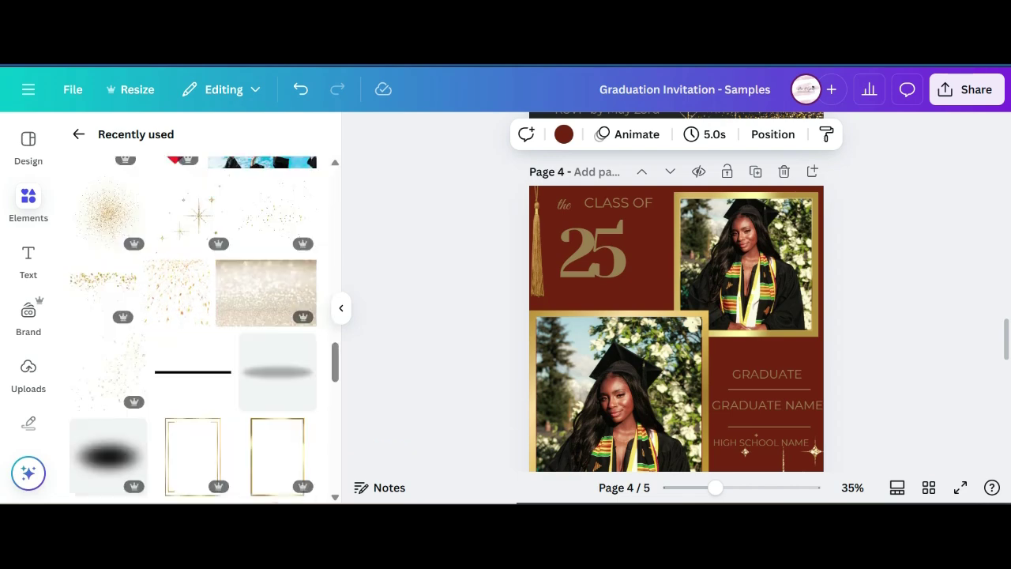
pyautogui.scroll(2, 189, 284)
pyautogui.moveTo(109, 338)
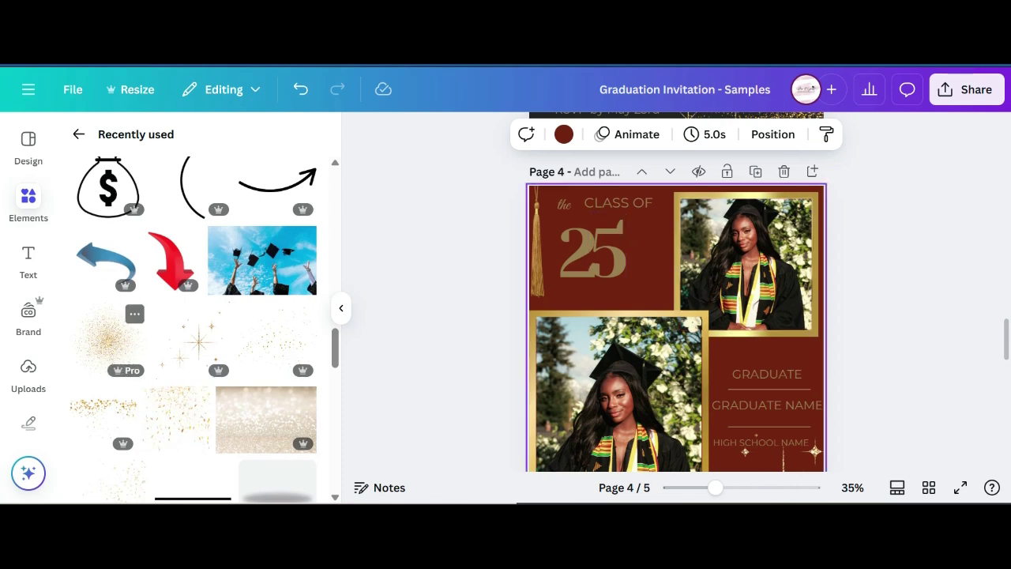
pyautogui.moveTo(189, 339)
pyautogui.scroll(-3, 677, 316)
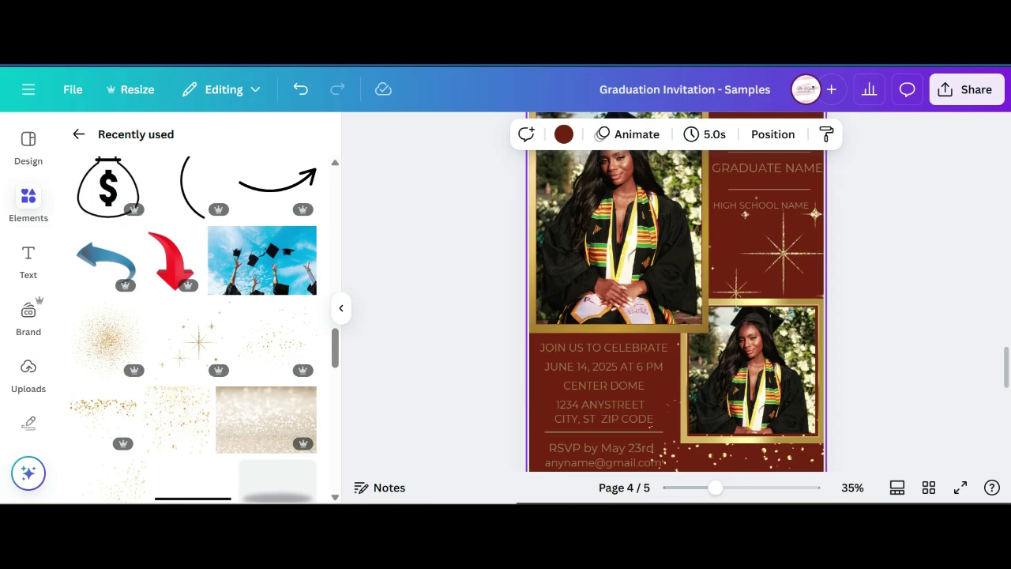
pyautogui.scroll(-6, 676, 316)
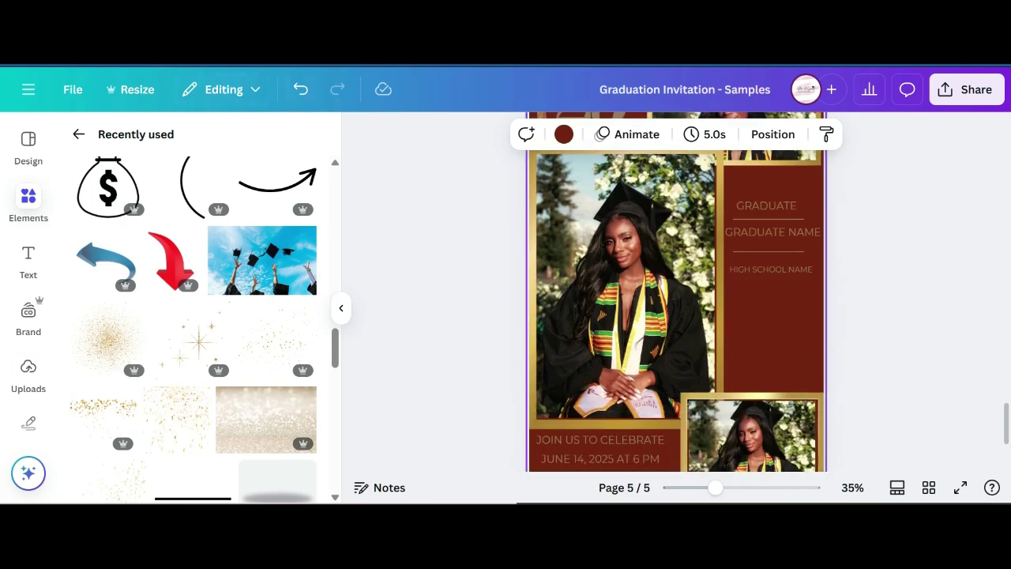
pyautogui.click(301, 90)
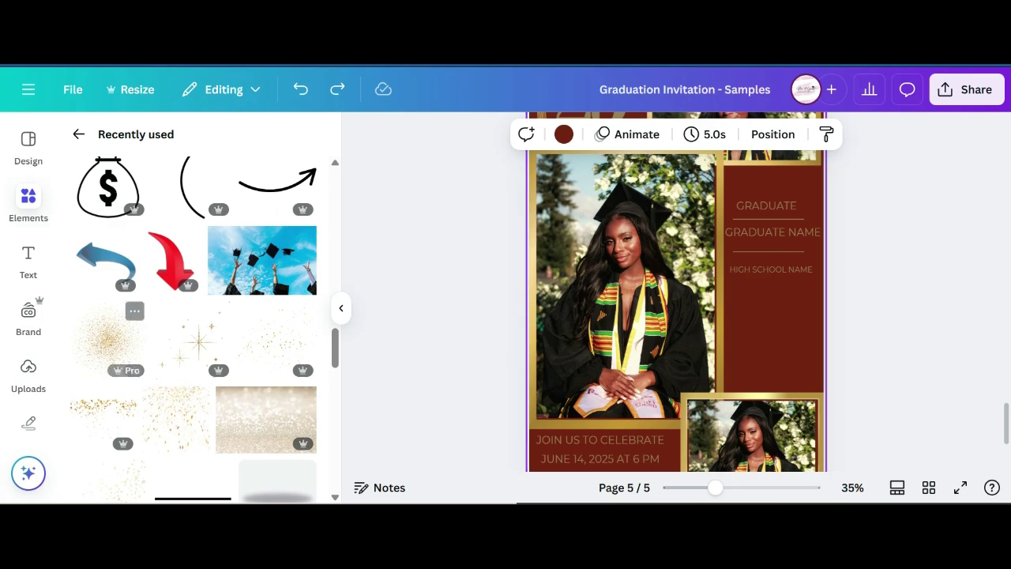
# Add the round gold glitter burst to page 5 and place it over the lower-right corner, overlapping the small graduate photo.
pyautogui.click(108, 338)
pyautogui.moveTo(676, 304); pyautogui.dragTo(754, 341)
pyautogui.scroll(-2, 675, 308)
pyautogui.scroll(-1, 754, 341)
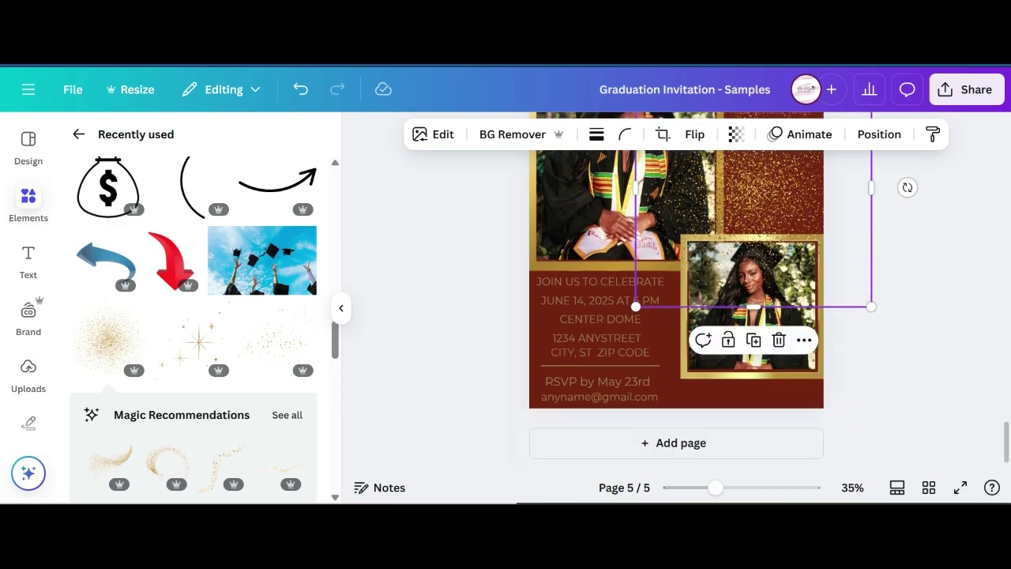
pyautogui.moveTo(754, 241); pyautogui.dragTo(764, 427)
pyautogui.moveTo(770, 412); pyautogui.dragTo(752, 396)
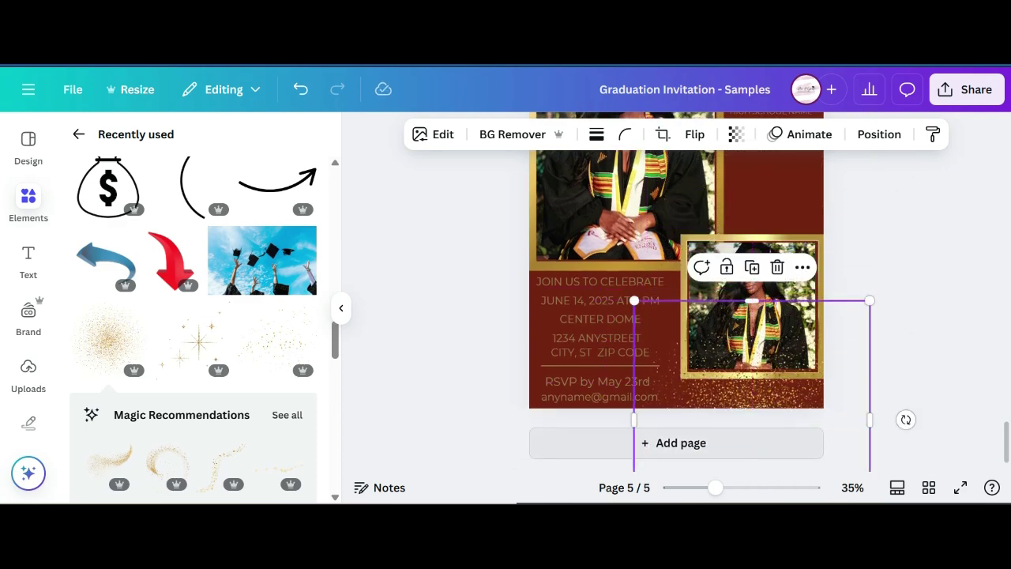
# Send the gold glitter to the back, behind the small framed photo and event details on page 5.
pyautogui.click(802, 267)
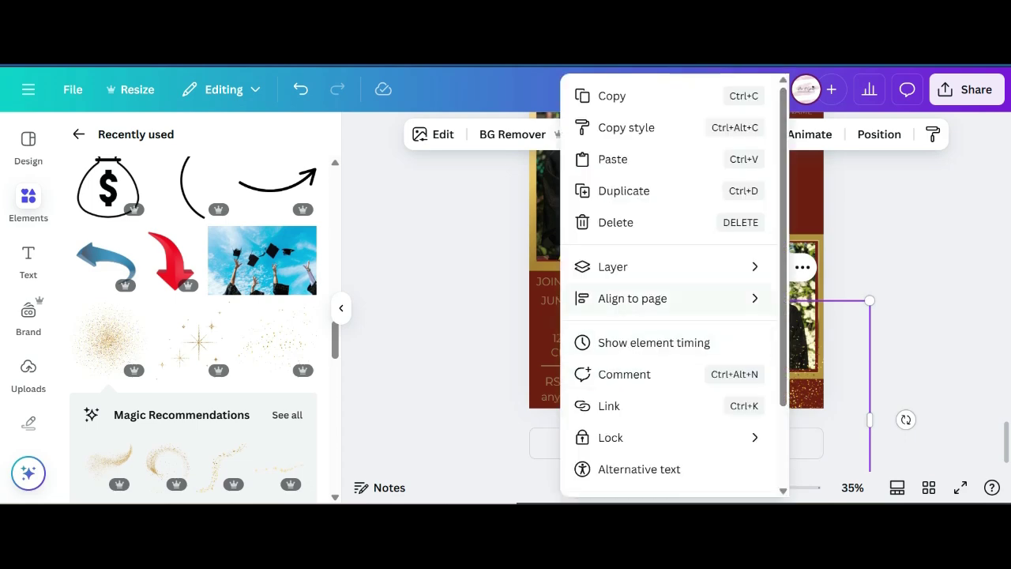
pyautogui.moveTo(668, 267)
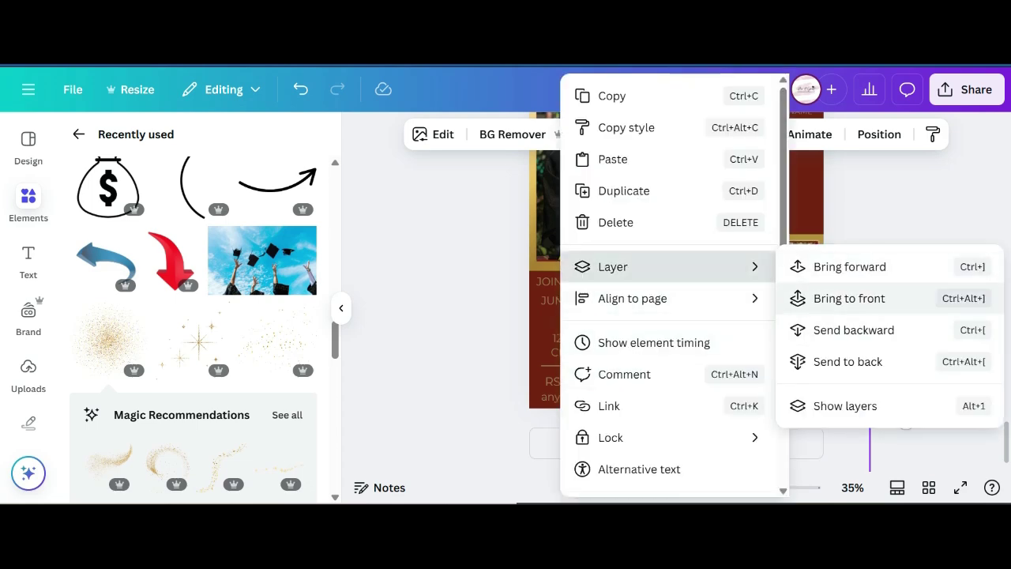
pyautogui.click(847, 361)
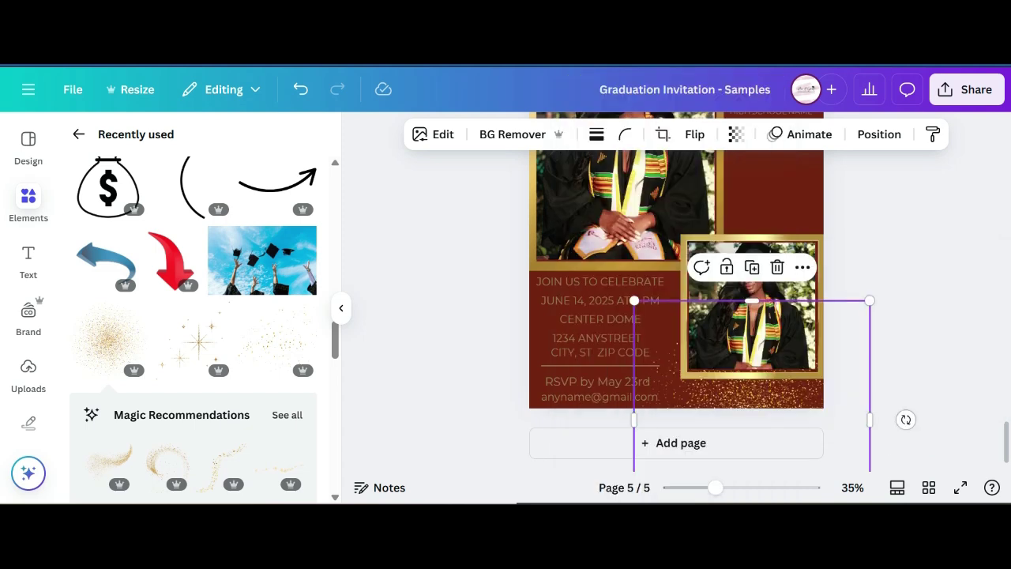
pyautogui.click(902, 332)
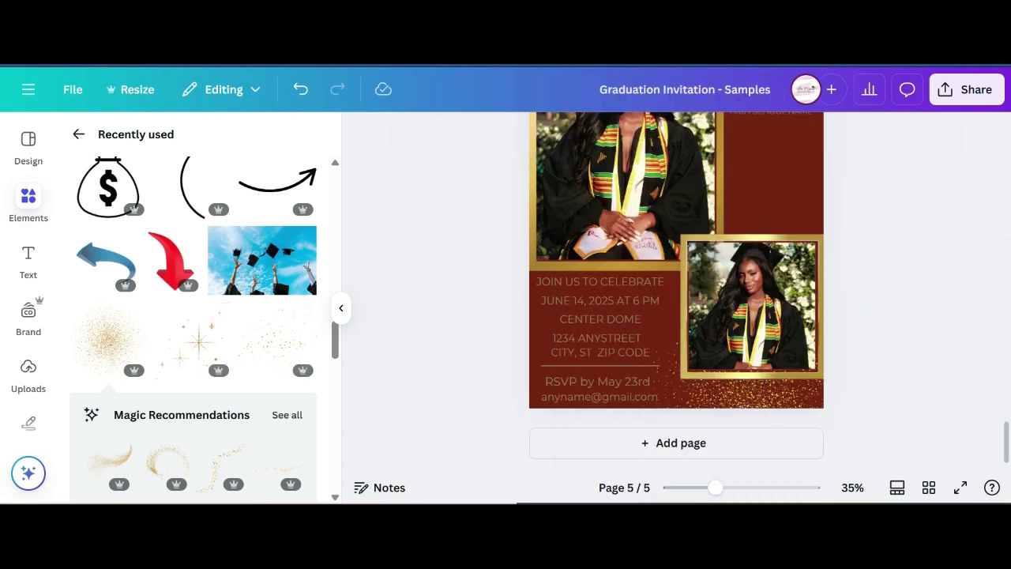
# Add the gold sparkle stars to page 5 and place them below the high school name, beside the large photo.
pyautogui.click(670, 324)
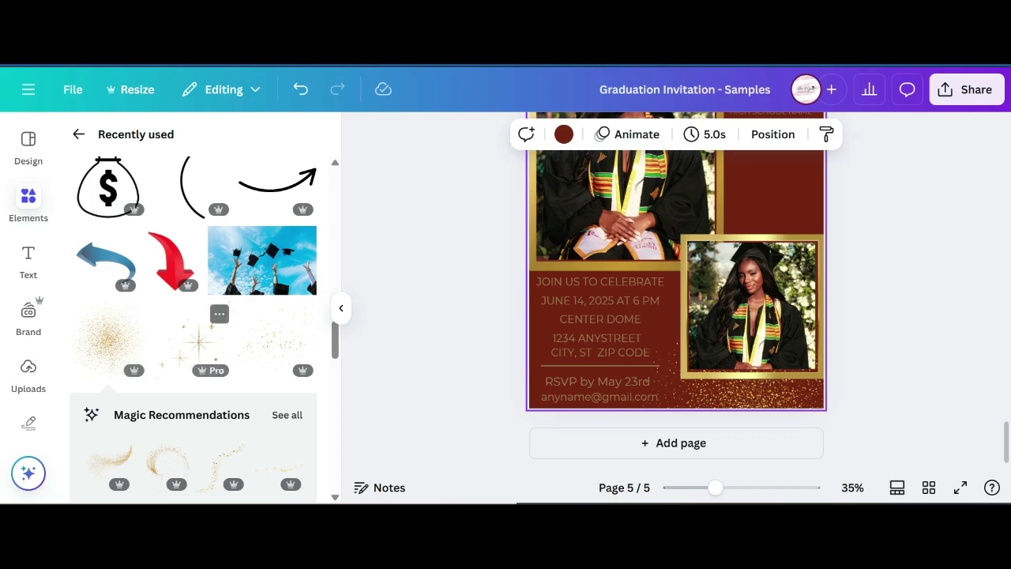
pyautogui.click(198, 340)
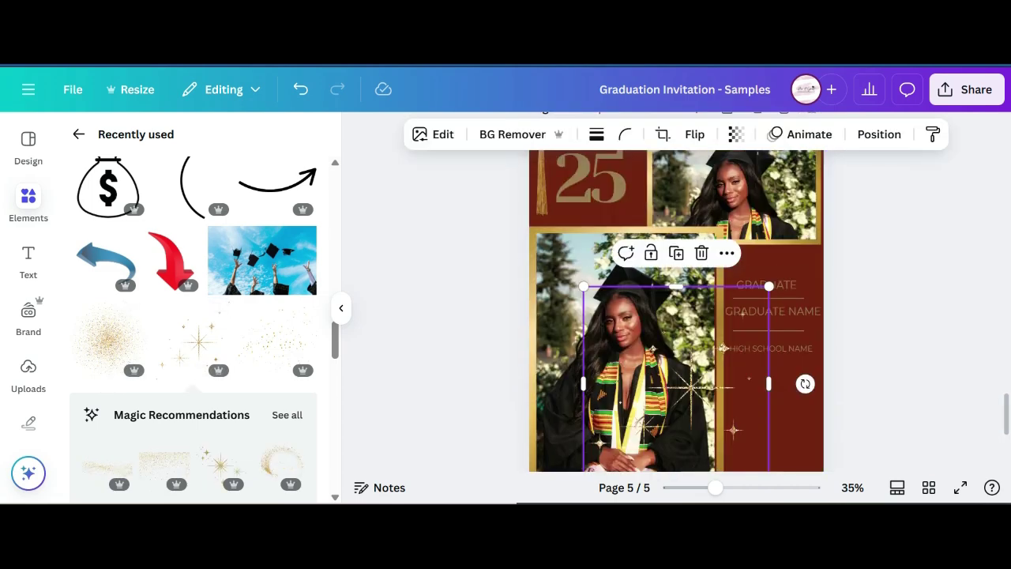
pyautogui.moveTo(723, 269); pyautogui.dragTo(841, 288)
pyautogui.moveTo(770, 287); pyautogui.dragTo(763, 281)
# Send the gold sparkle stars to the back, behind the photo frames and graduate text.
pyautogui.rightClick(763, 282)
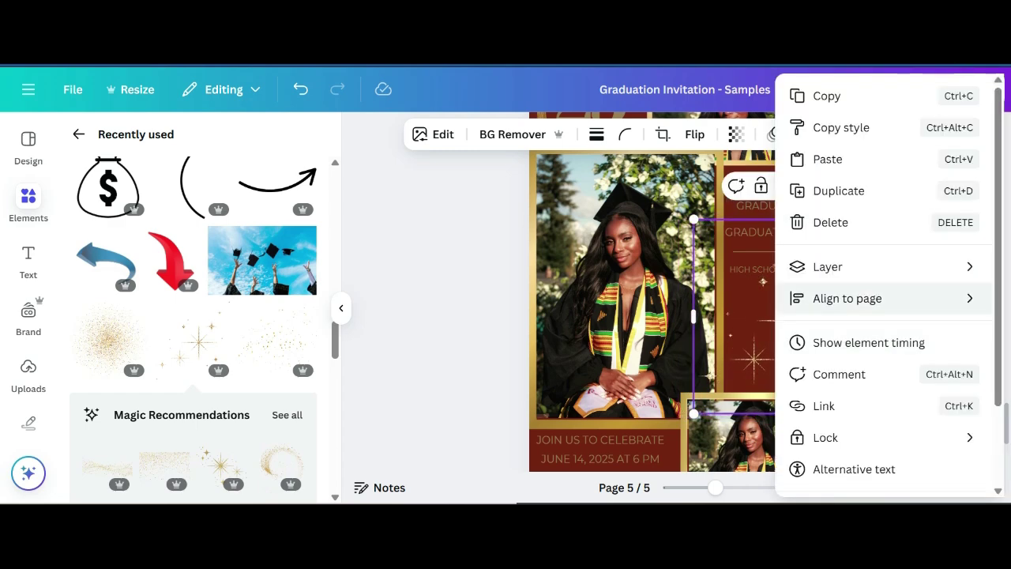
pyautogui.moveTo(828, 266)
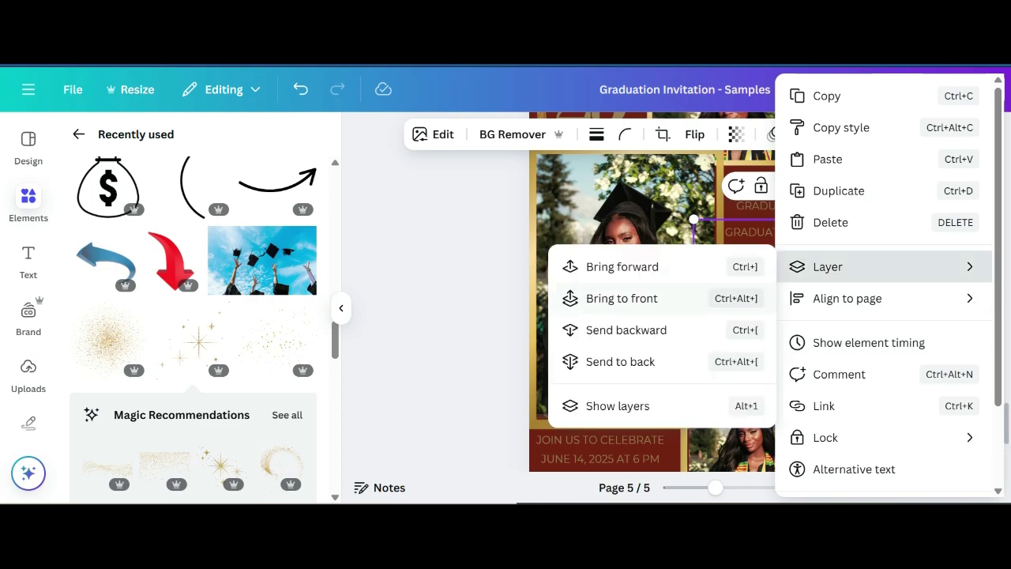
pyautogui.click(620, 361)
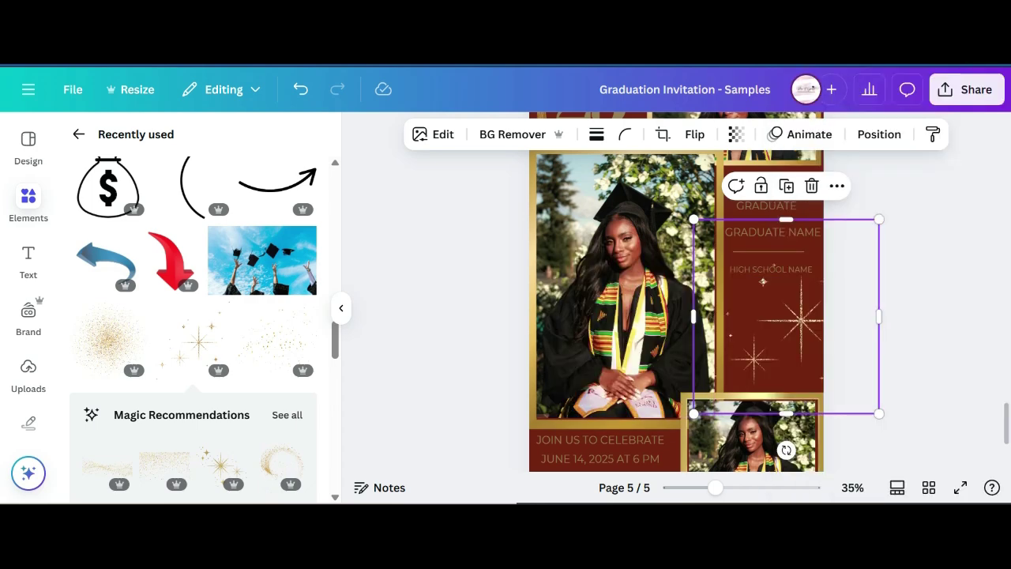
pyautogui.press('Escape')
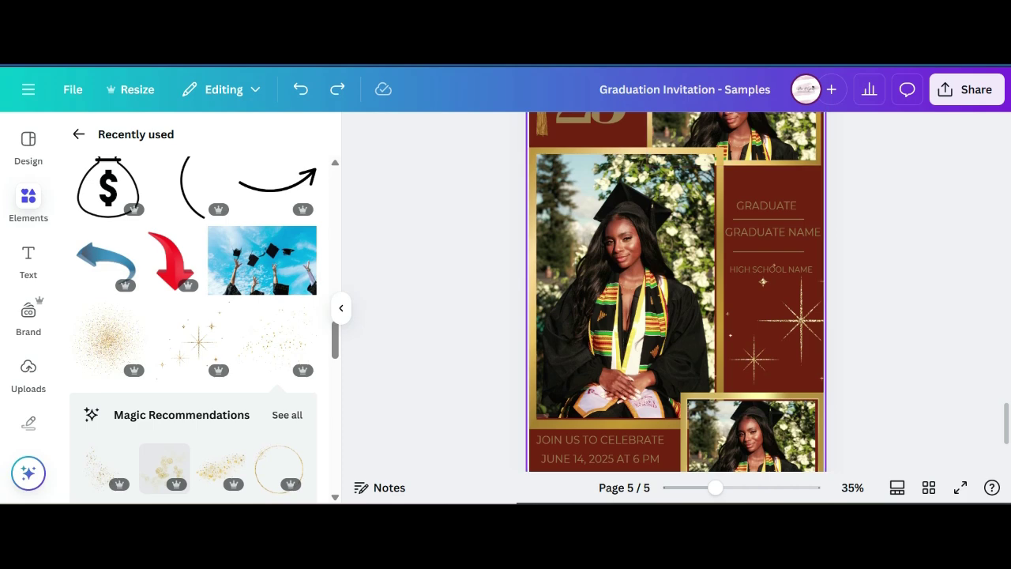
# Review page 5's star and glitter accents against its photos, event details and heading.
pyautogui.scroll(-2, 676, 292)
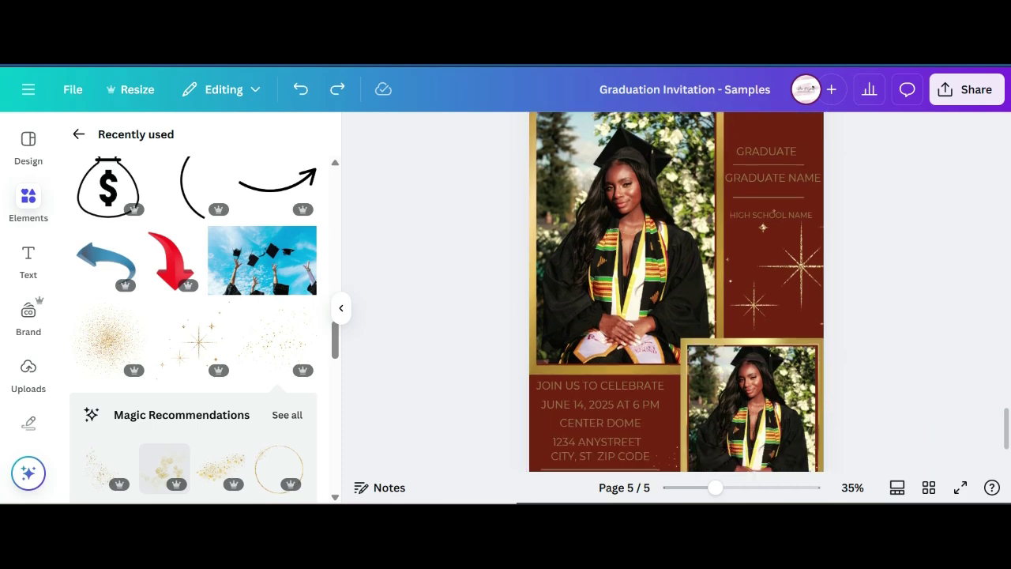
pyautogui.scroll(-1, 676, 276)
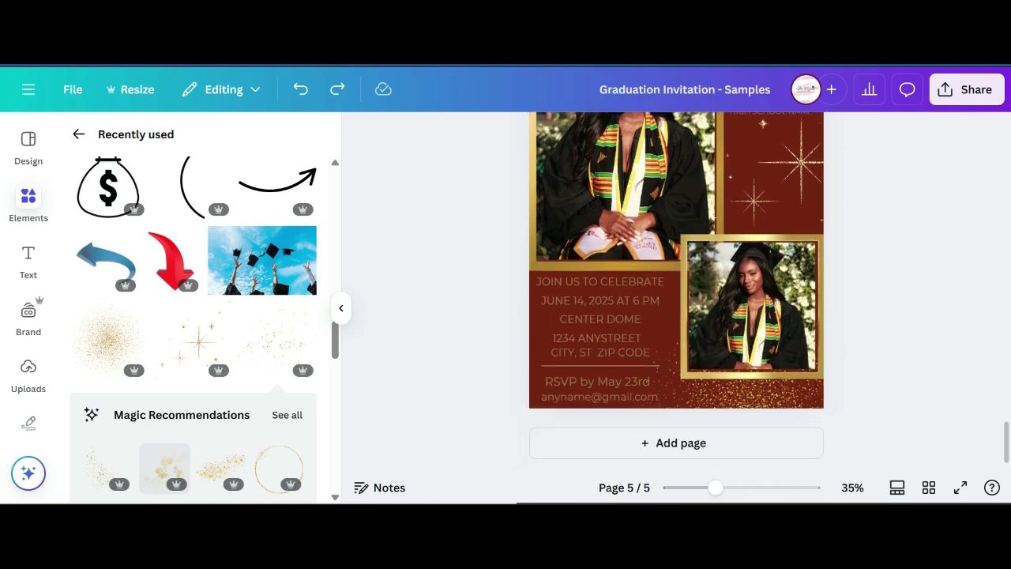
pyautogui.scroll(2, 676, 292)
pyautogui.scroll(4, 676, 292)
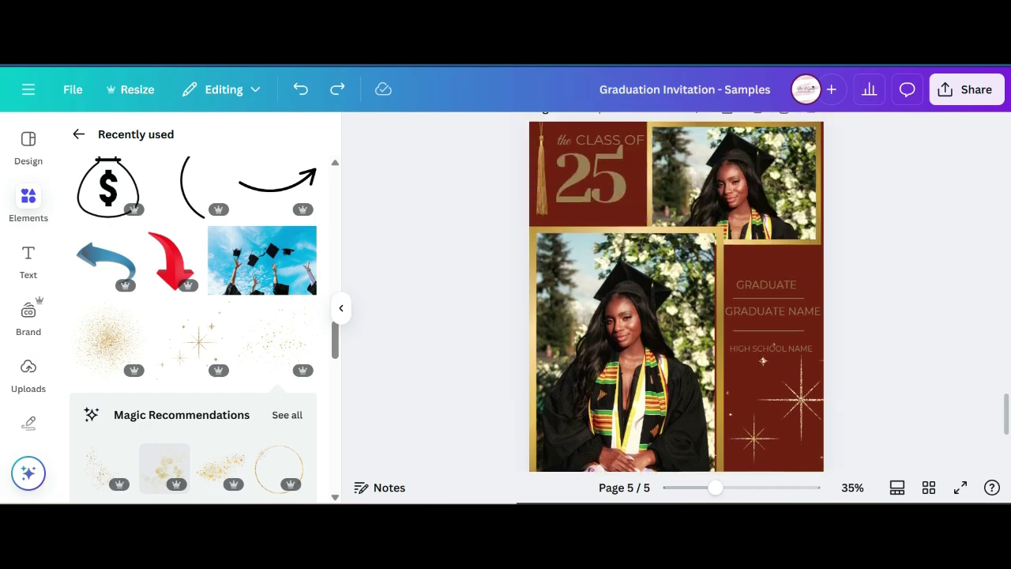